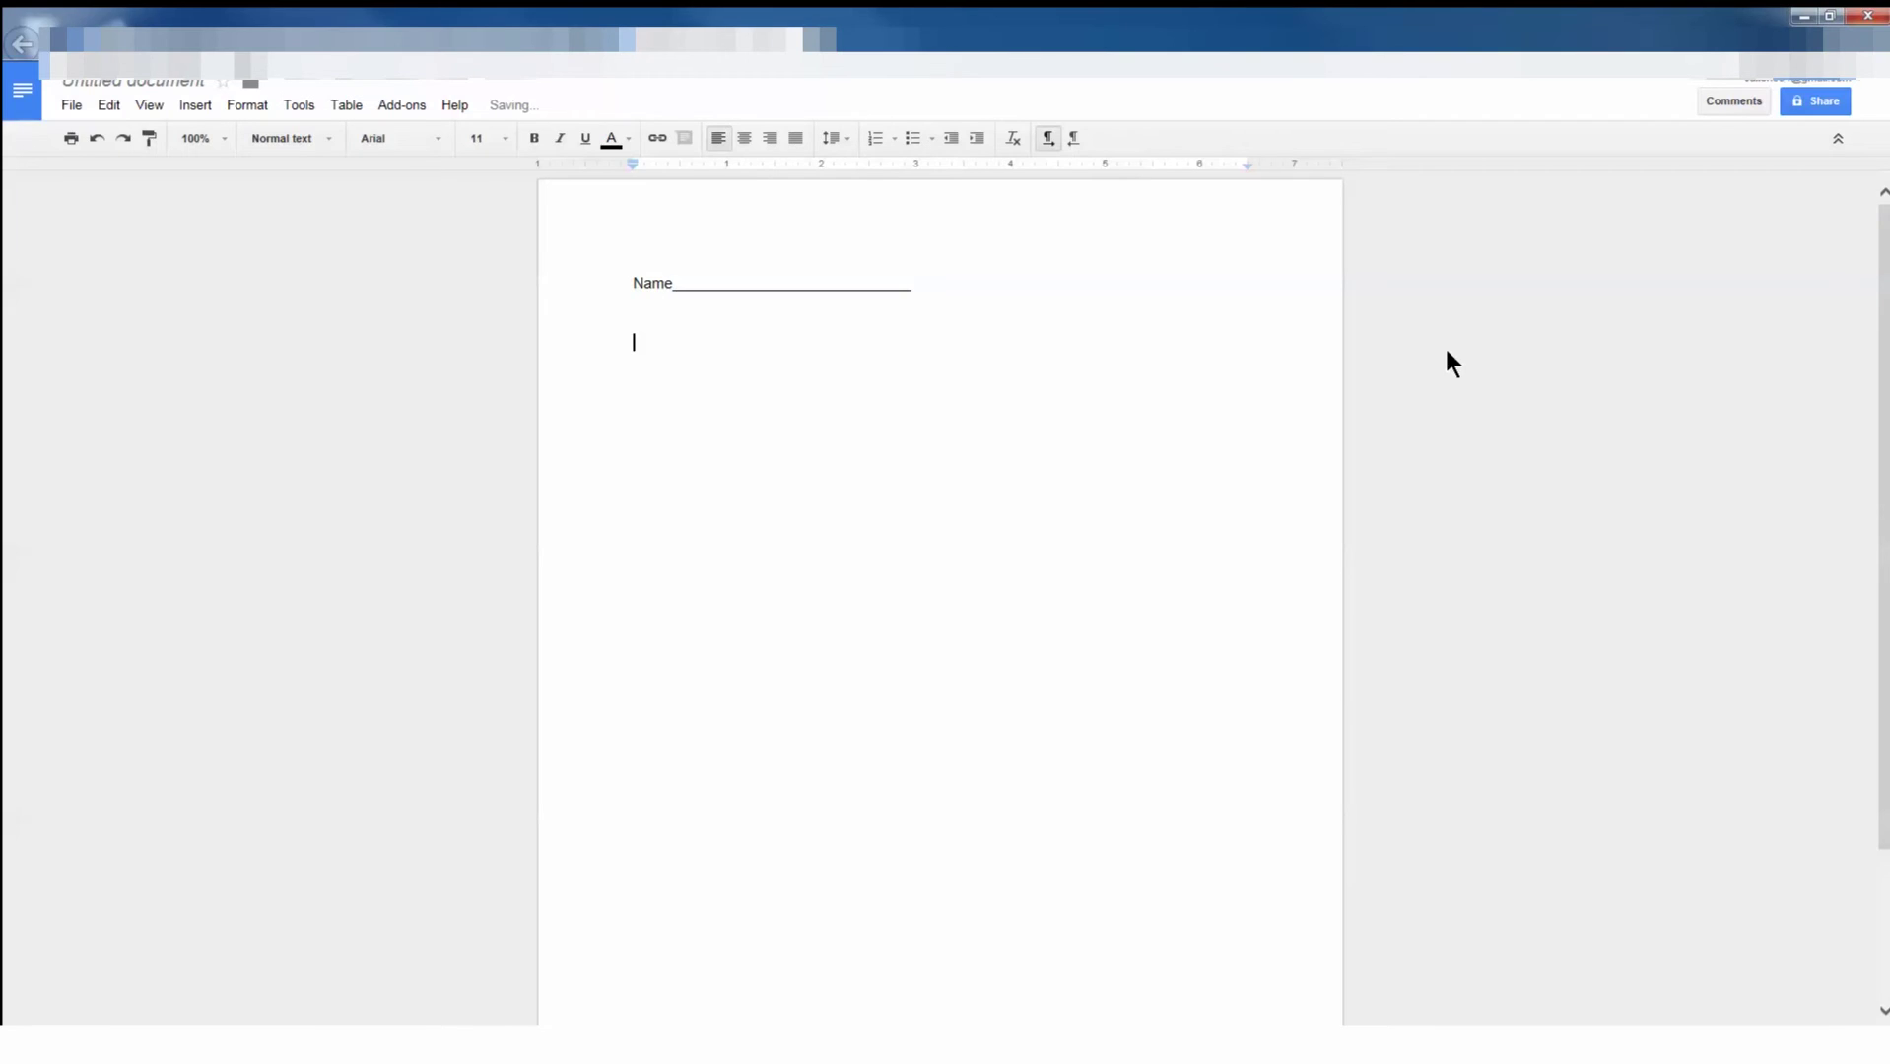
pyautogui.write('60 Question Answer Sheet')
# Start a new empty line below the '60 Question Answer Sheet' title
pyautogui.press('Return')
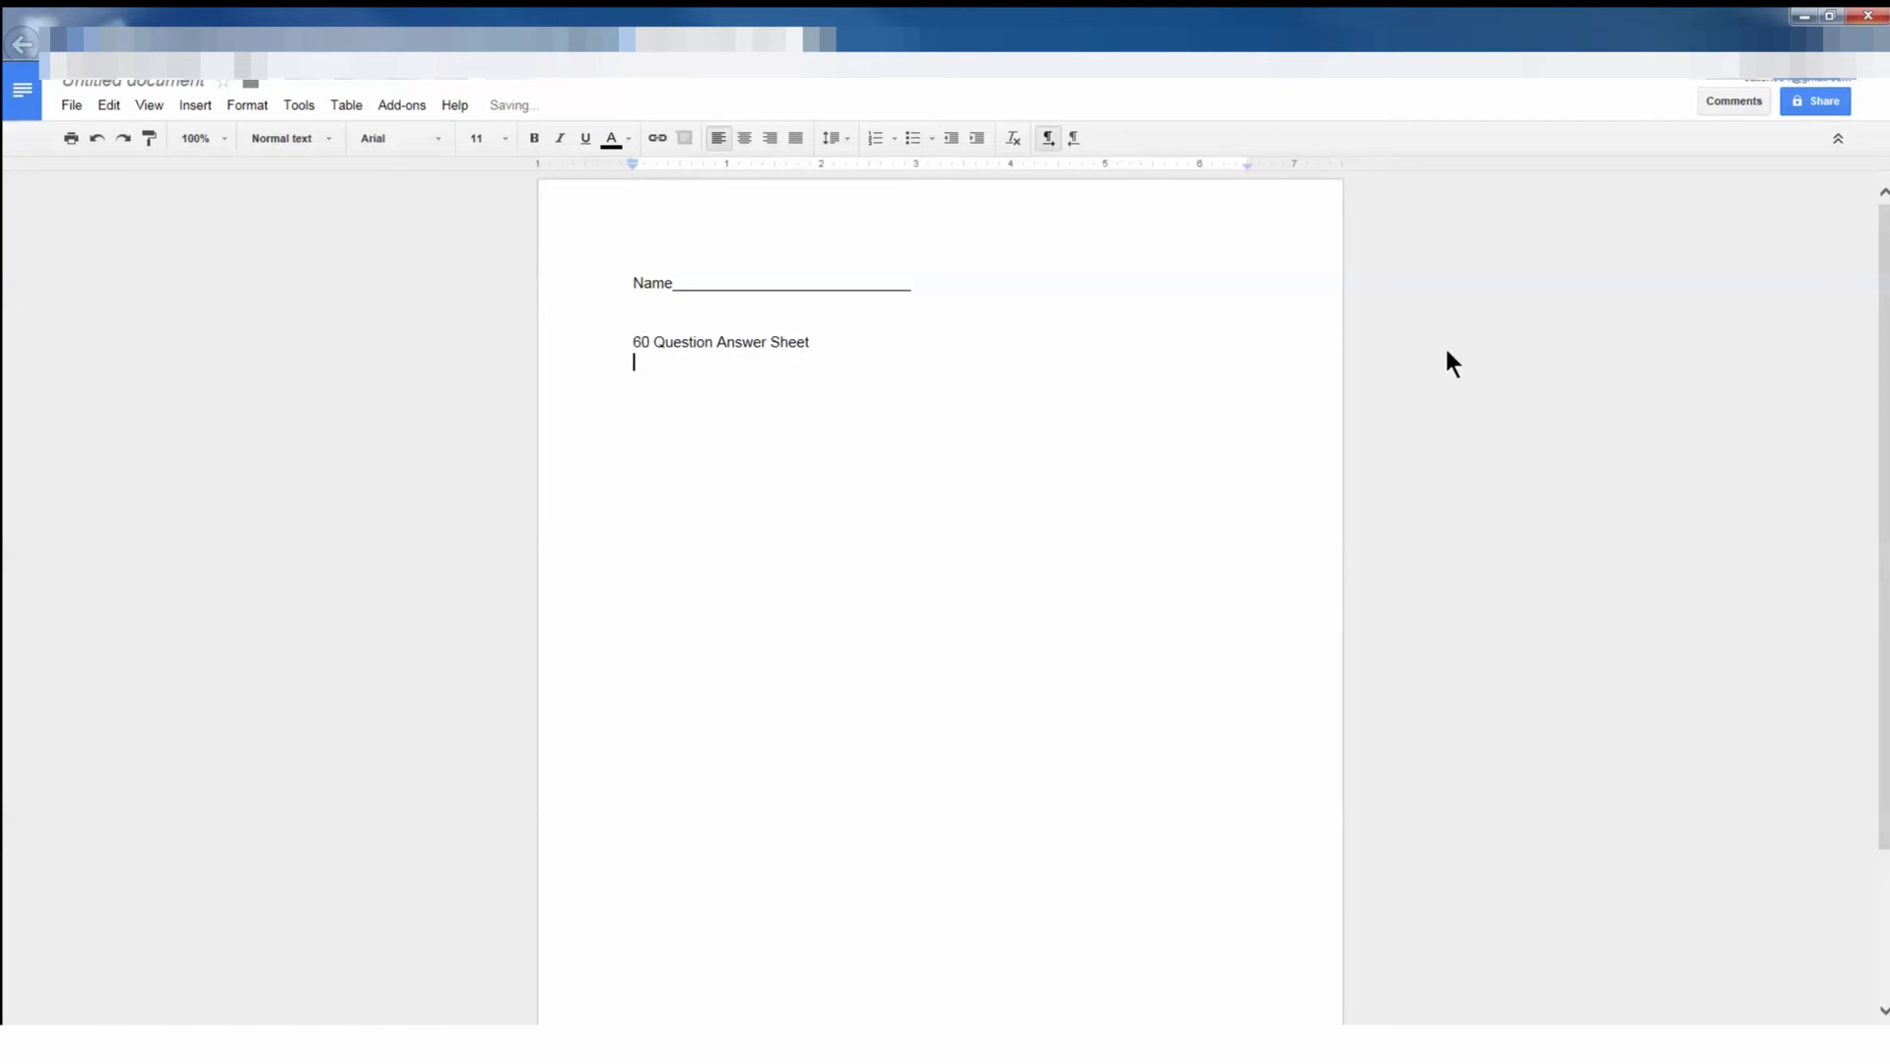
# Insert a 12-column by 20-row table below the title and bring up its first-row options
pyautogui.click(349, 106)
pyautogui.moveTo(373, 137)
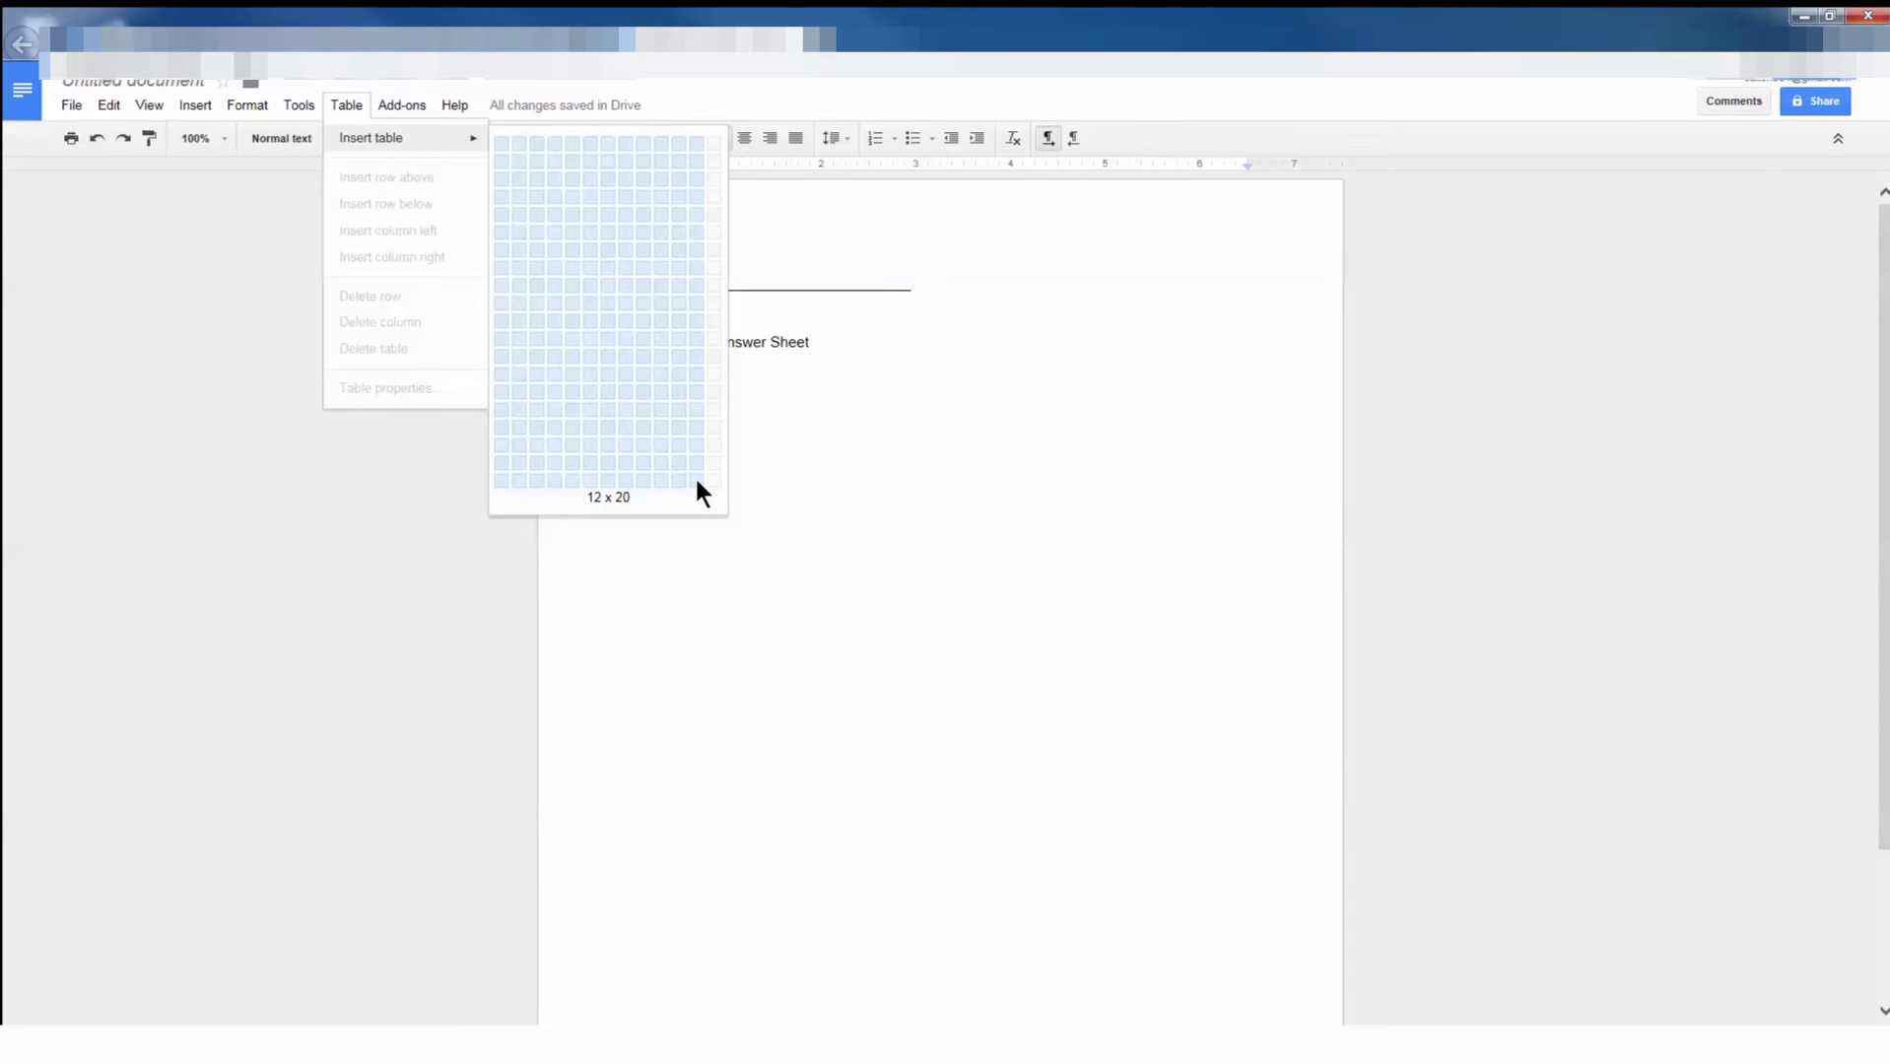
pyautogui.click(697, 482)
pyautogui.rightClick(698, 431)
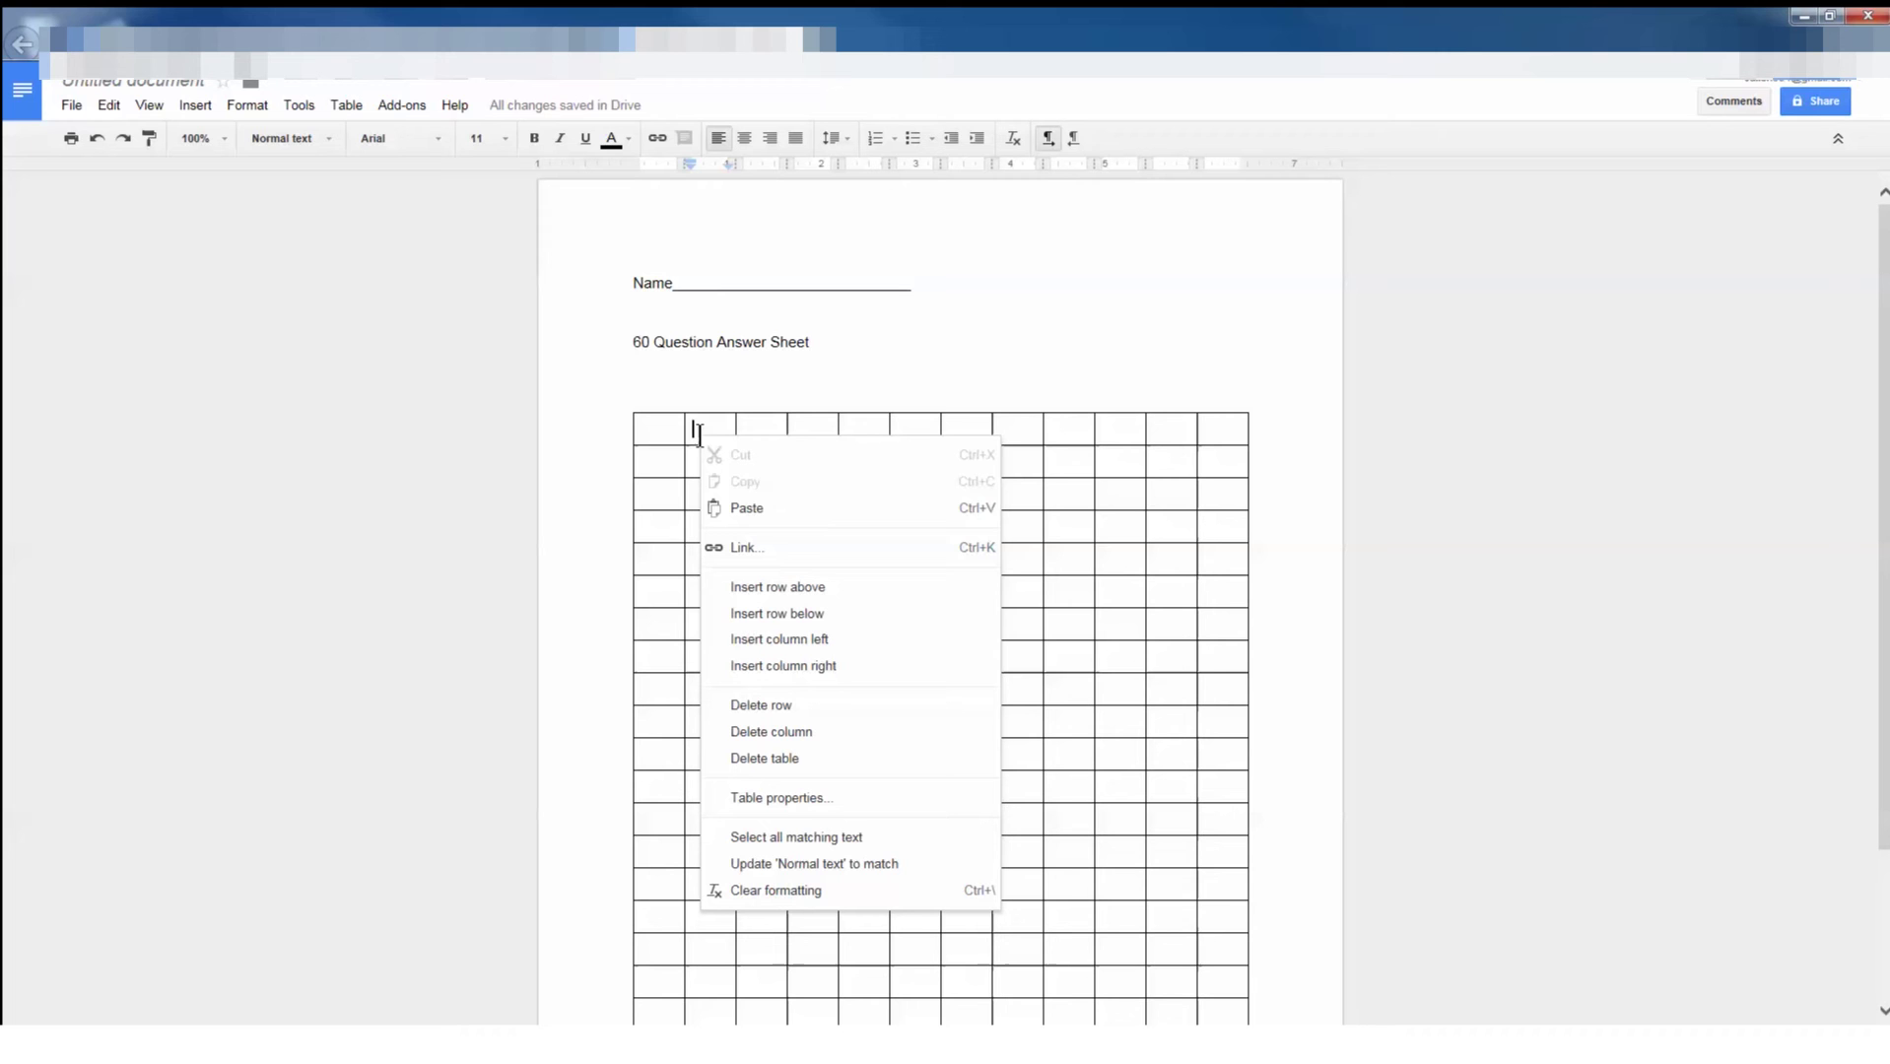
# Add an empty row at the table's top and start numbering column two from 1
pyautogui.click(867, 603)
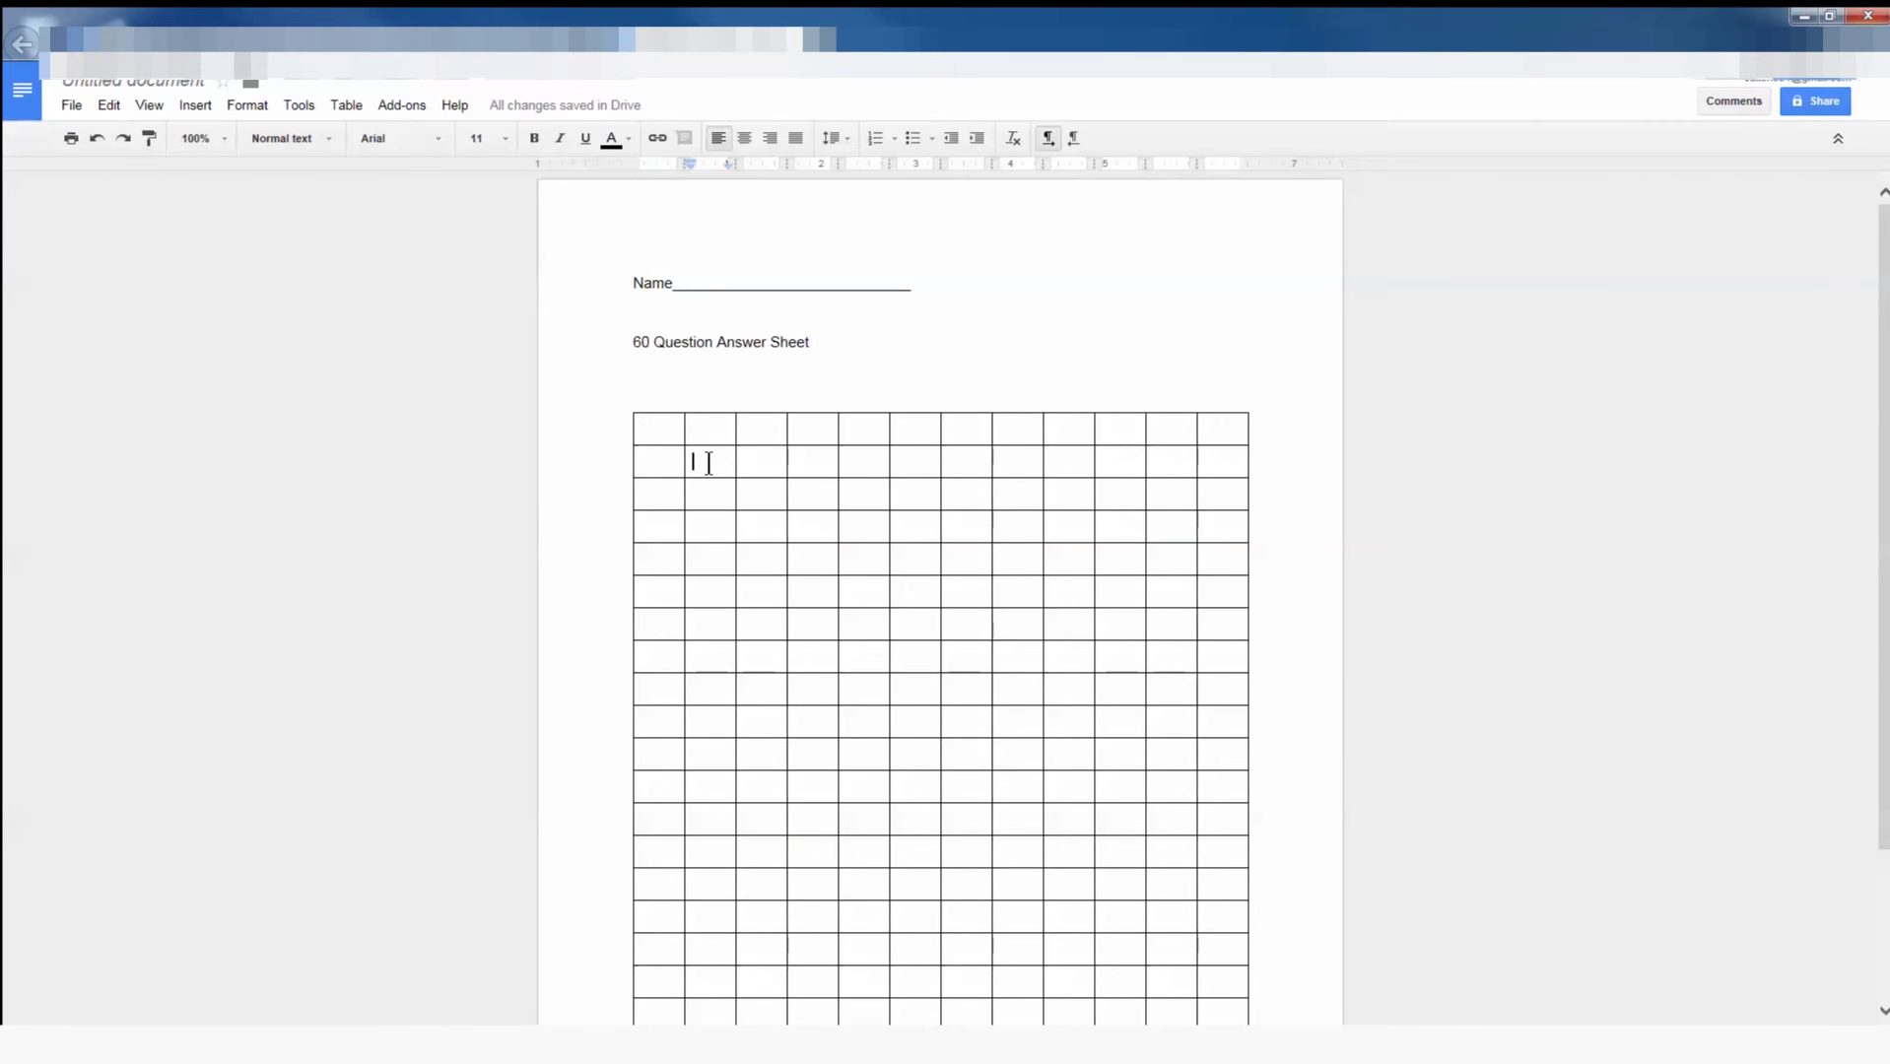
pyautogui.write('1.')
pyautogui.press('Down')
pyautogui.write('2..')
pyautogui.press('Down')
pyautogui.write('4.')
pyautogui.press('Down')
pyautogui.write('5.')
# Continue the question numbers down column two through 20
pyautogui.press('Down')
pyautogui.write('.')
pyautogui.press('Down')
pyautogui.write('7.')
pyautogui.press('Down')
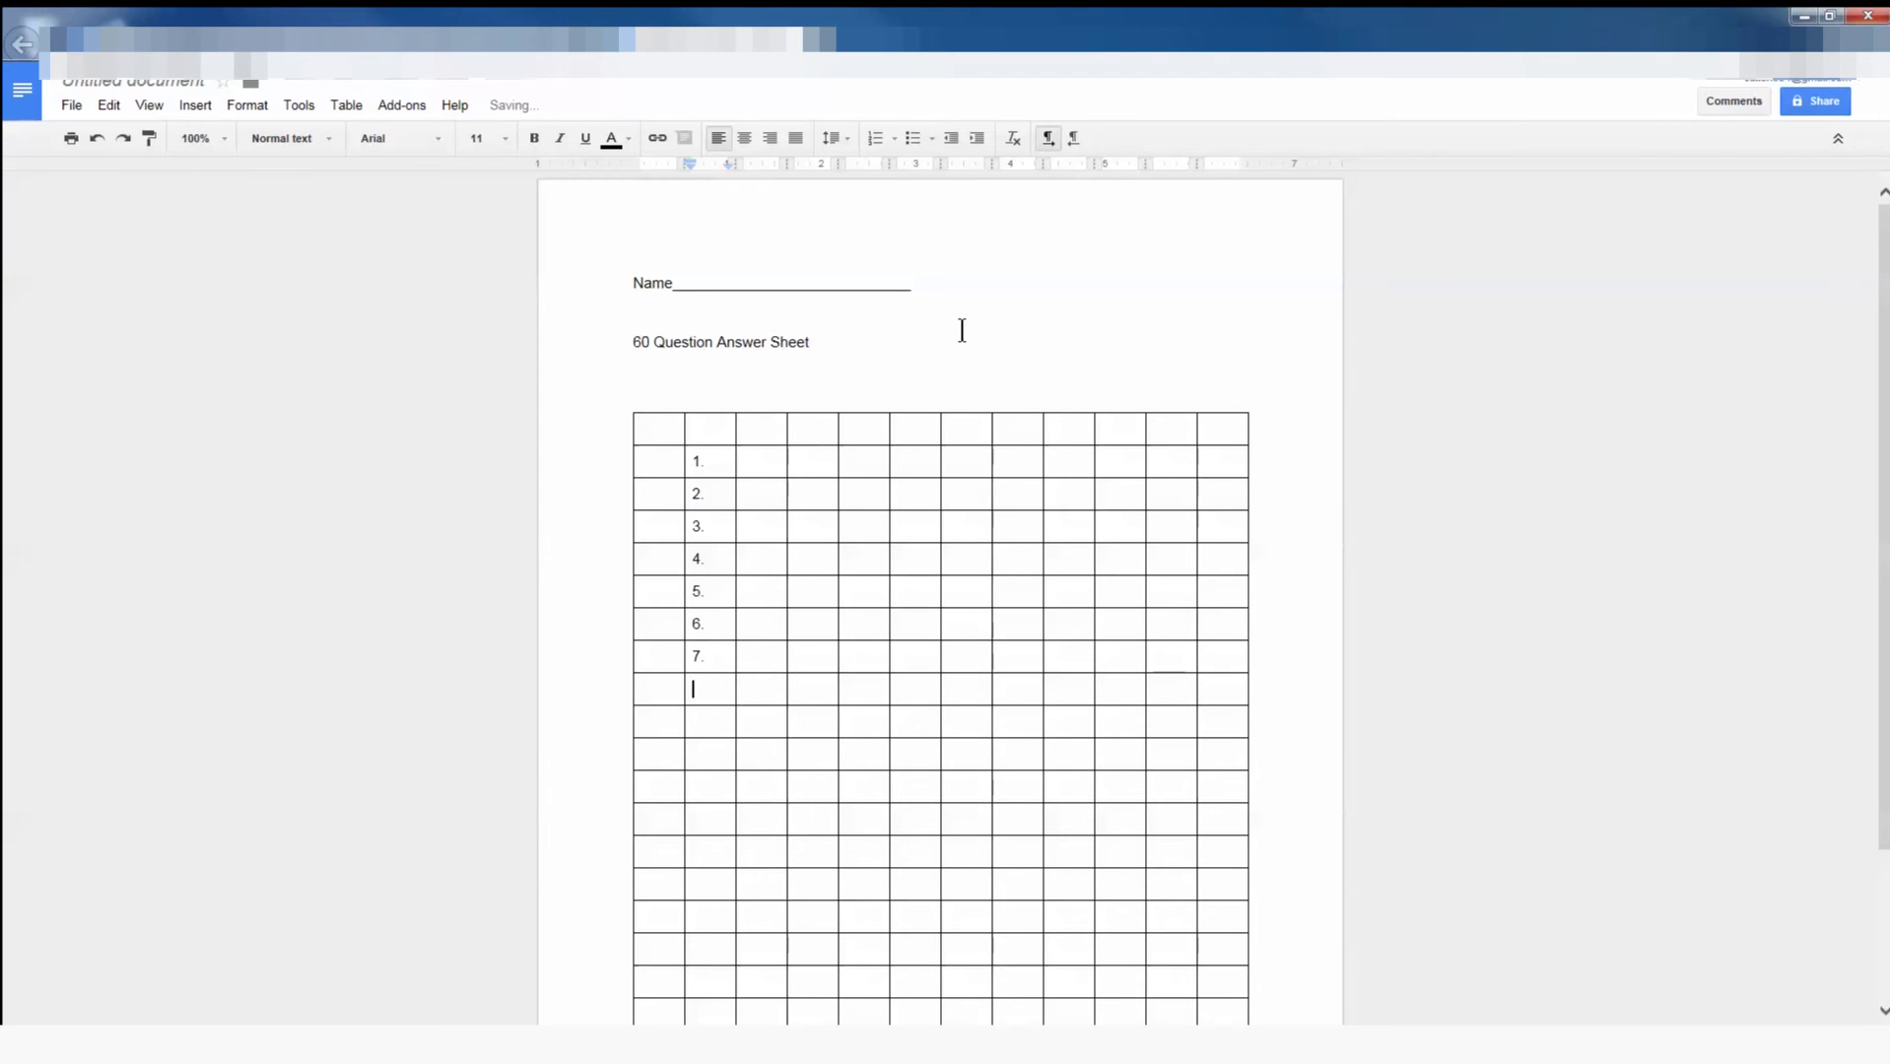
pyautogui.write('8.')
pyautogui.press('Down')
pyautogui.write('9.')
pyautogui.press('Down')
pyautogui.write('10.')
pyautogui.press('Down')
pyautogui.write('11.')
pyautogui.press('Down')
pyautogui.write('12.')
pyautogui.press('Down')
pyautogui.write('13')
pyautogui.write('.')
pyautogui.press('Down')
pyautogui.write('.')
pyautogui.press('Down')
pyautogui.write('15.')
pyautogui.press('Down')
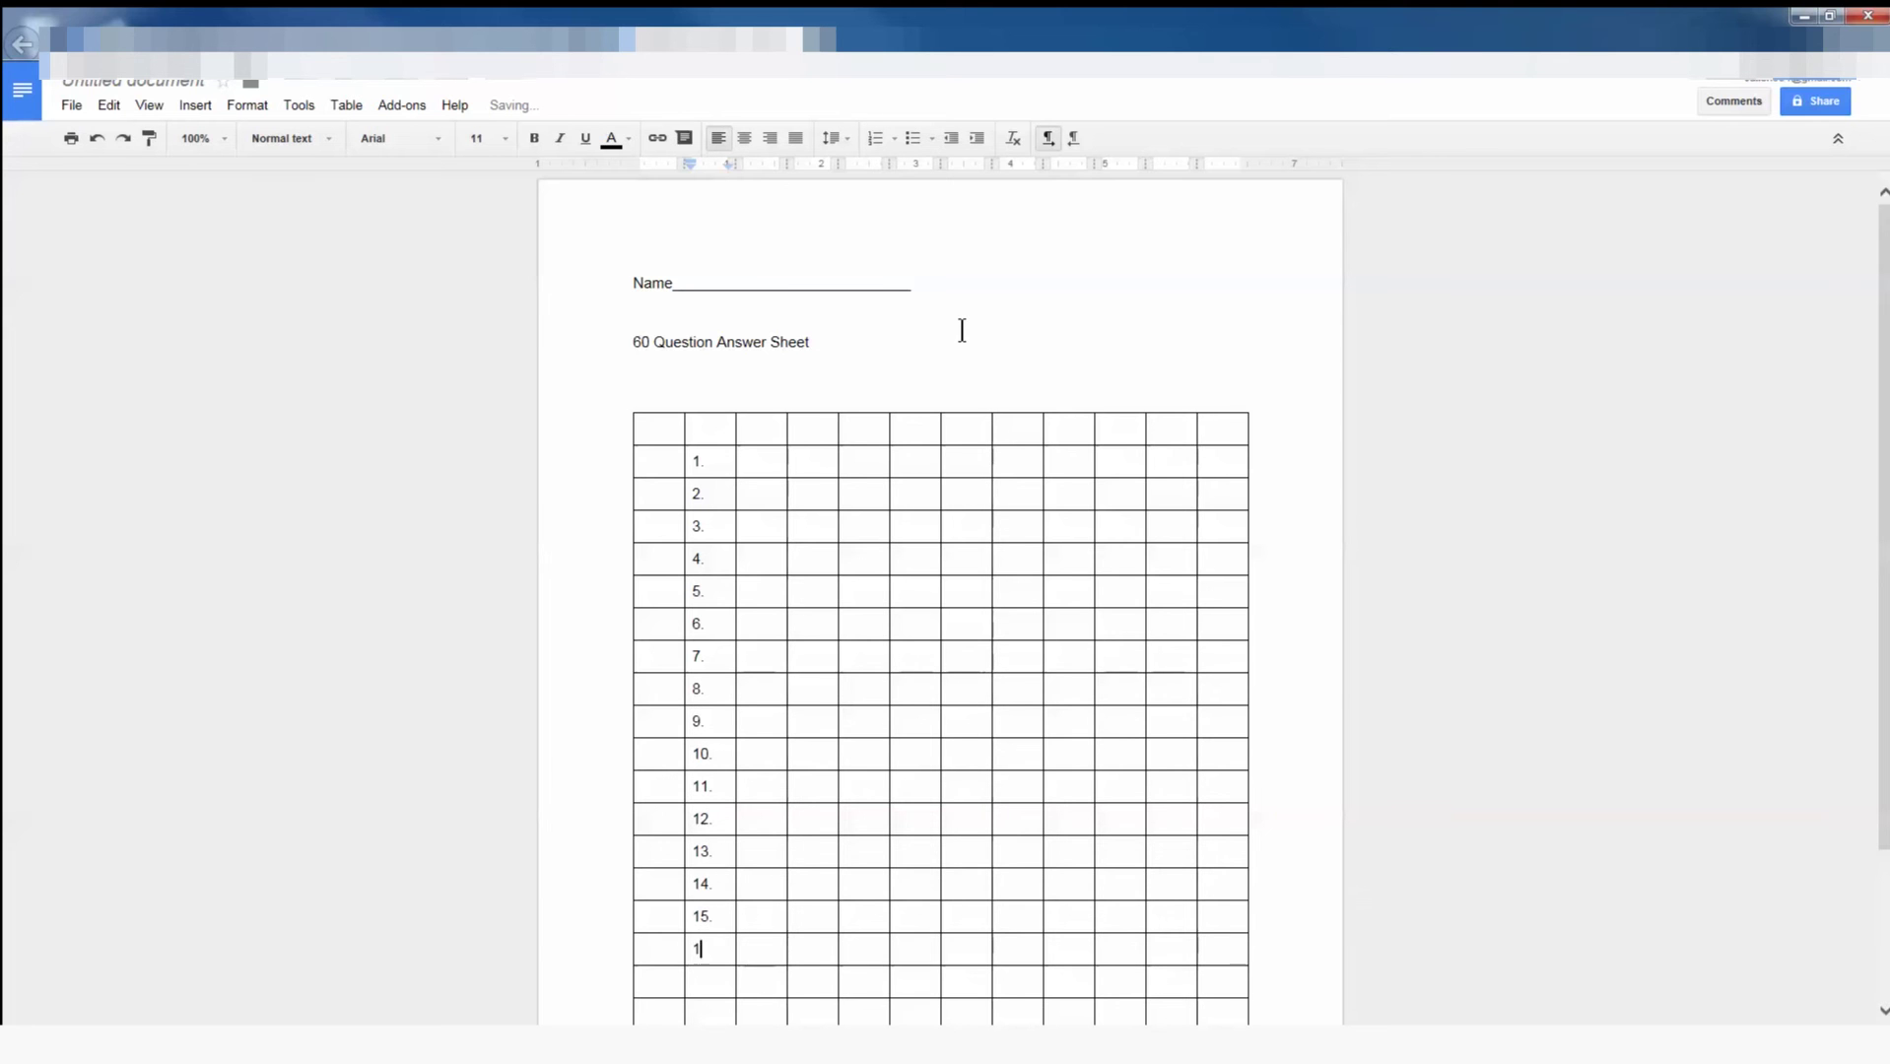
pyautogui.write('16.')
pyautogui.press('Down')
pyautogui.write('.')
pyautogui.press('Down')
pyautogui.write('18')
pyautogui.write('.')
pyautogui.press('Down')
pyautogui.write('19.')
pyautogui.press('Down')
pyautogui.write('20')
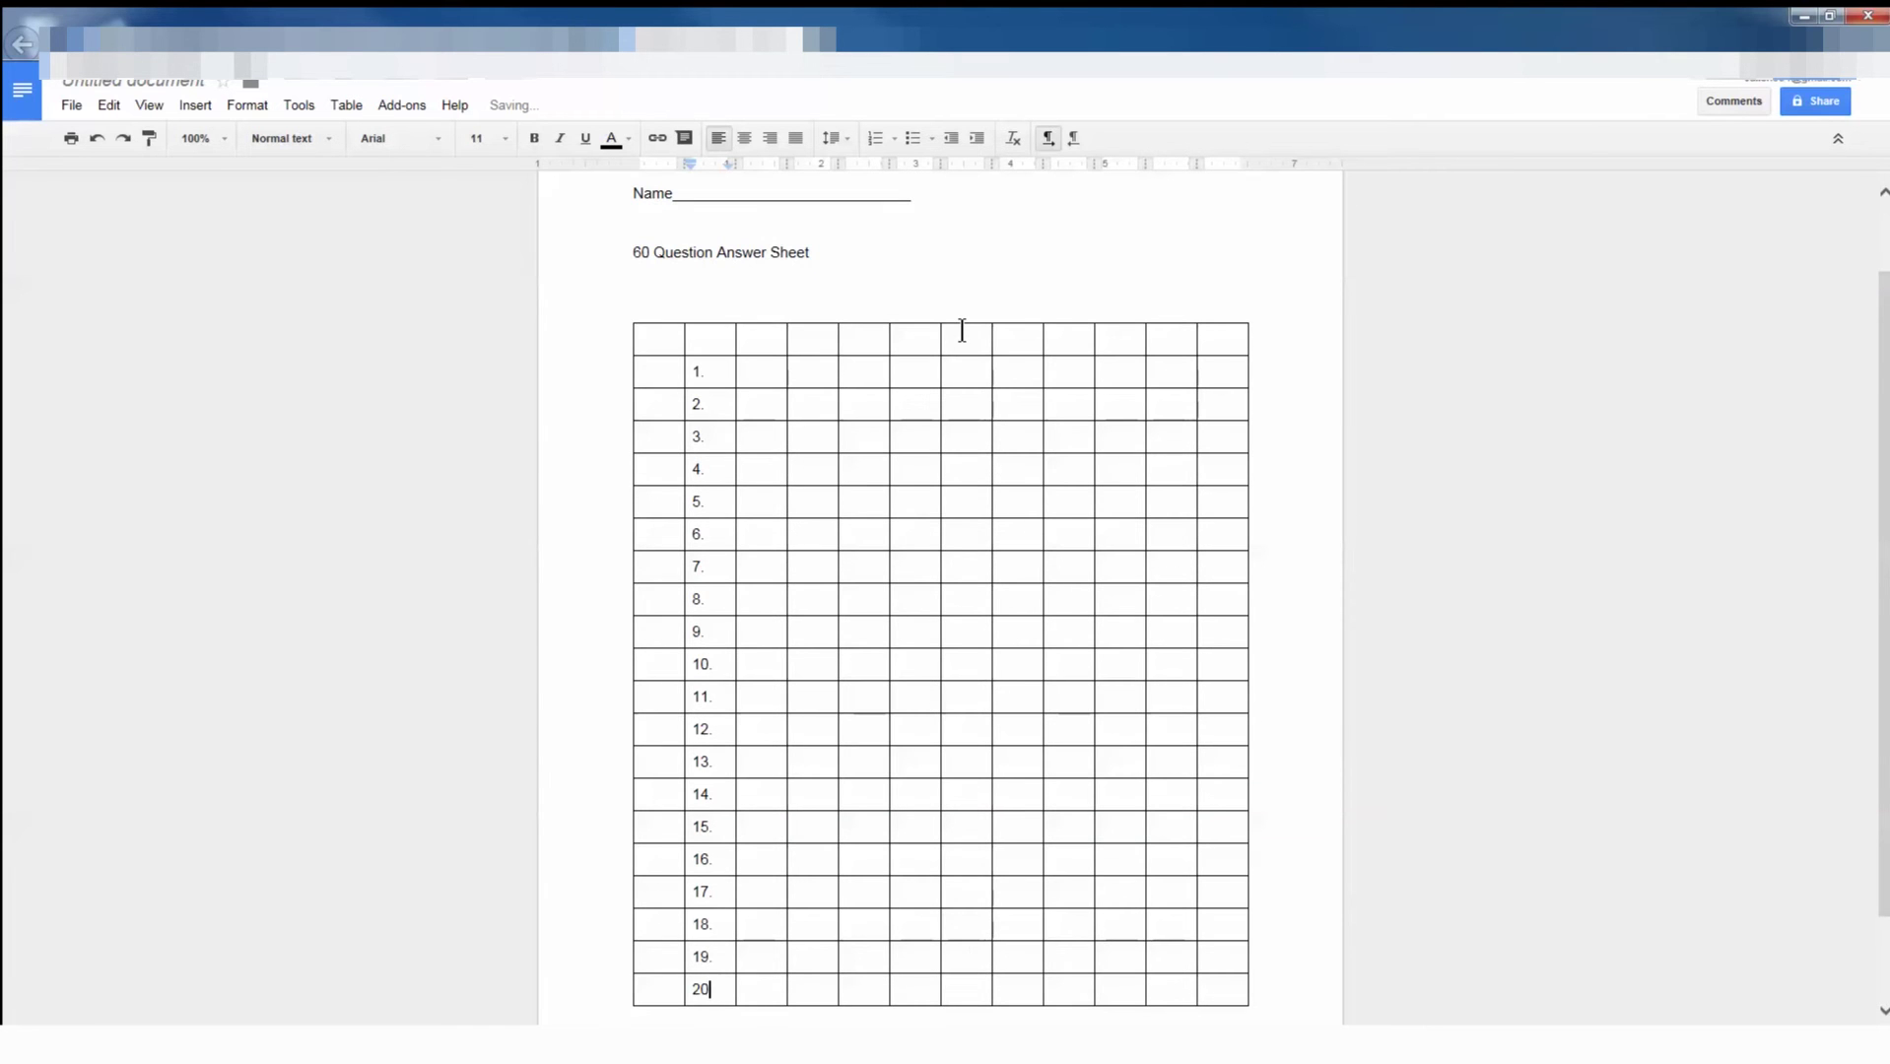
pyautogui.write('.')
# Narrow column two and shrink column three to a thin strip, widening column four
pyautogui.moveTo(737, 346); pyautogui.dragTo(723, 346)
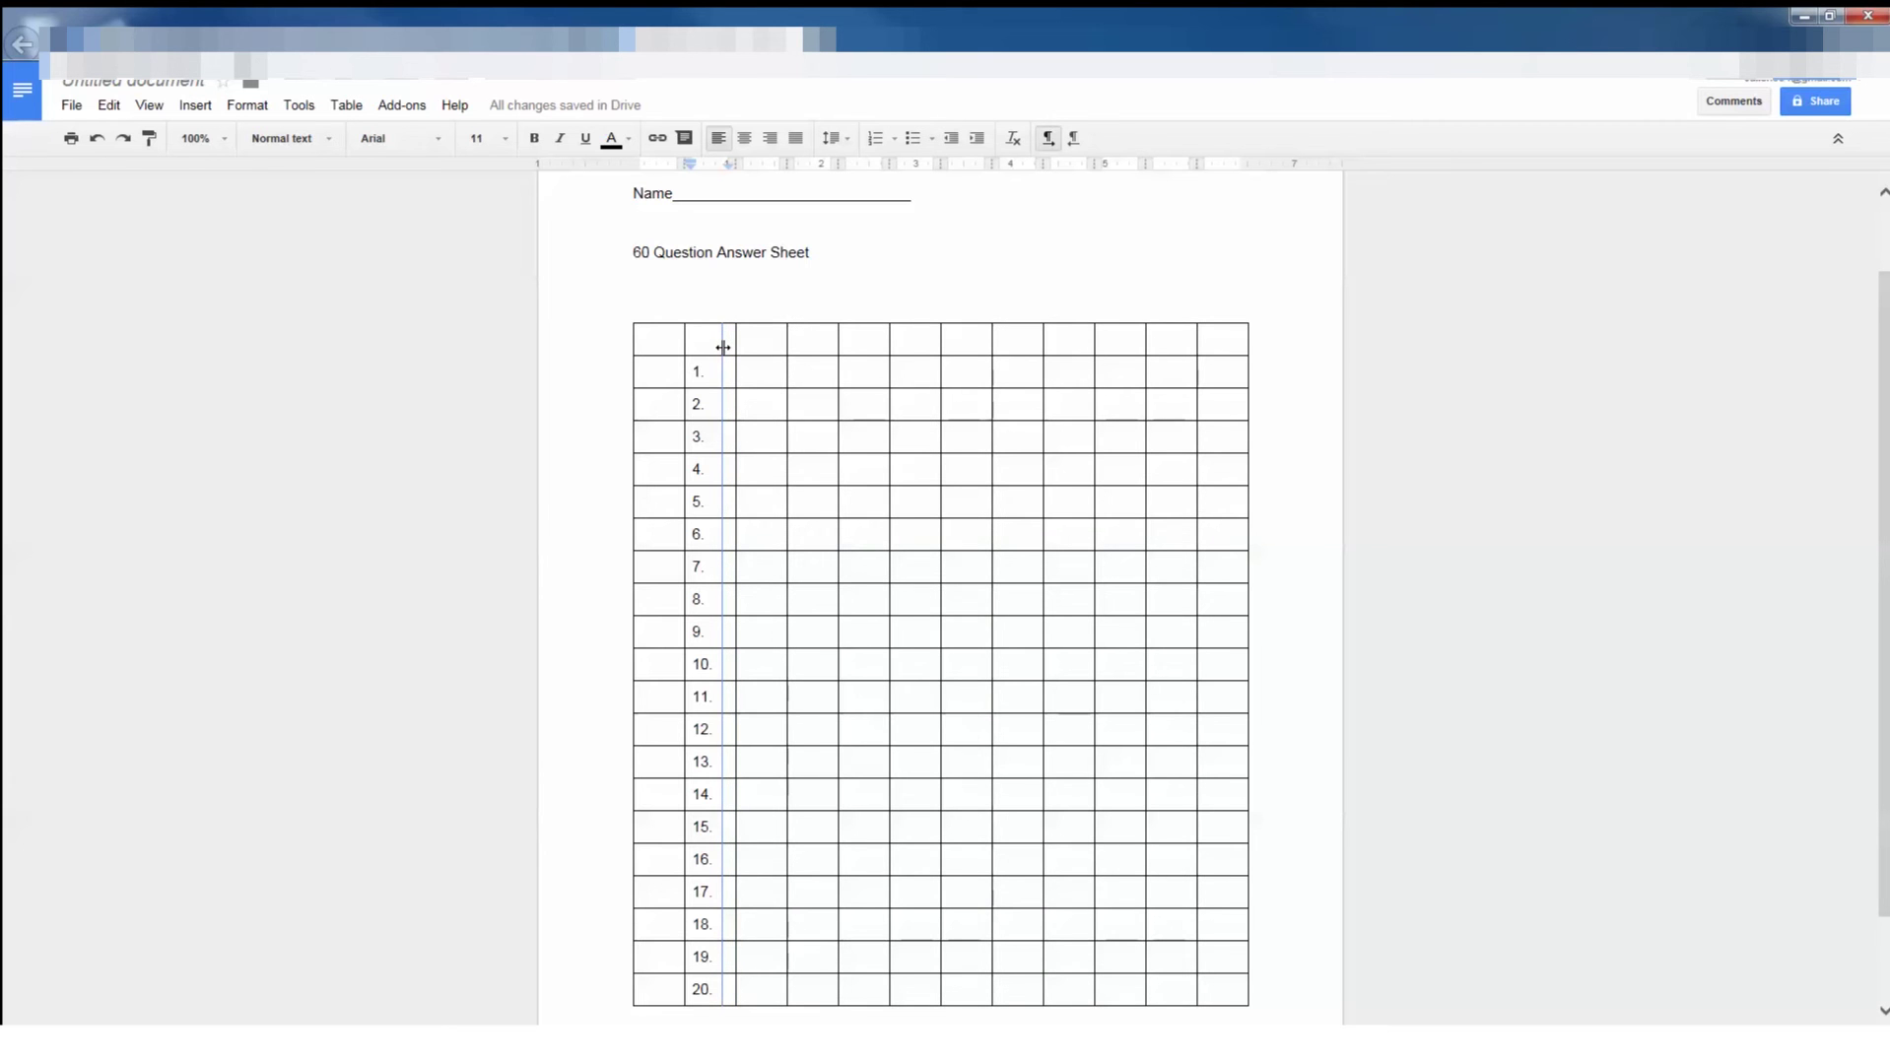
pyautogui.moveTo(723, 345); pyautogui.dragTo(723, 346)
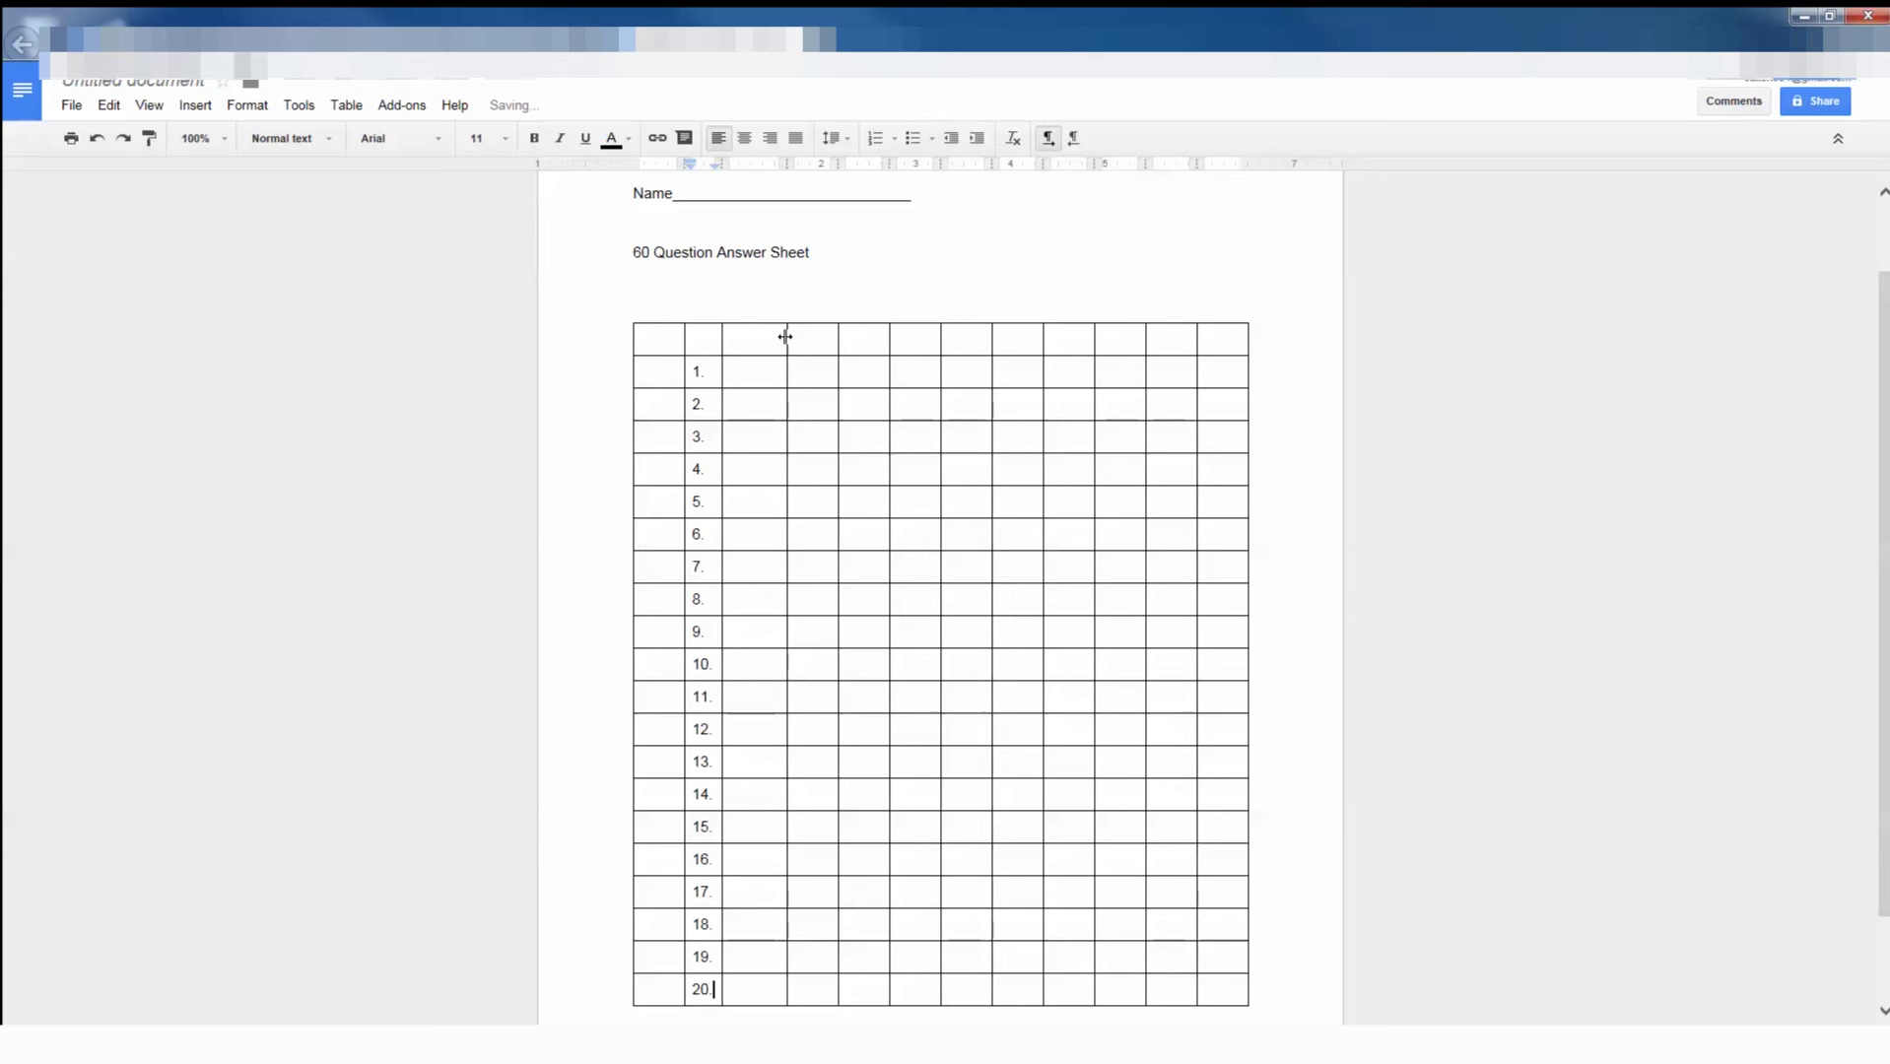
pyautogui.moveTo(785, 337); pyautogui.dragTo(728, 339)
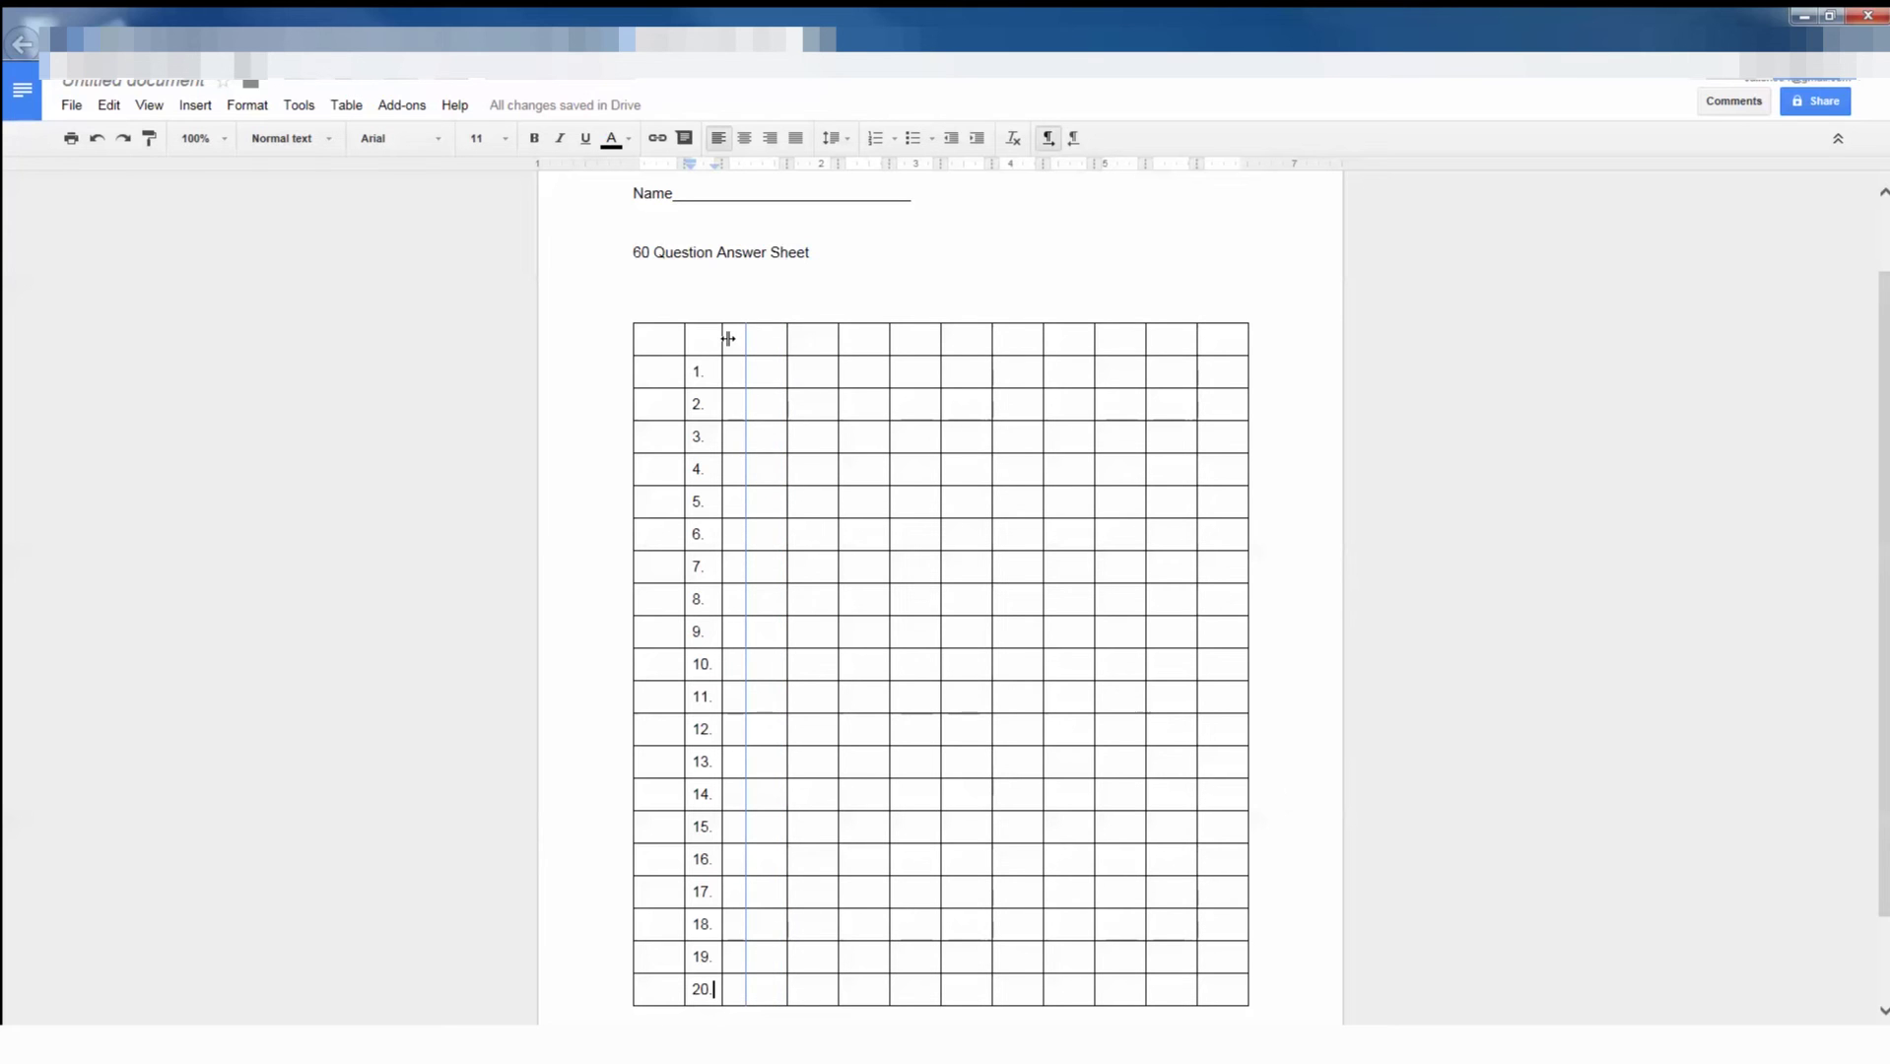
pyautogui.moveTo(728, 339); pyautogui.dragTo(726, 339)
pyautogui.click(752, 339)
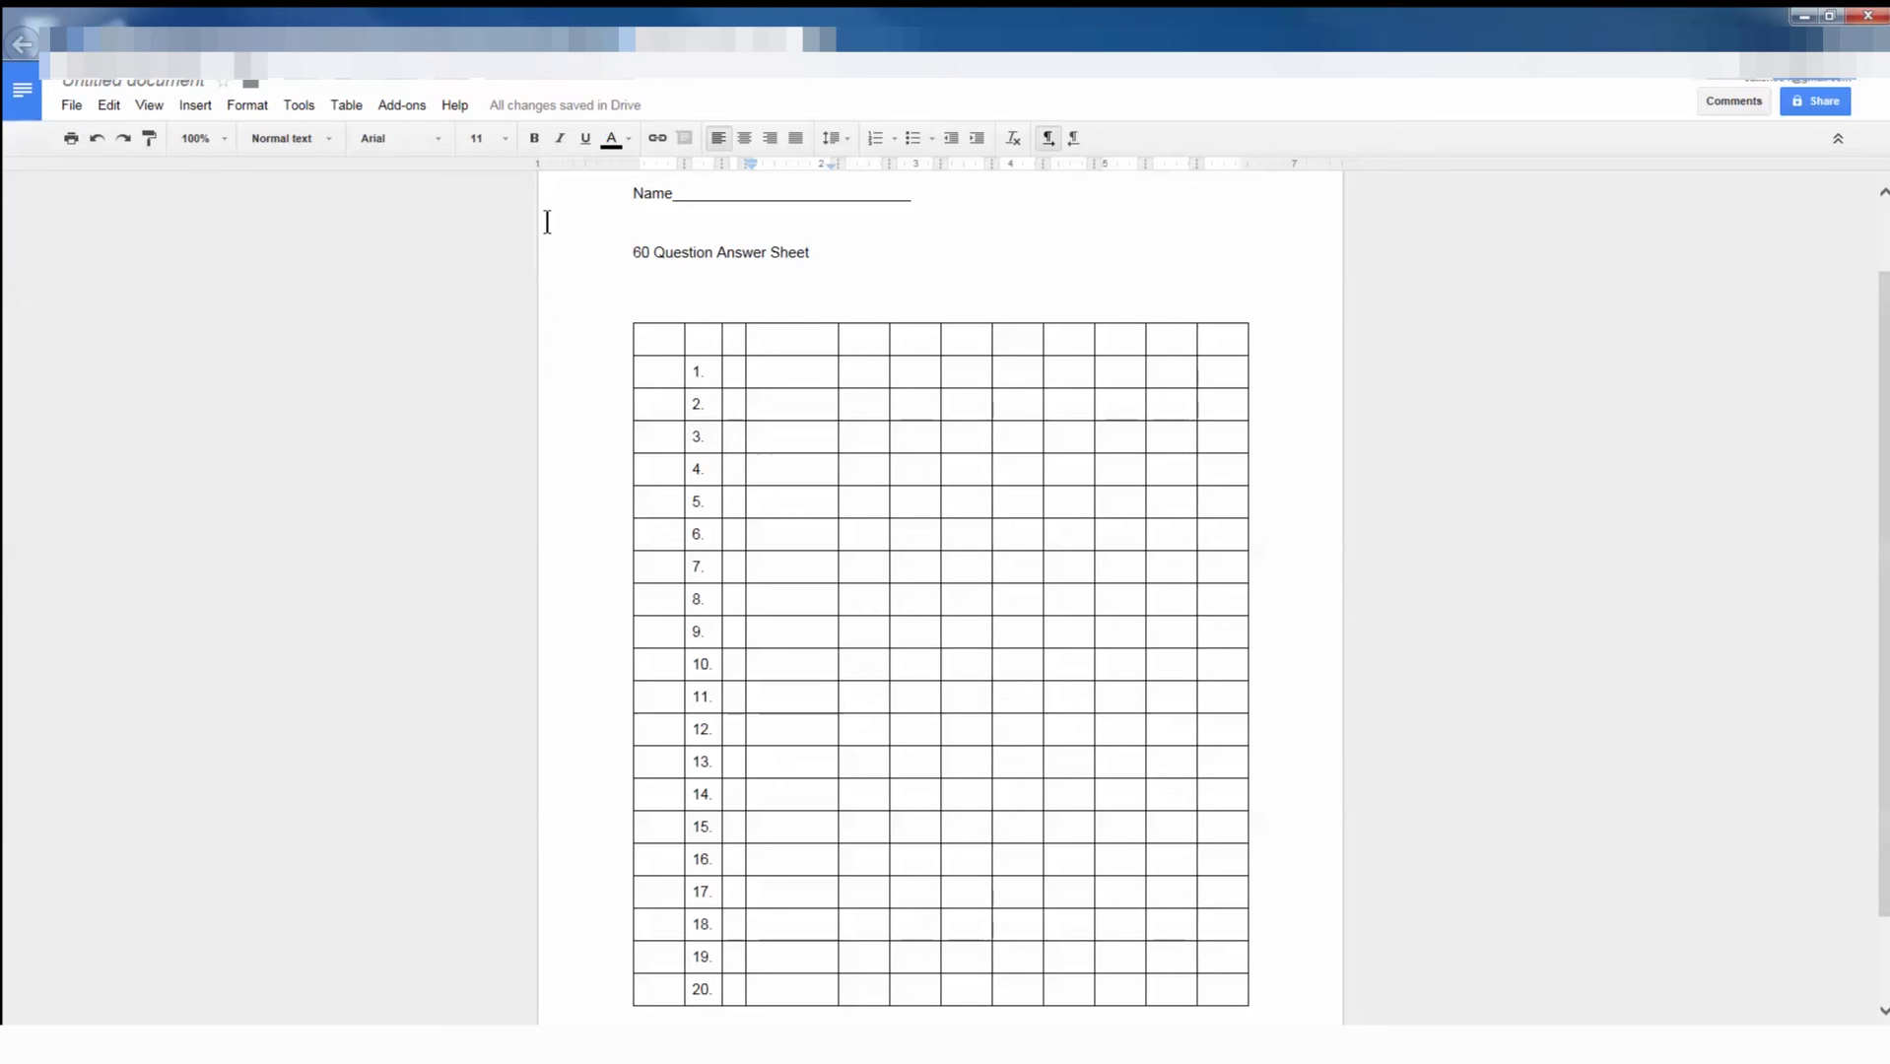
# Head the answer column with 12-point 'A B C D' and make the next column a thin spacer
pyautogui.click(503, 138)
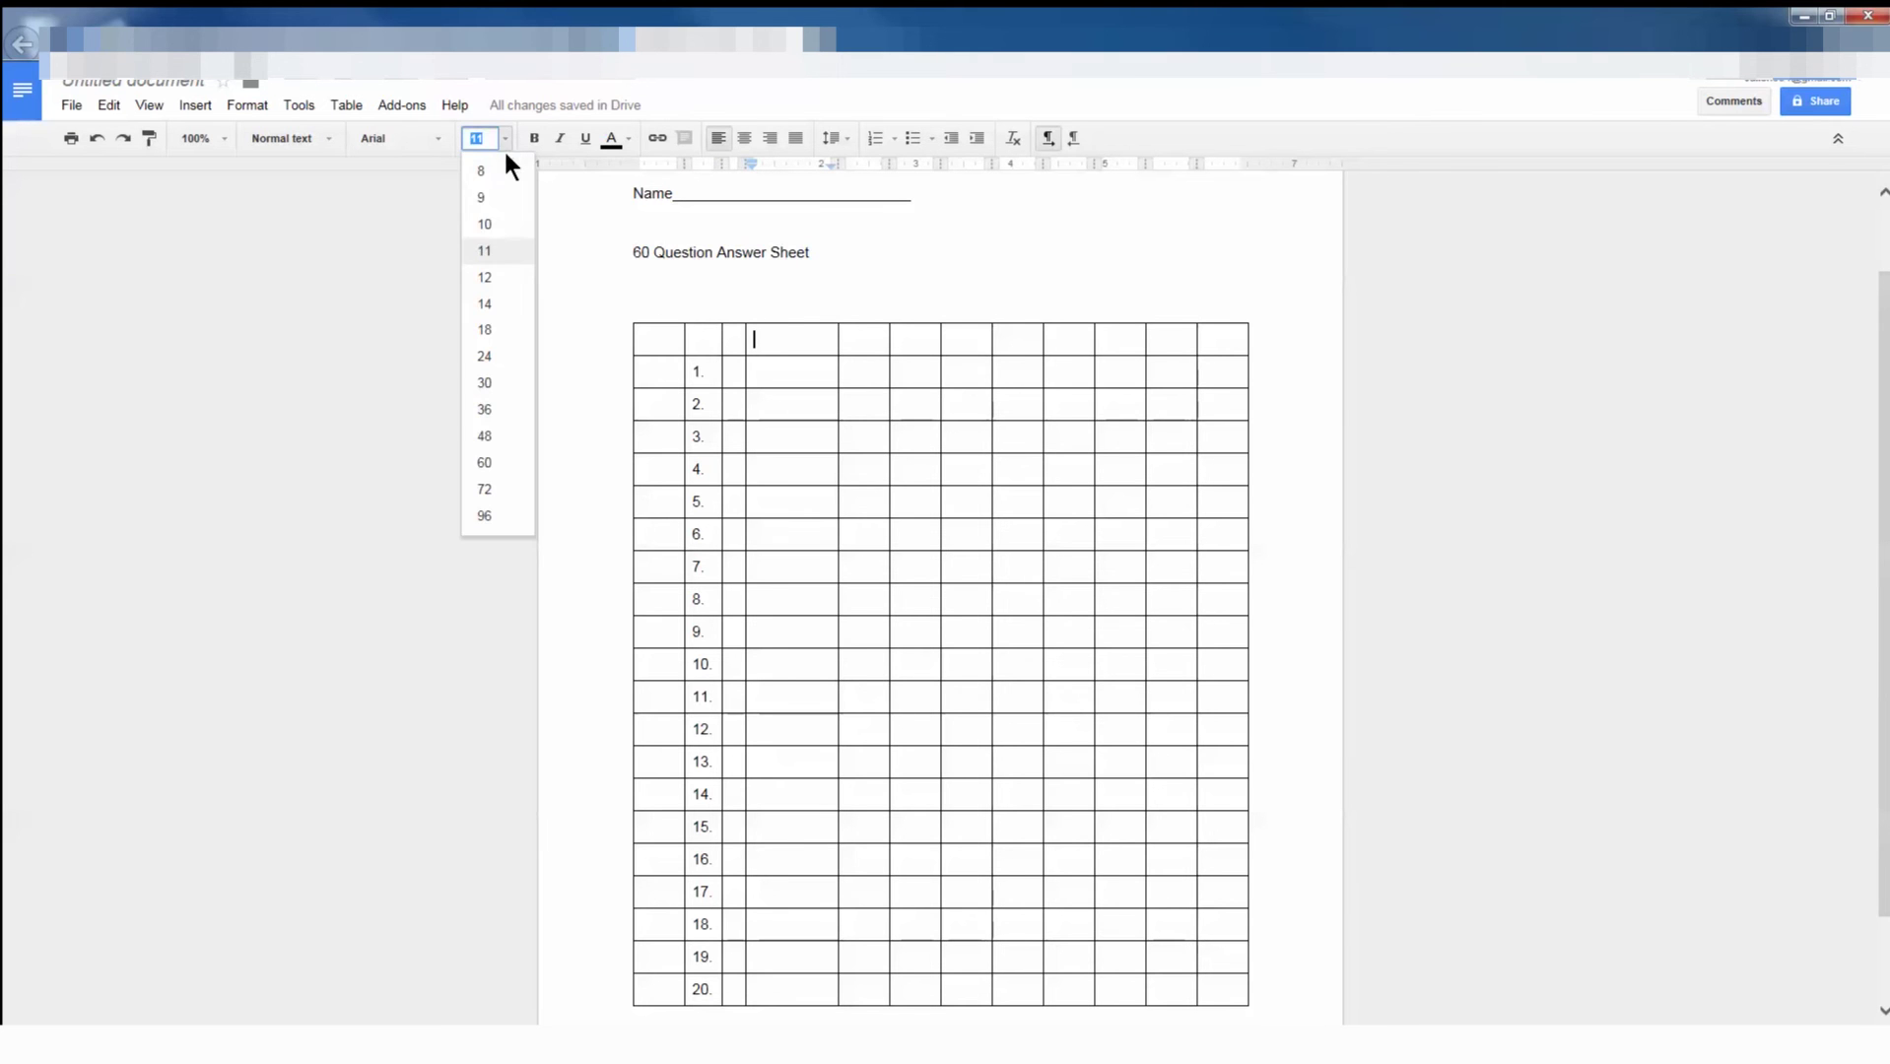
pyautogui.click(501, 286)
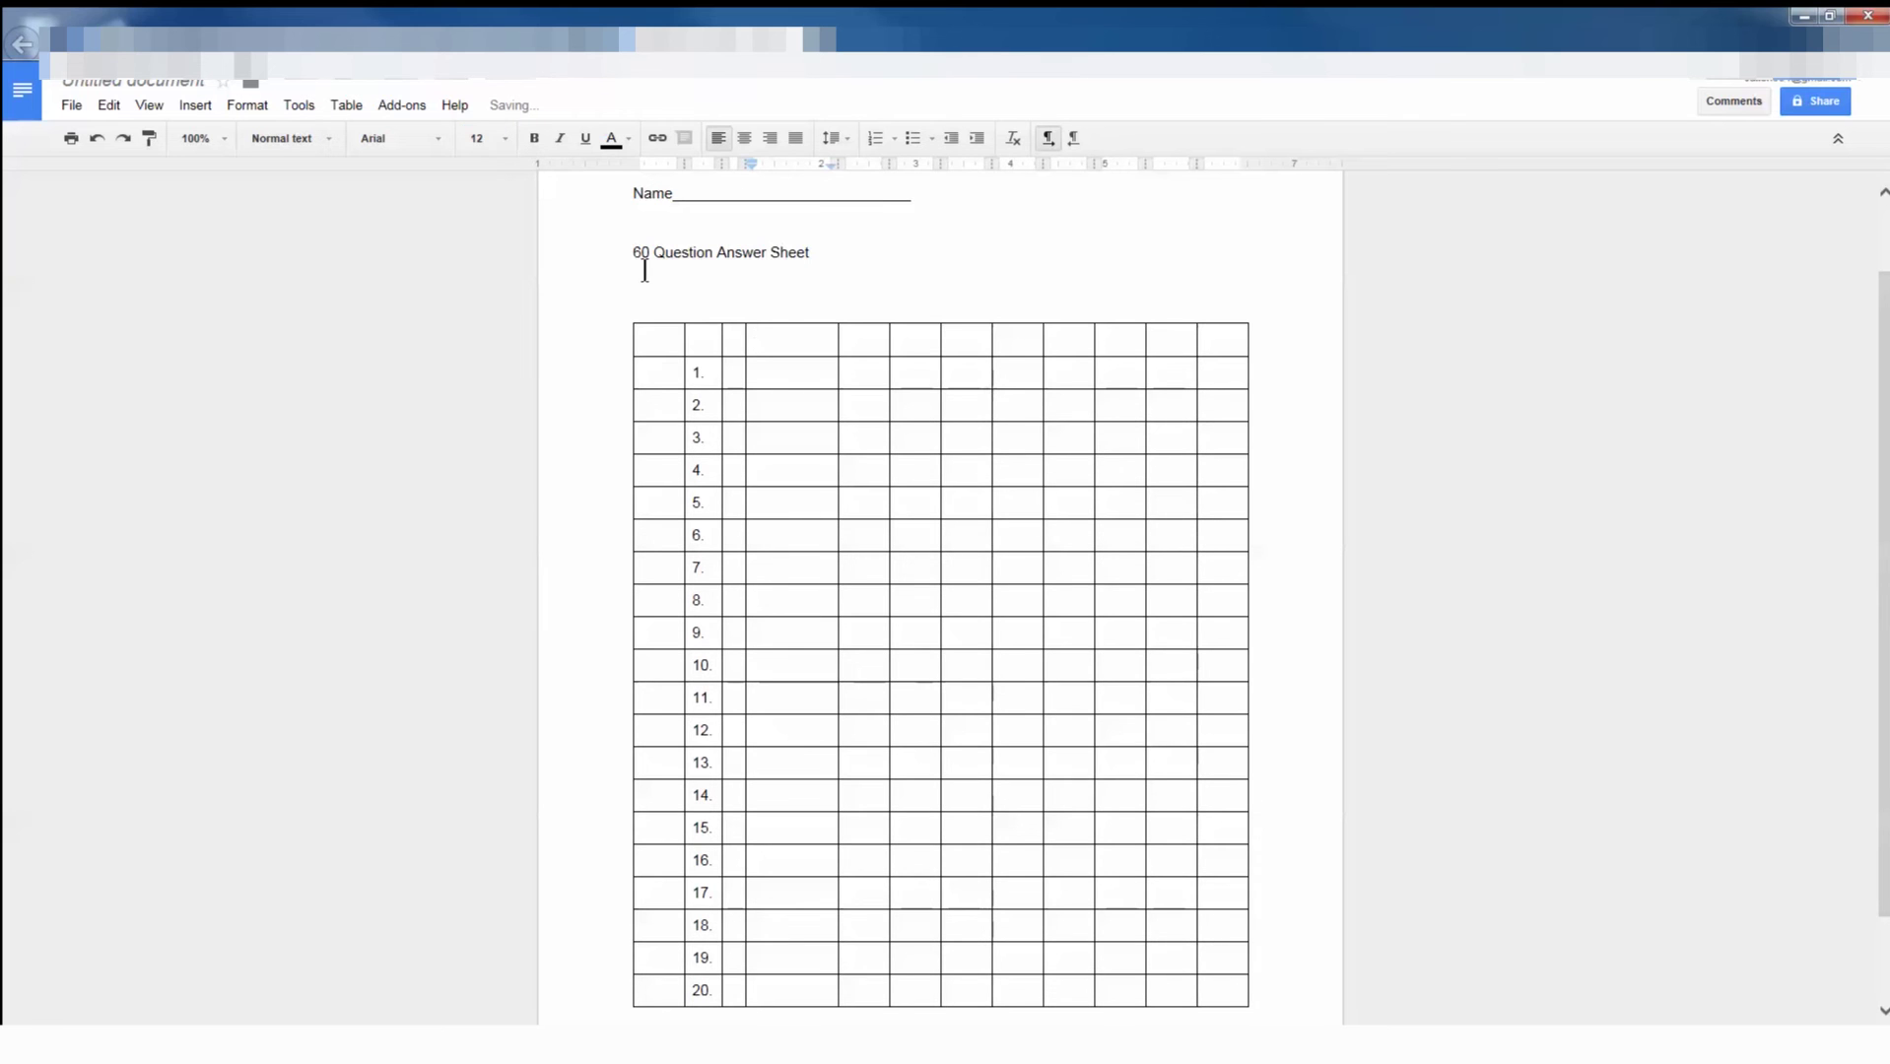
pyautogui.write('A')
pyautogui.write(' B C D')
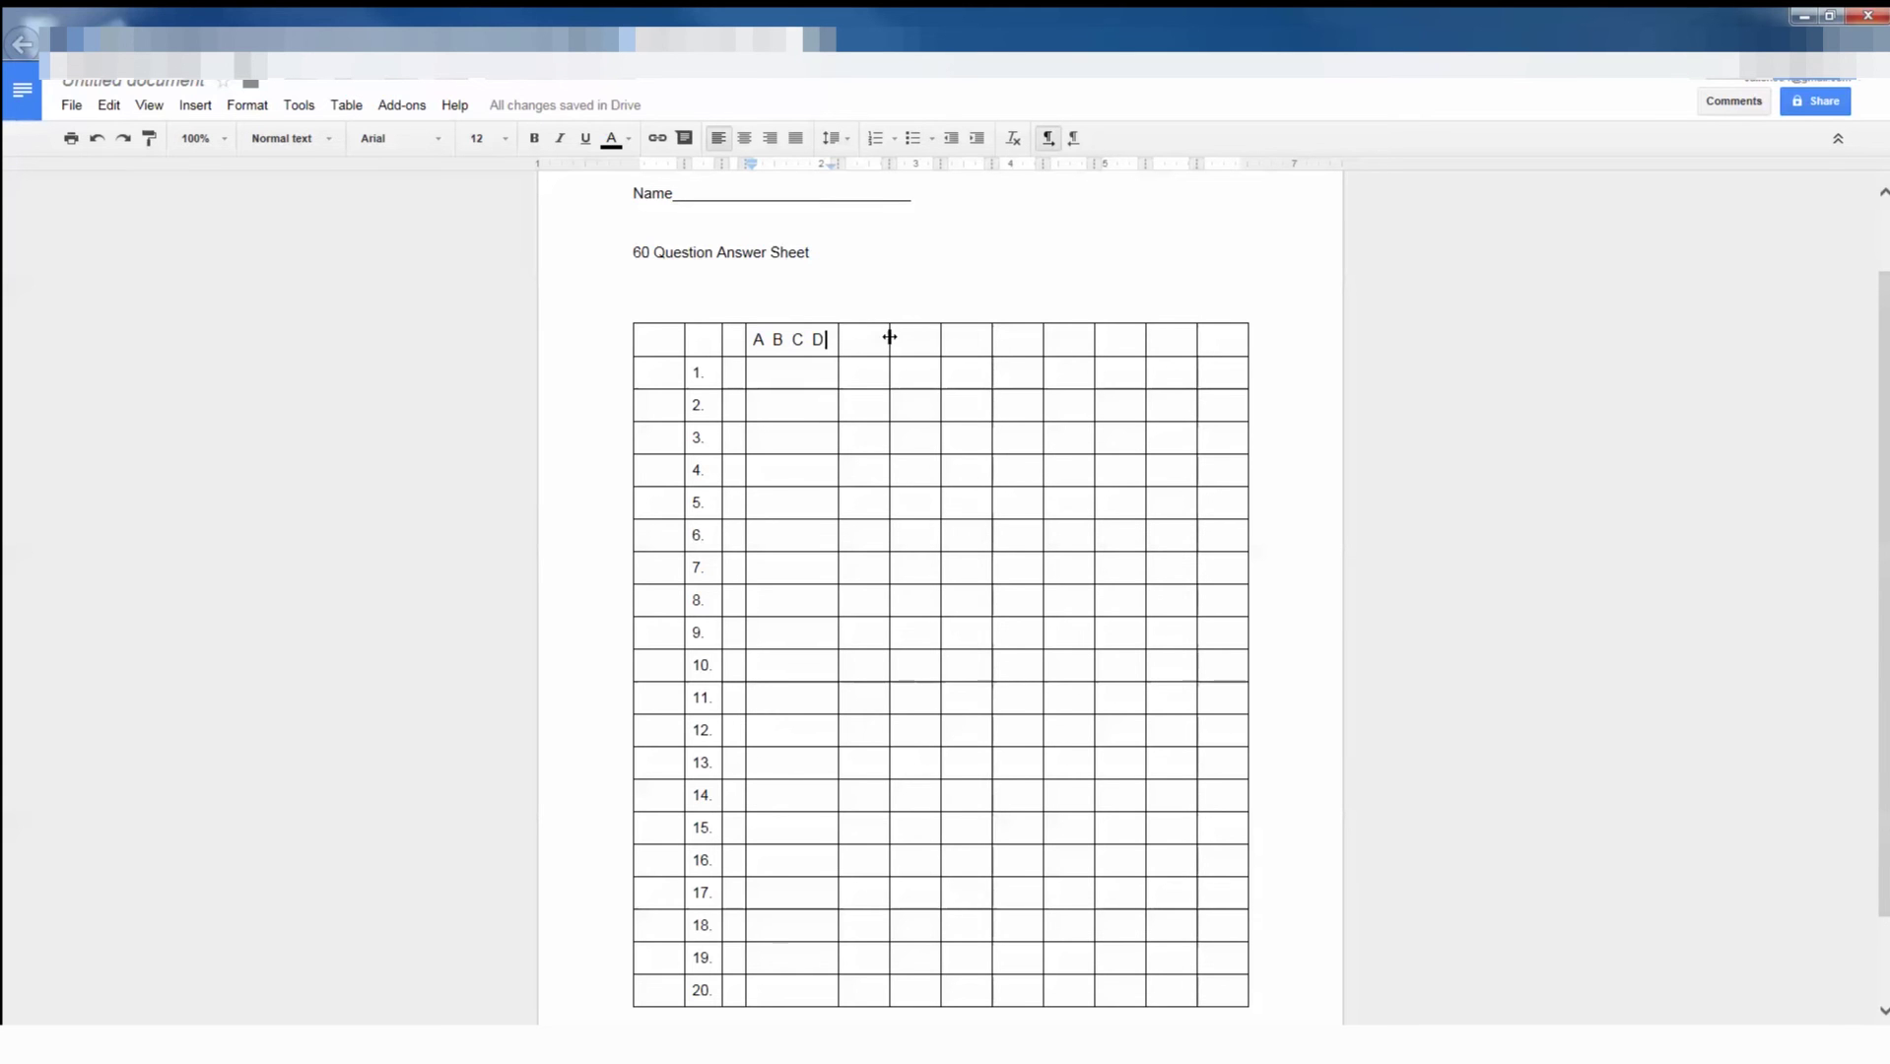
pyautogui.moveTo(888, 339); pyautogui.dragTo(841, 340)
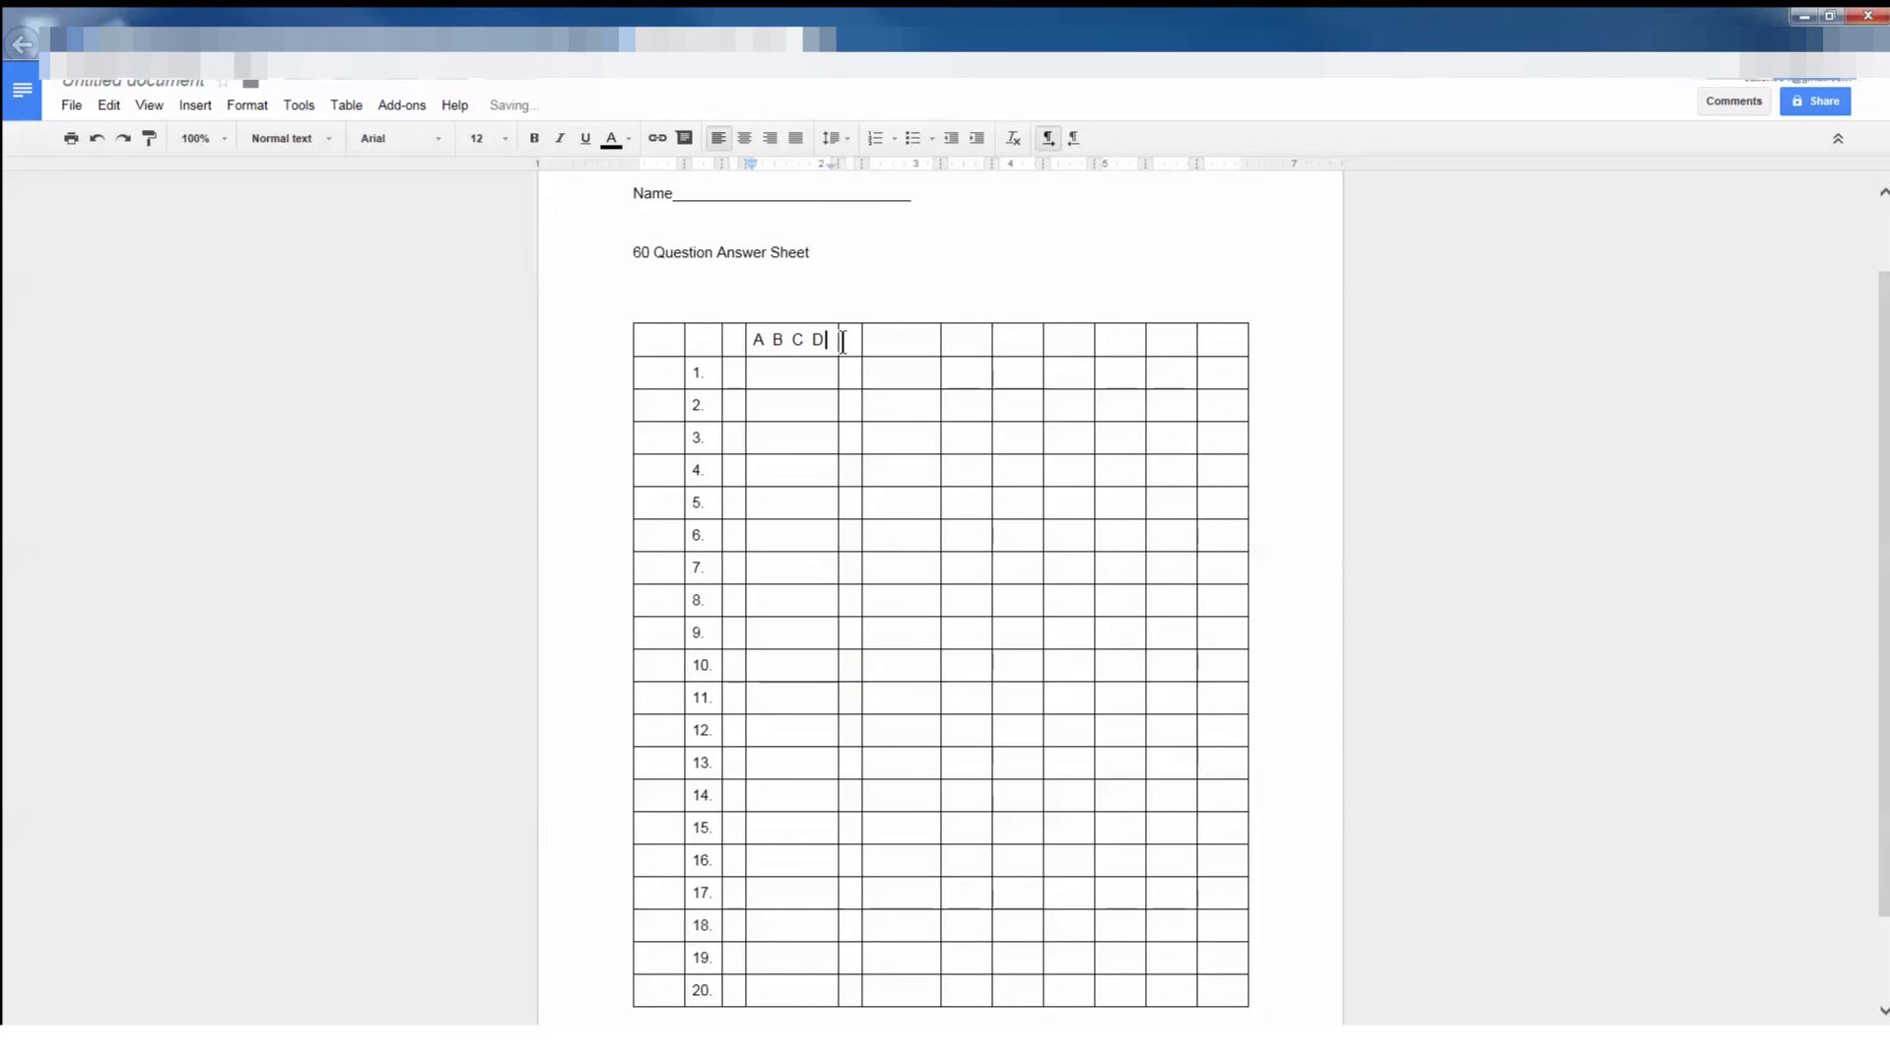
pyautogui.click(876, 368)
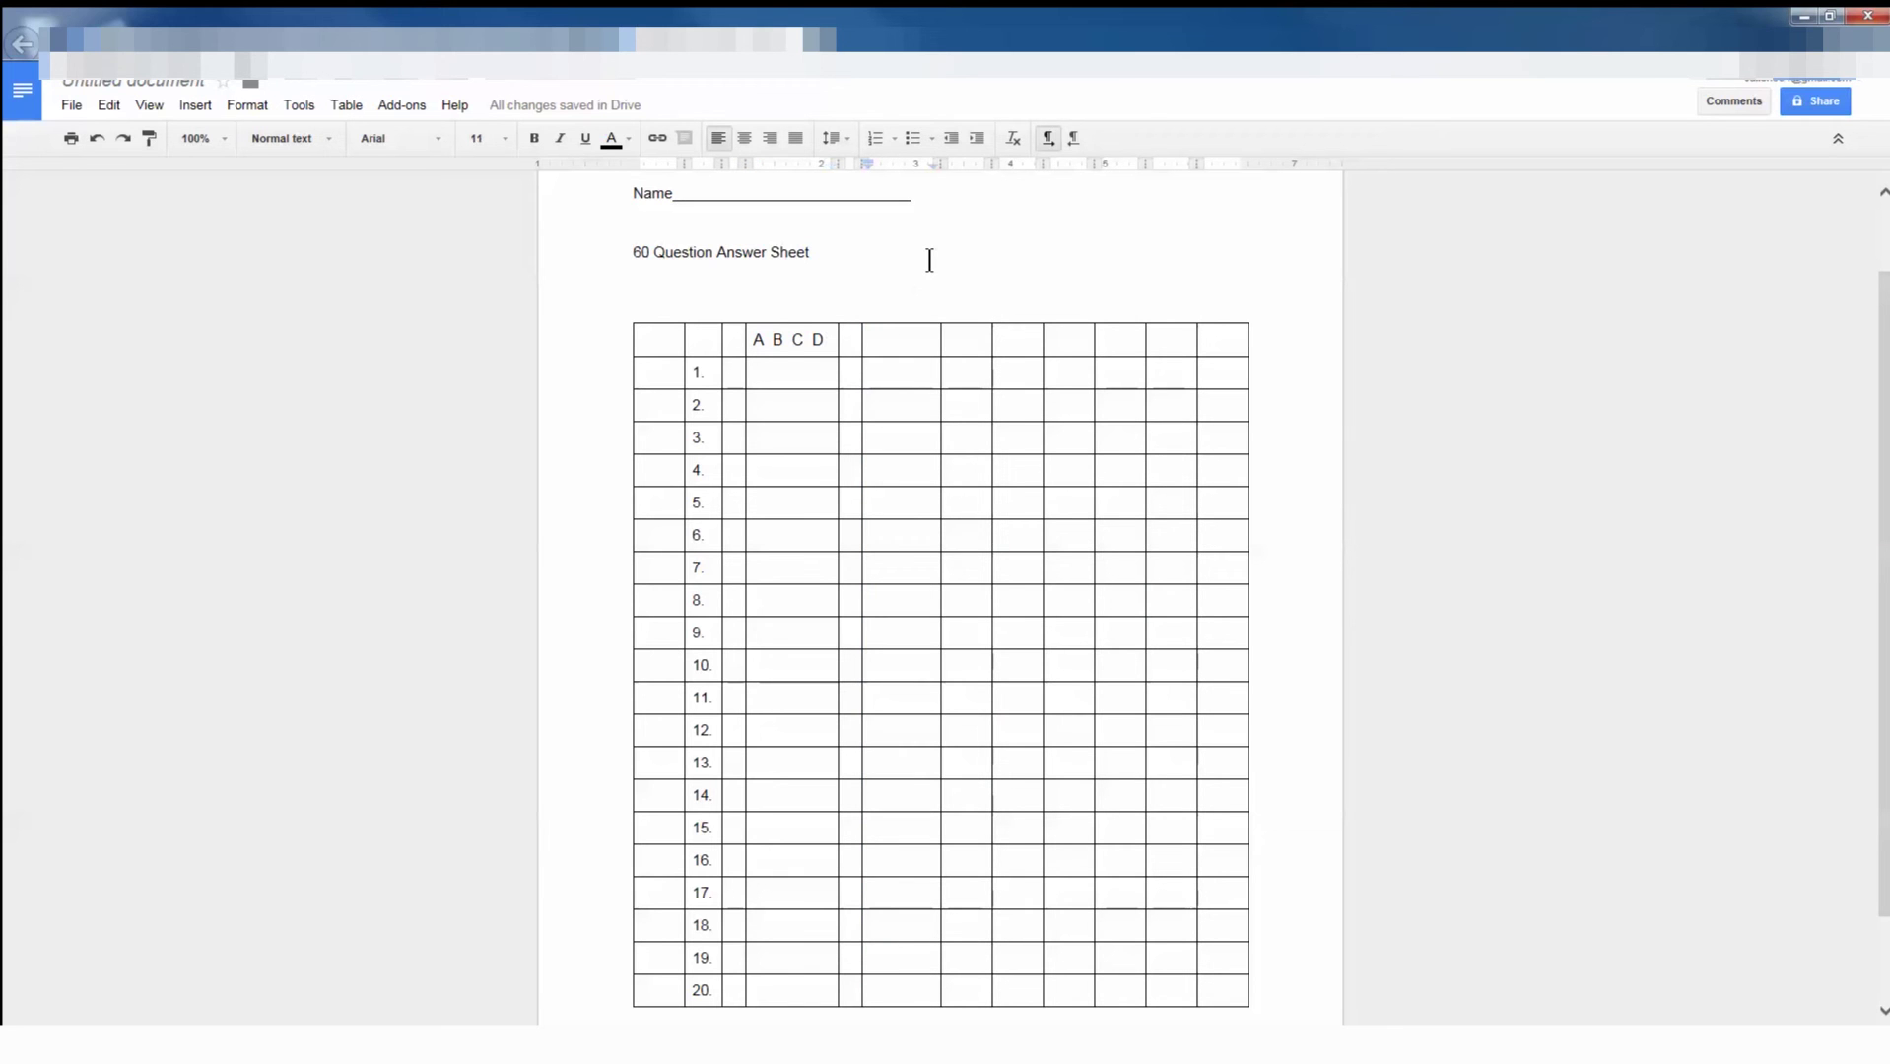
pyautogui.write('21')
pyautogui.write('.')
# Enter question numbers 21. through 40. down the second numbering column
pyautogui.press('Down')
pyautogui.write('22.')
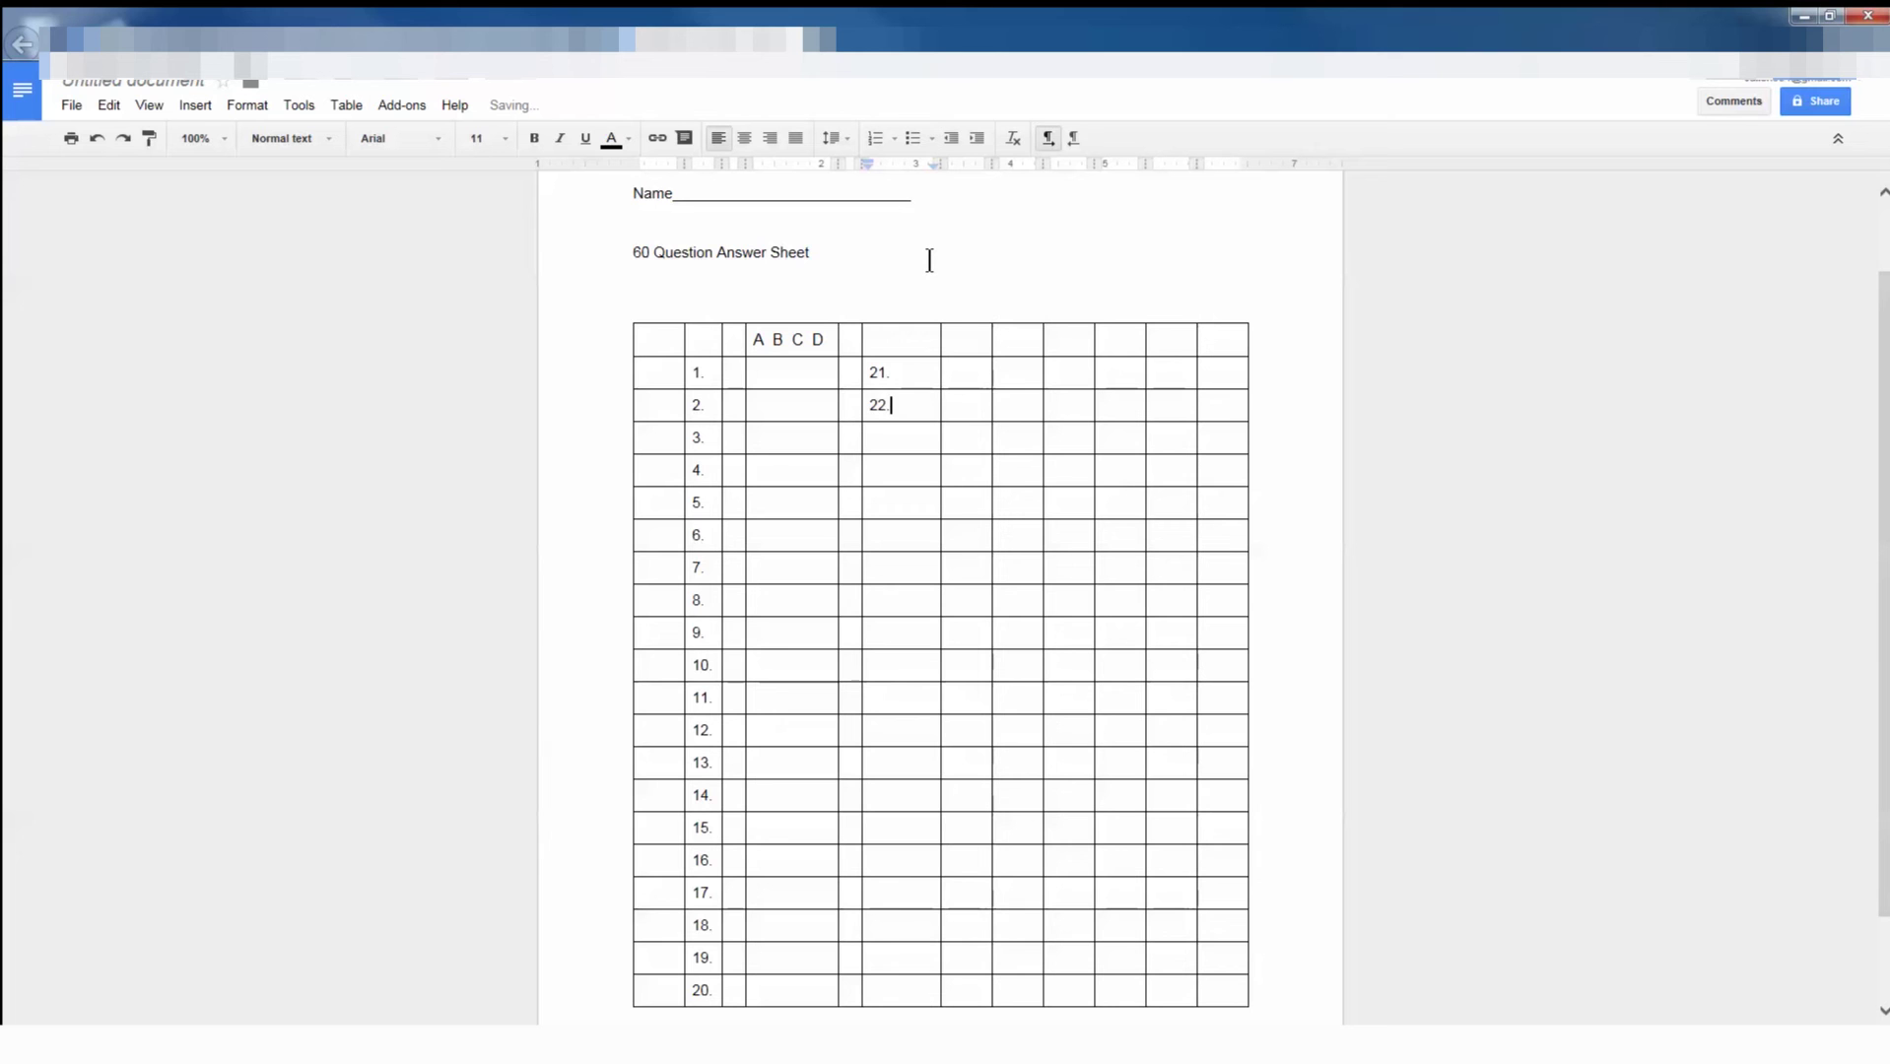
pyautogui.press('Down')
pyautogui.write('23.')
pyautogui.press('Down')
pyautogui.write('24.')
pyautogui.press('Down')
pyautogui.write('25.')
pyautogui.press('Down')
pyautogui.write('2.')
pyautogui.press('Down')
pyautogui.write('2')
pyautogui.write('7.')
pyautogui.press('Down')
pyautogui.write('28')
pyautogui.write('.')
pyautogui.press('Down')
pyautogui.write('30.')
pyautogui.press('Down')
pyautogui.write('3')
pyautogui.write('1.')
pyautogui.press('Down')
pyautogui.write('32.')
pyautogui.press('Down')
pyautogui.write('33.')
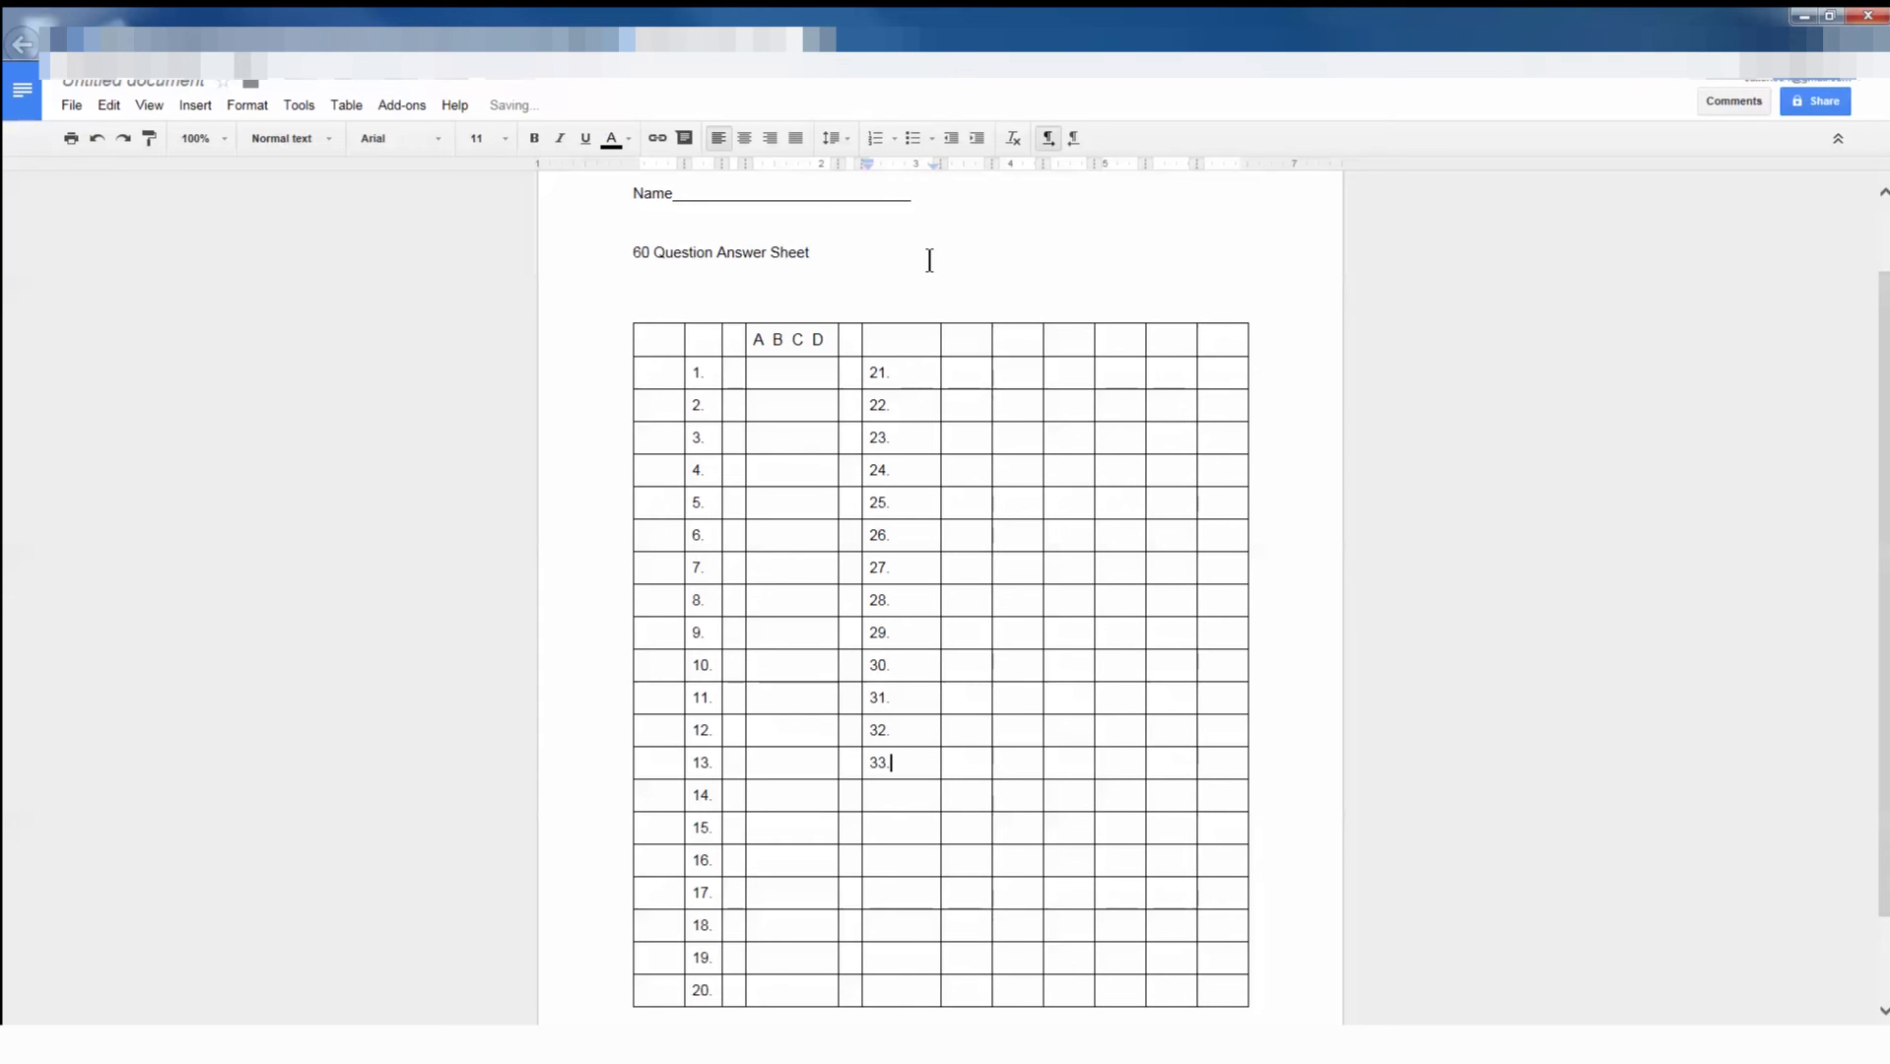
pyautogui.press('Down')
pyautogui.write('34.')
pyautogui.press('Down')
pyautogui.write('35.')
pyautogui.press('Down')
pyautogui.write('3')
pyautogui.write('6..')
pyautogui.press('Down')
pyautogui.write('38')
pyautogui.write('.')
pyautogui.press('Down')
pyautogui.write('3')
pyautogui.press('Down')
pyautogui.write('40.')
# Narrow the column holding numbers 21–40 and copy the first 'A B C D' header
pyautogui.moveTo(941, 331); pyautogui.dragTo(899, 334)
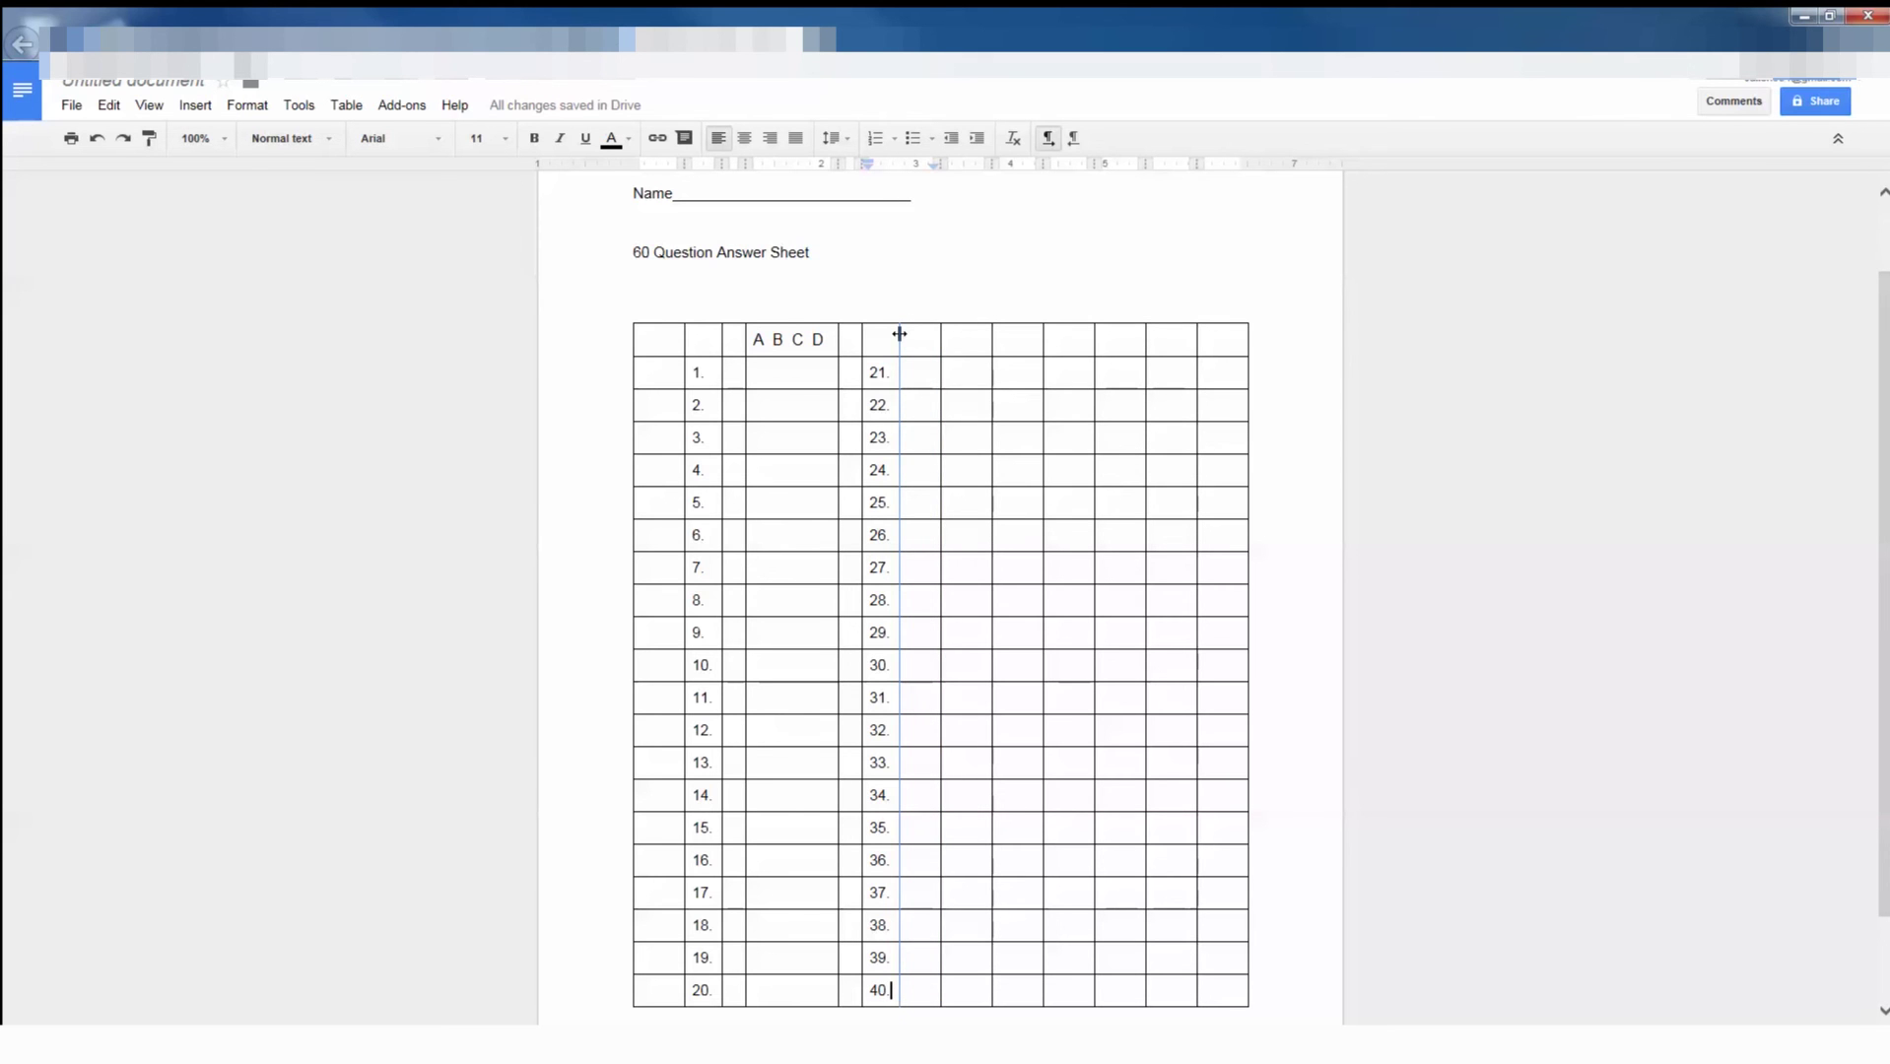
pyautogui.moveTo(900, 334); pyautogui.dragTo(758, 341)
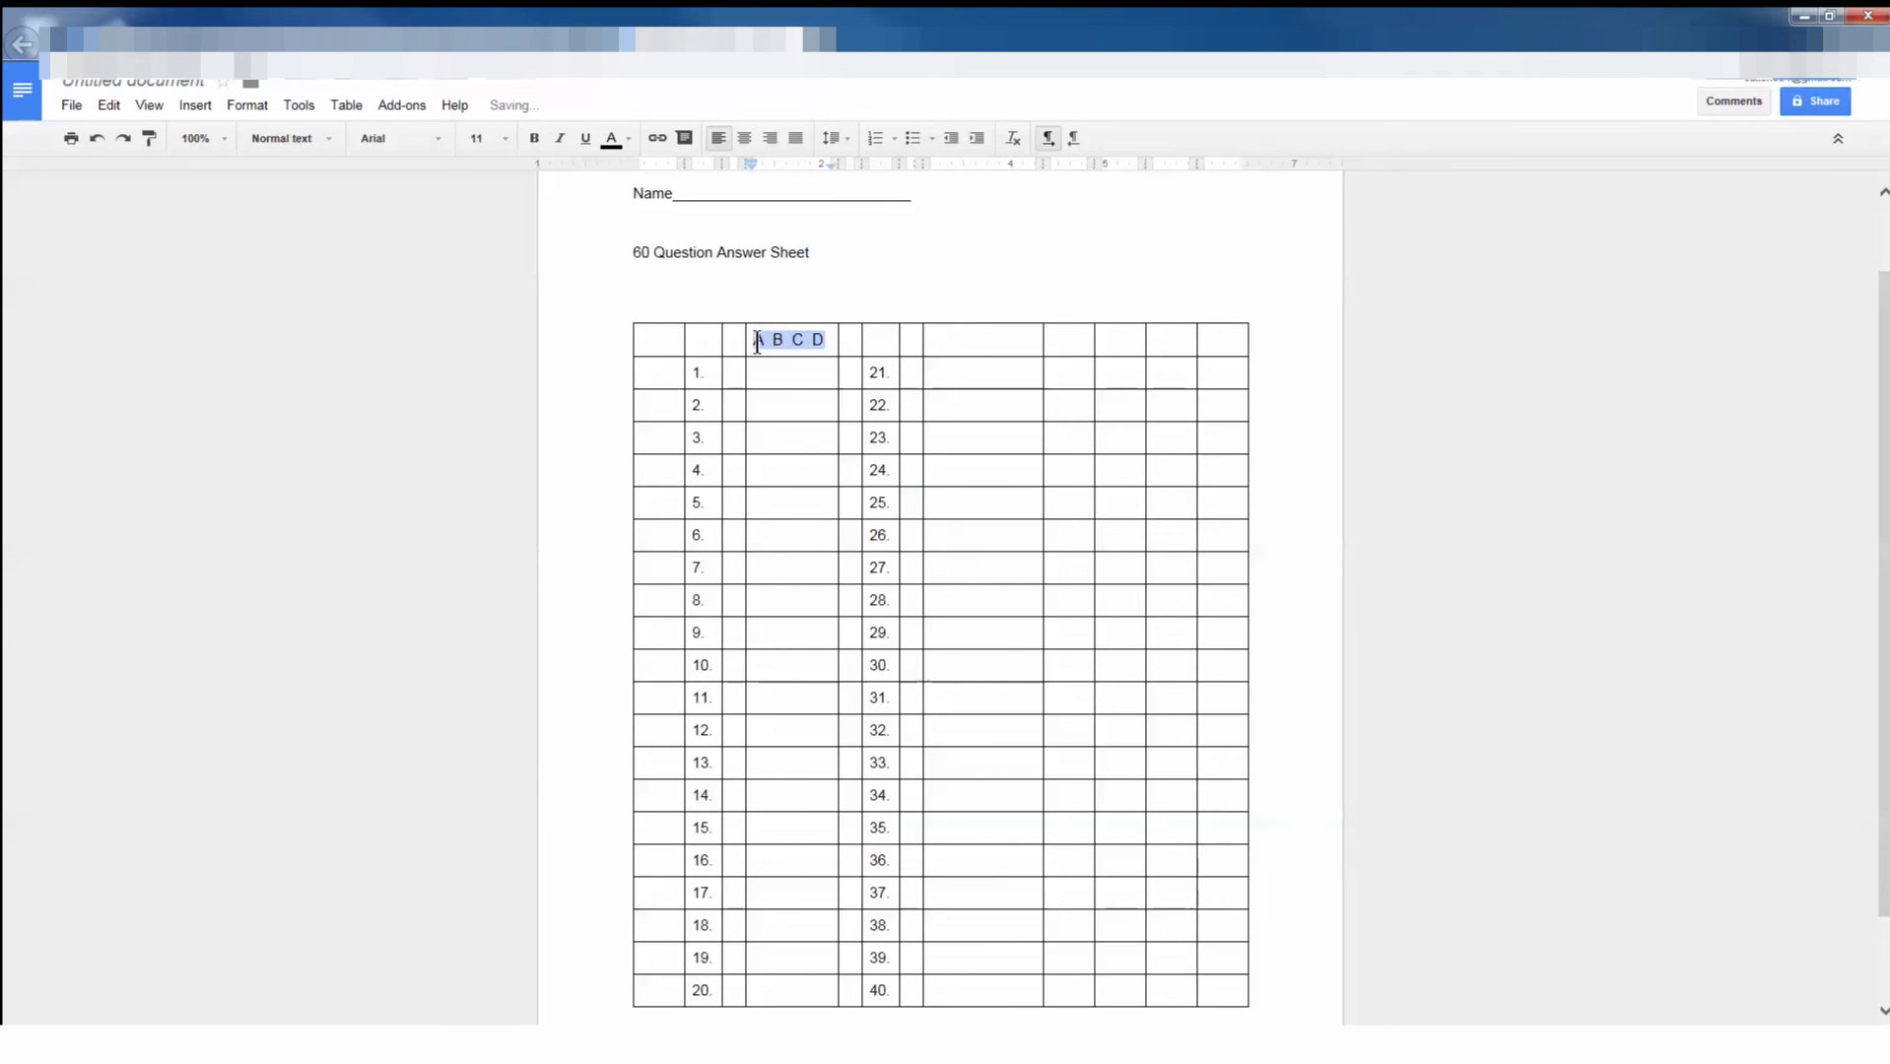
pyautogui.rightClick(771, 341)
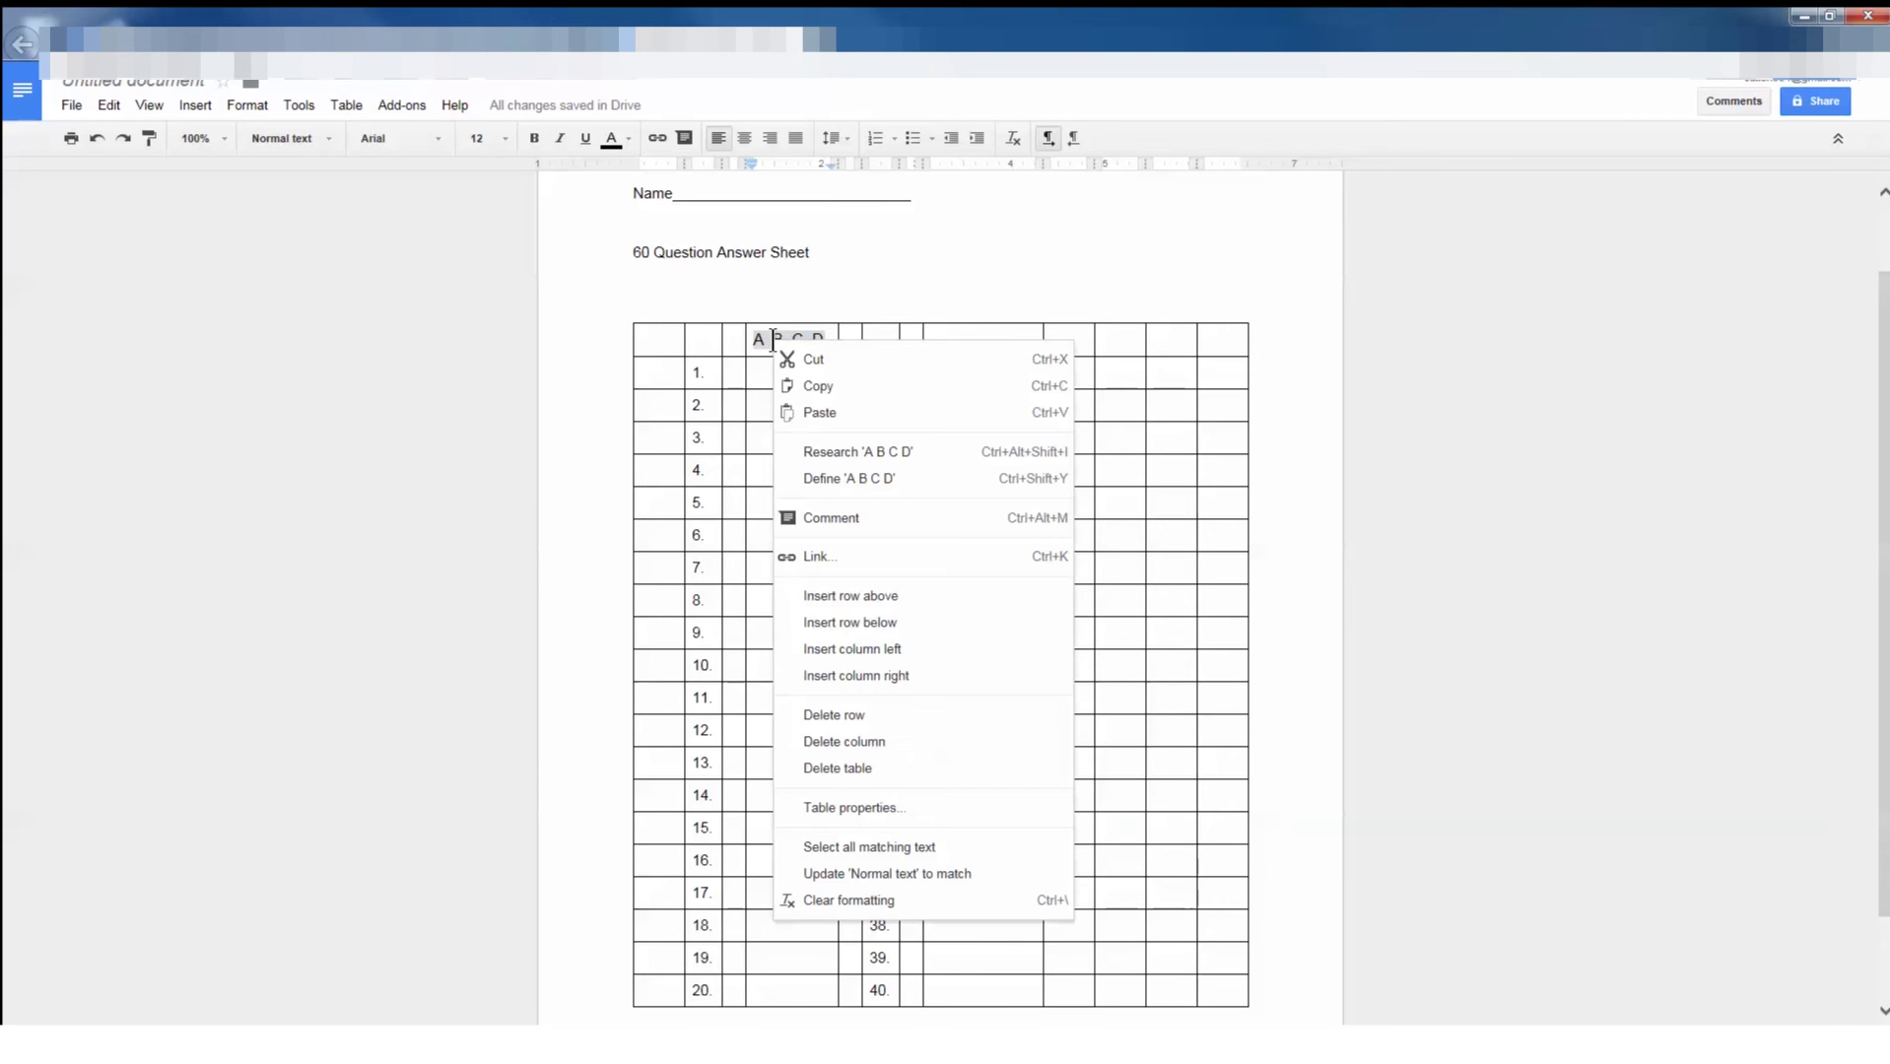
pyautogui.click(850, 390)
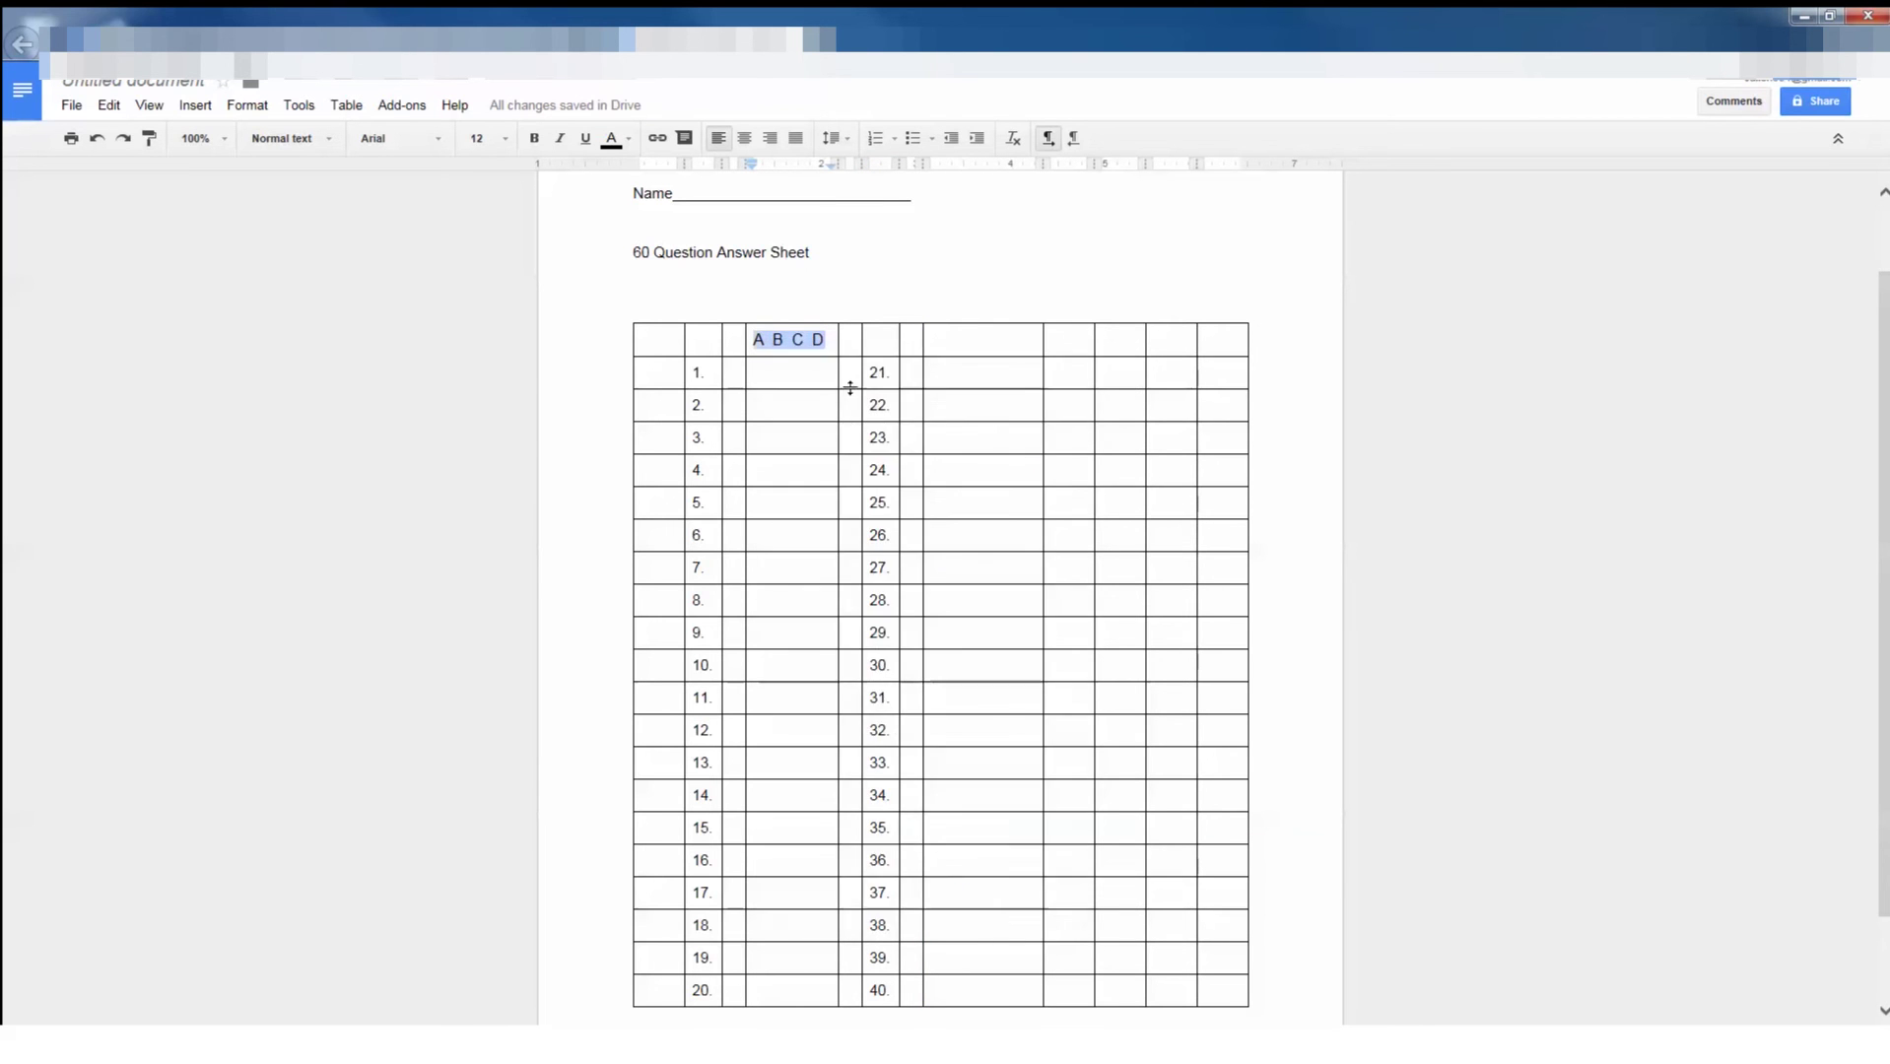
# Paste 'A B C D' into the second answer column's header and narrow that column
pyautogui.click(948, 340)
pyautogui.rightClick(952, 340)
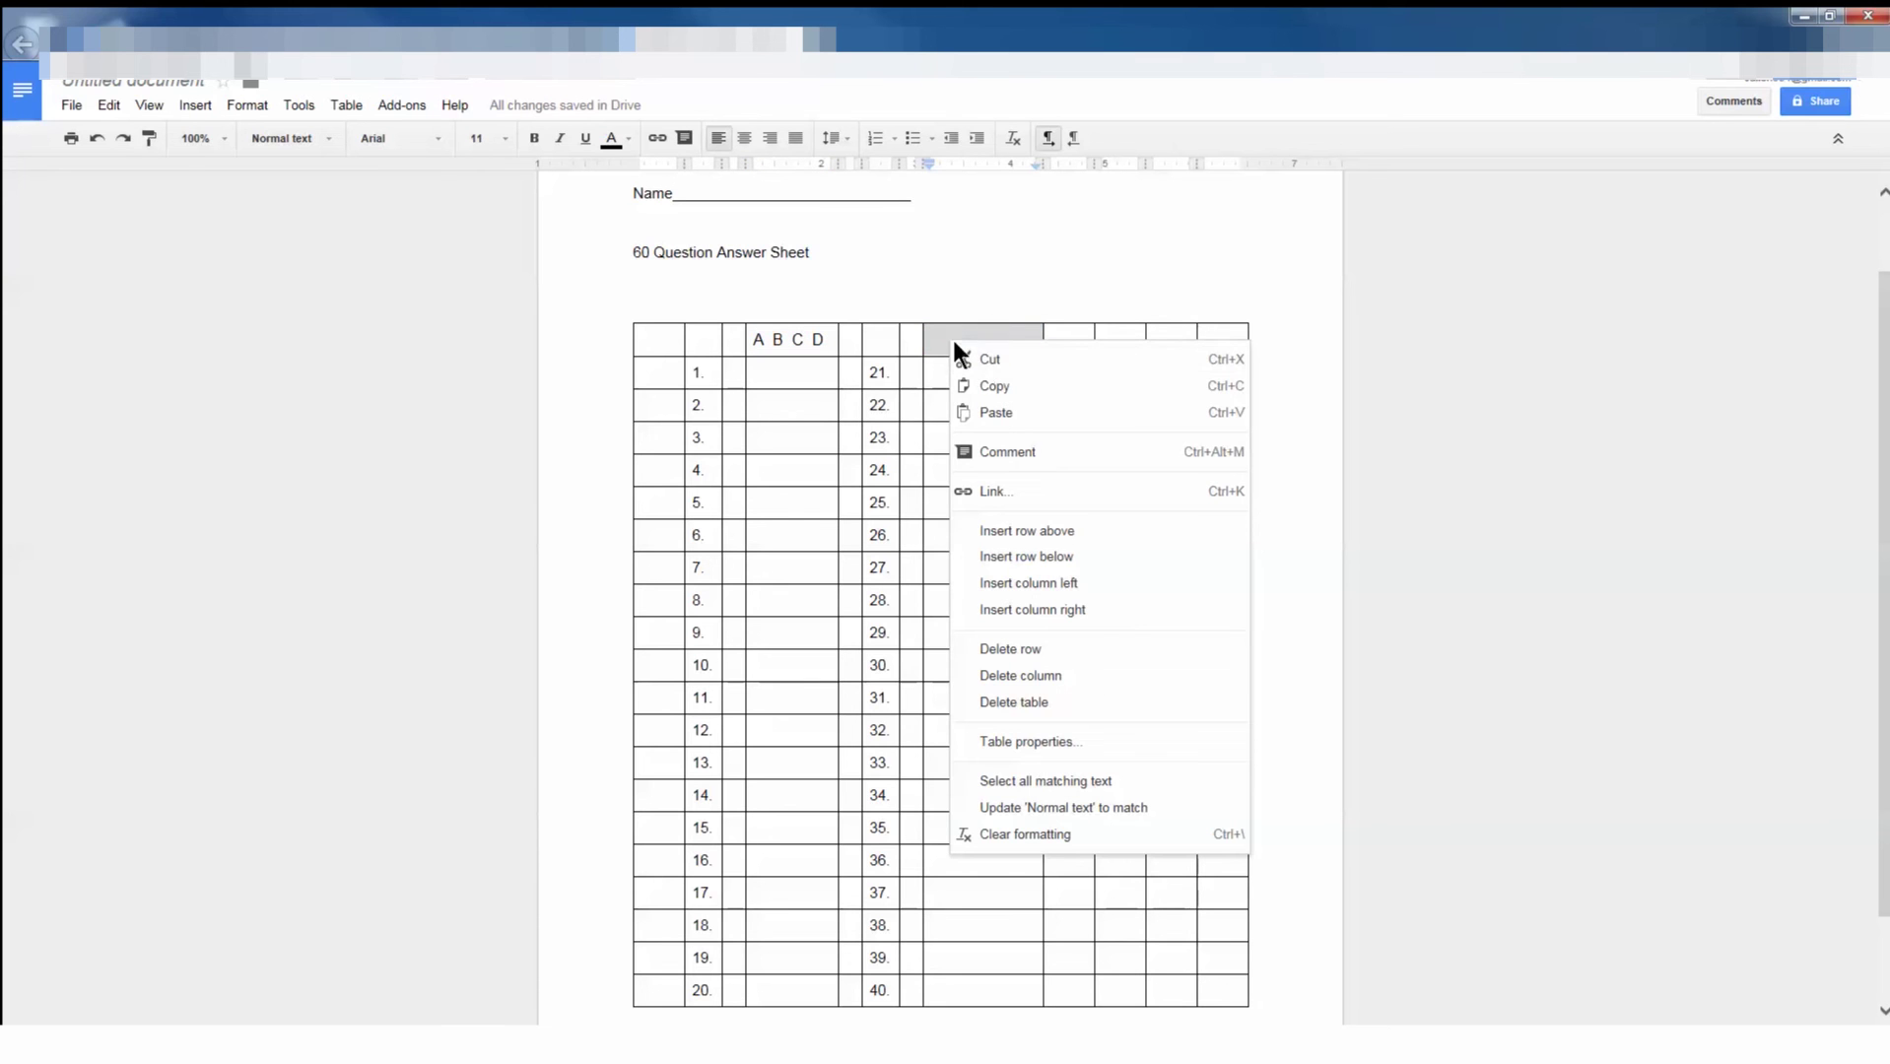
pyautogui.click(1028, 425)
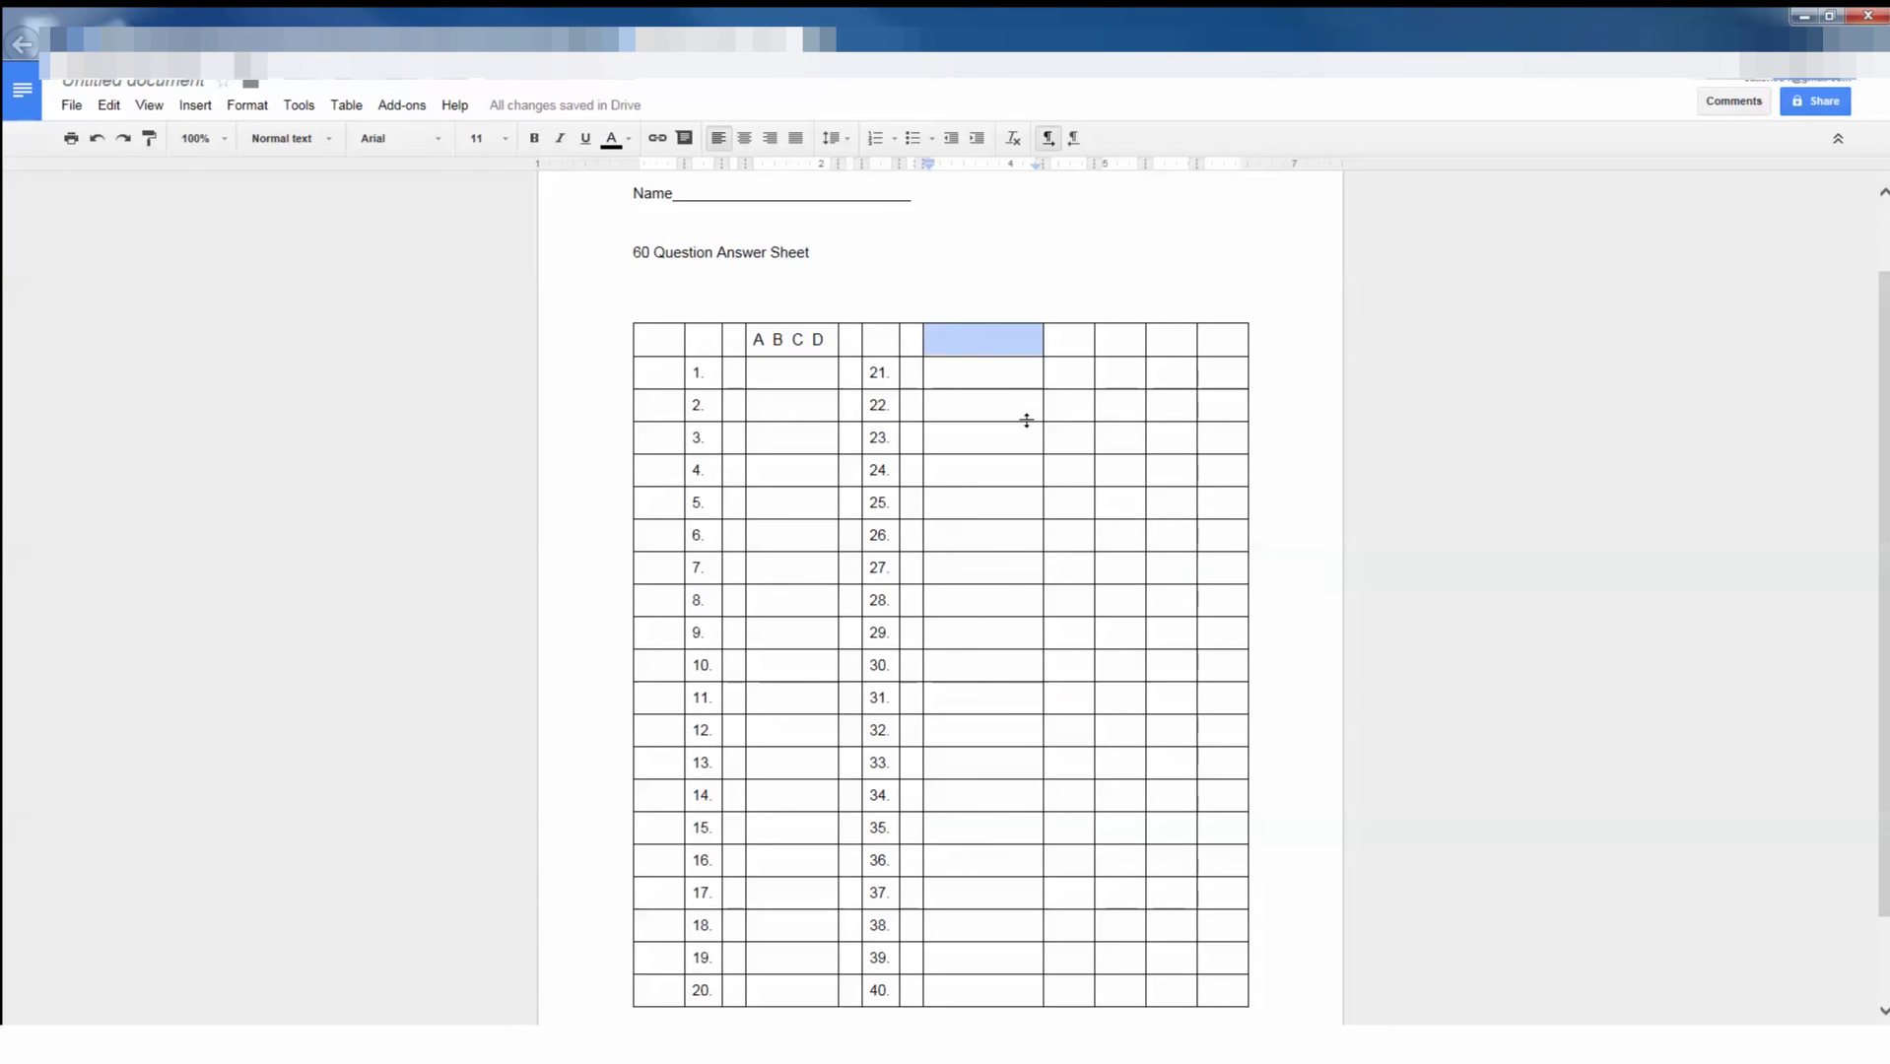
pyautogui.click(1019, 378)
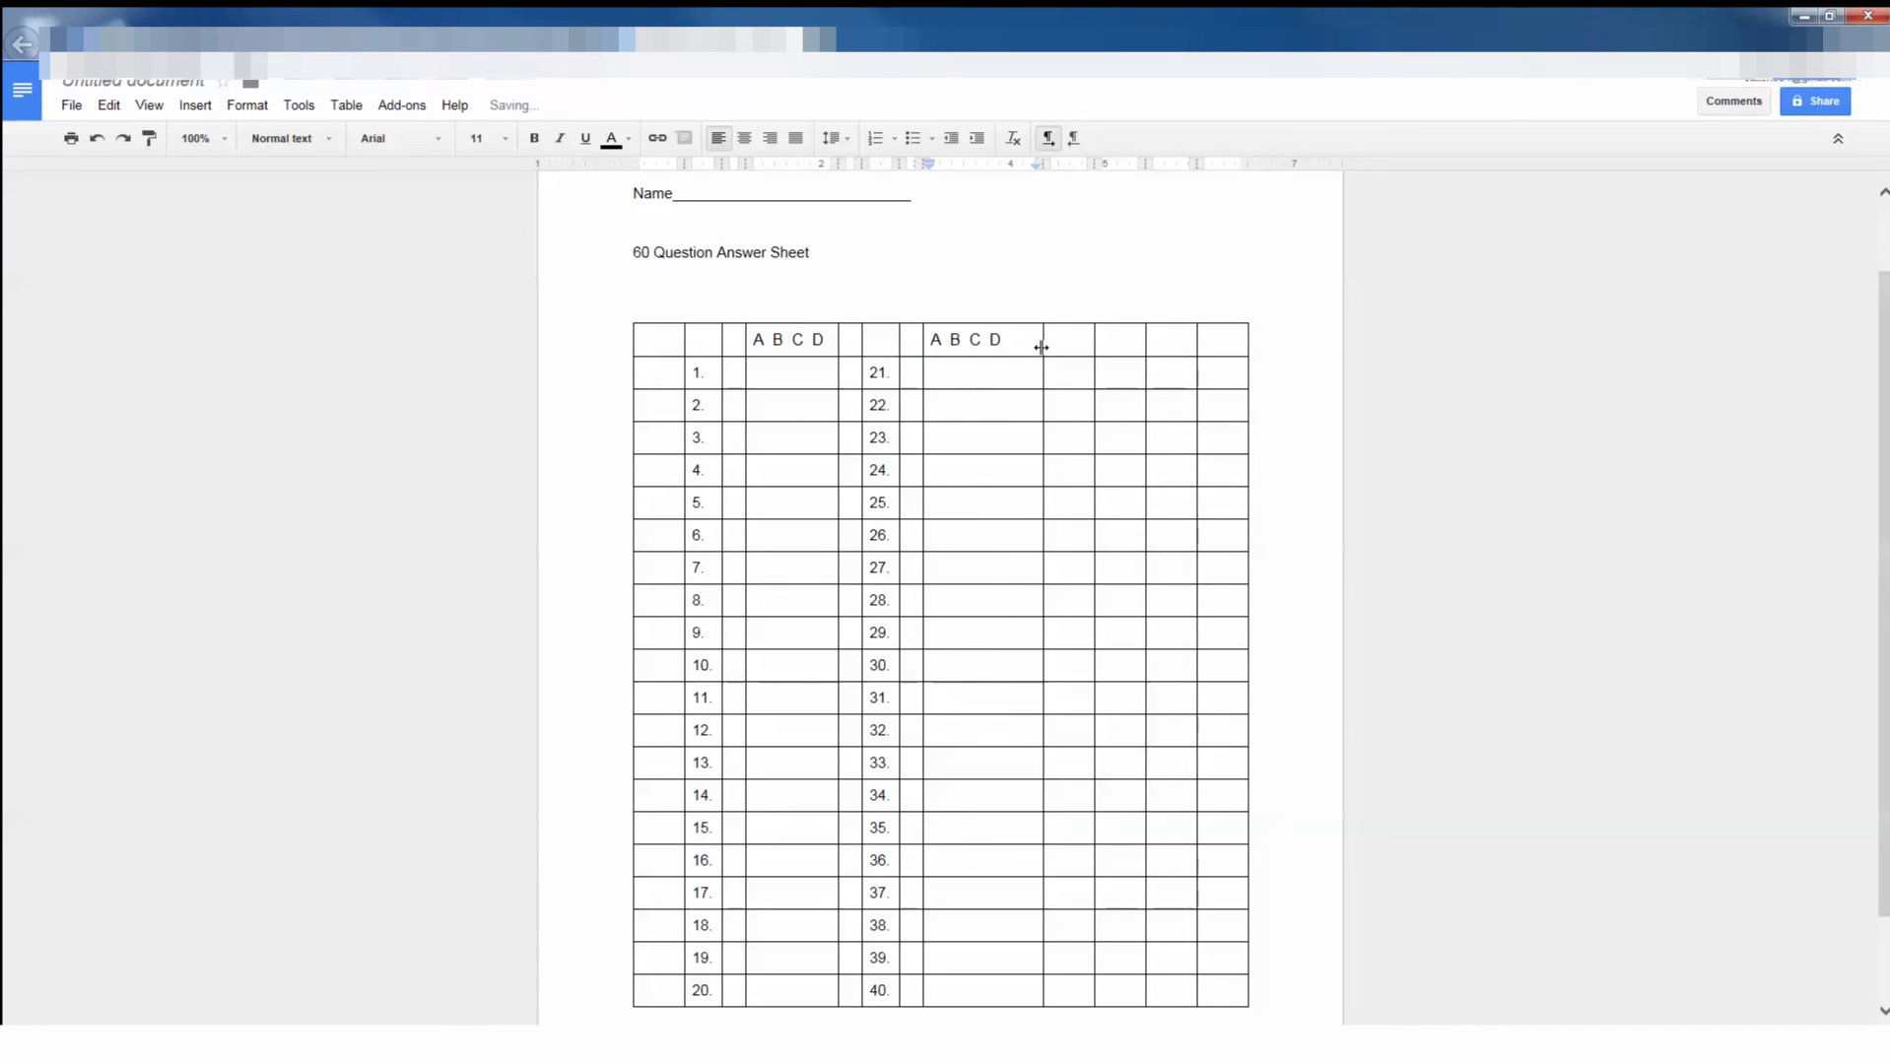
pyautogui.moveTo(1042, 340); pyautogui.dragTo(1013, 345)
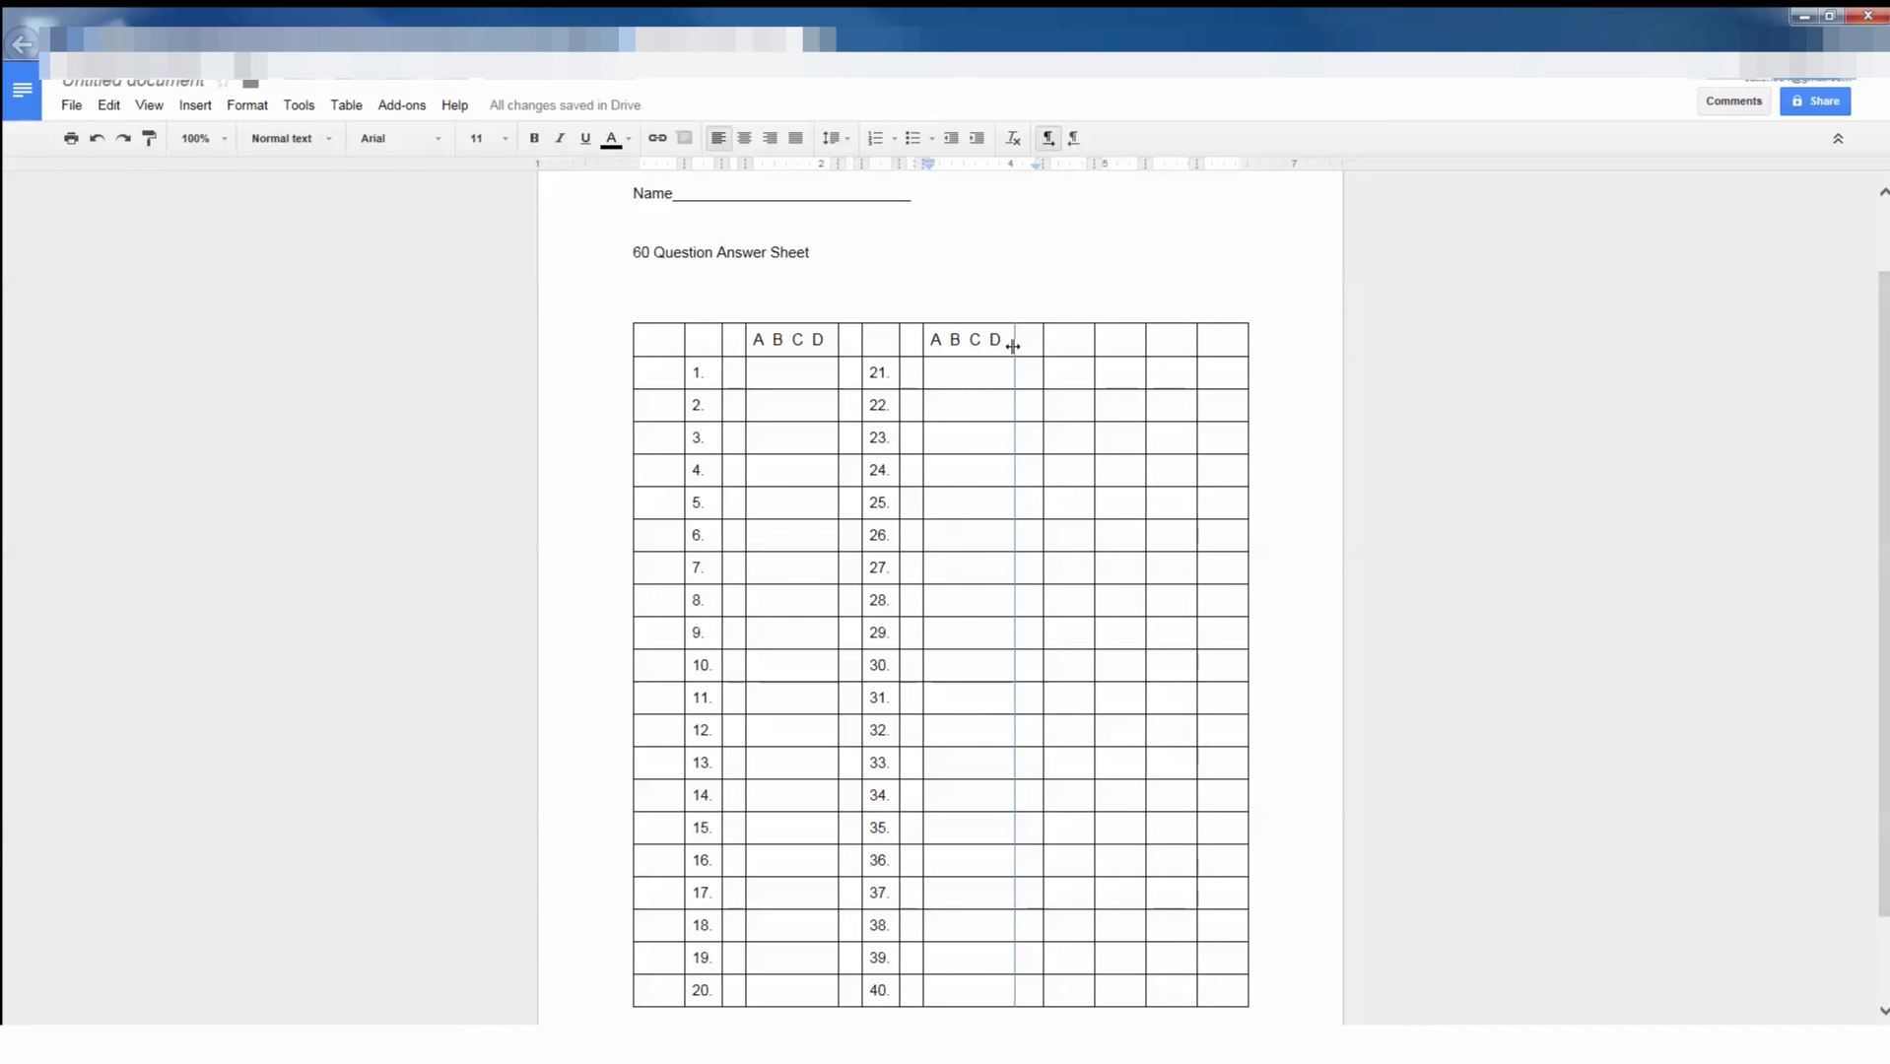
pyautogui.moveTo(1013, 344)
pyautogui.mouseDown()
pyautogui.moveTo(1061, 343)
pyautogui.moveTo(1022, 343)
pyautogui.mouseUp()
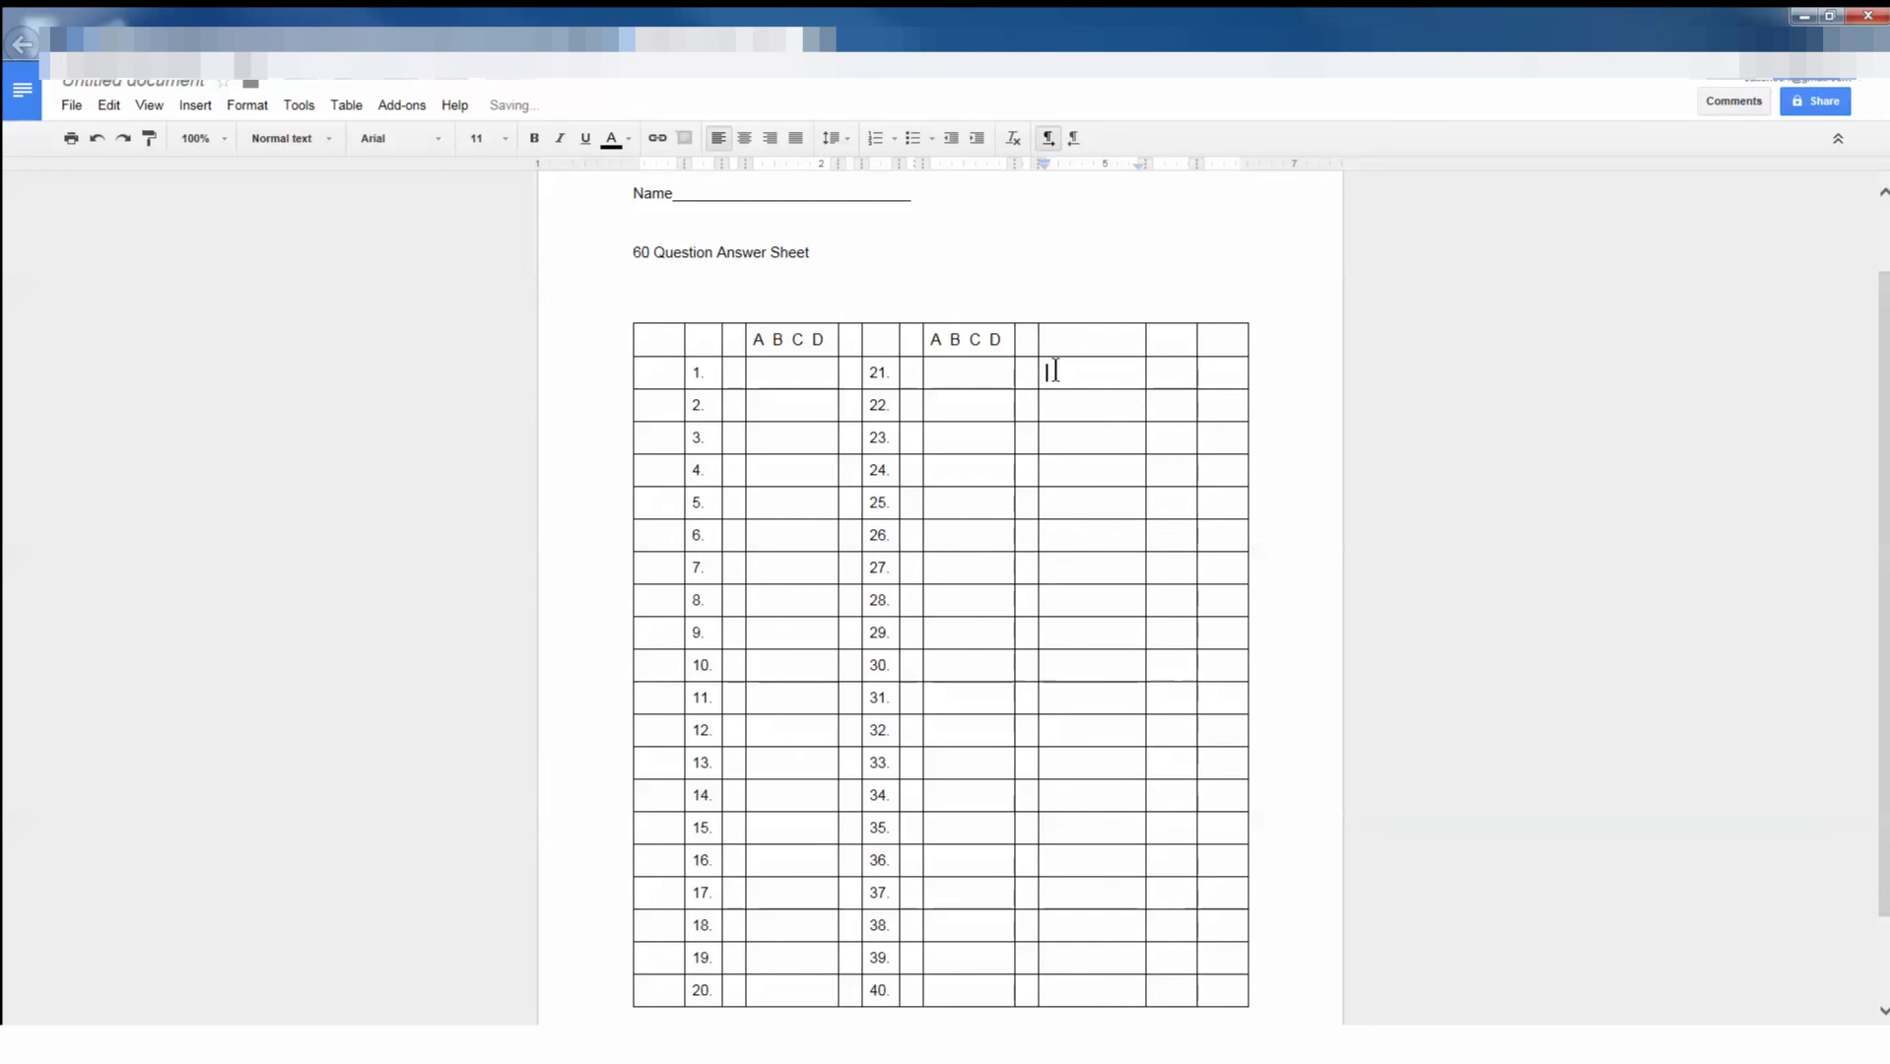
pyautogui.write('4')
pyautogui.write('1.')
# Start numbering the third number column from 41., one number per row
pyautogui.press('Down')
pyautogui.write('42.')
pyautogui.press('Down')
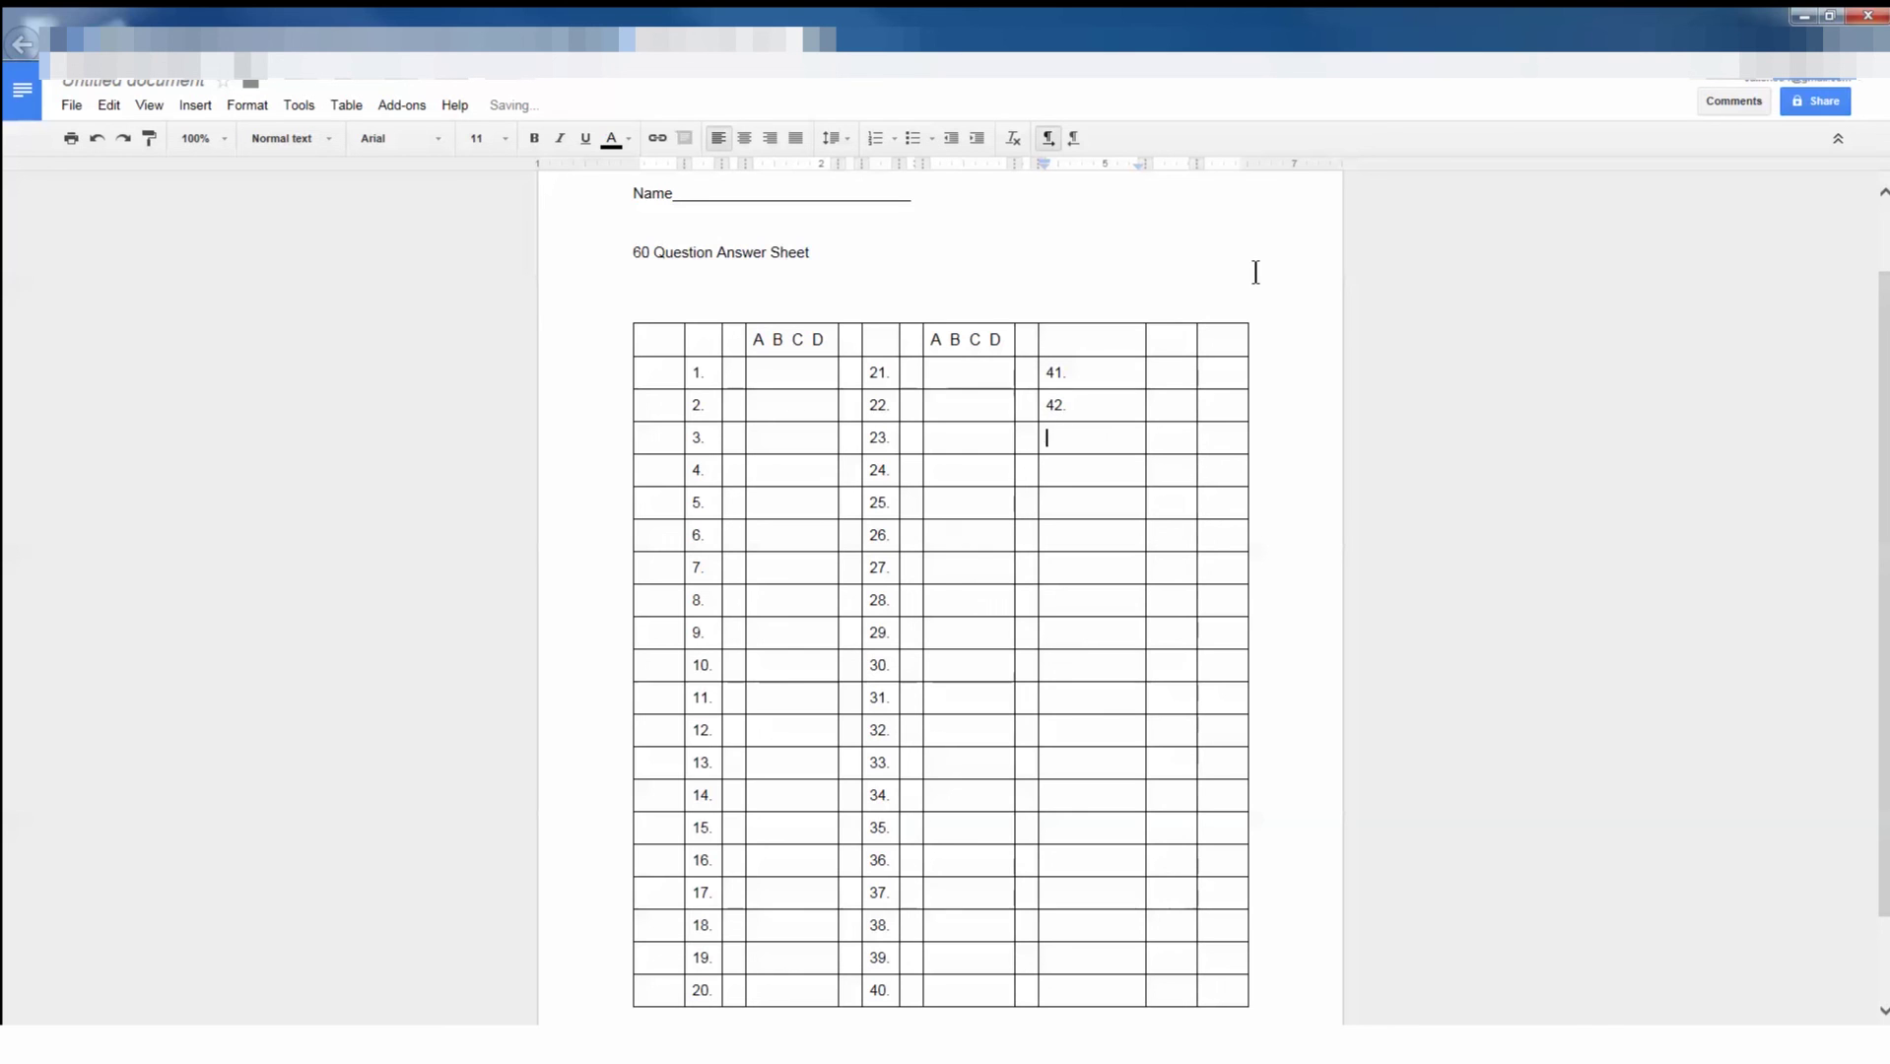
pyautogui.write('43')
pyautogui.press('.')
pyautogui.press('Down')
pyautogui.write('44')
pyautogui.press('.')
pyautogui.press('Down')
pyautogui.write('45')
pyautogui.press('.')
pyautogui.press('Down')
pyautogui.write('46')
pyautogui.press('.')
pyautogui.press('Down')
pyautogui.write('47')
pyautogui.press('.')
pyautogui.press('Down')
pyautogui.write('48')
pyautogui.press('.')
pyautogui.press('Down')
pyautogui.write('49.')
# Continue the third column's question numbers down to 60
pyautogui.press('Down')
pyautogui.write('50.')
pyautogui.press('Down')
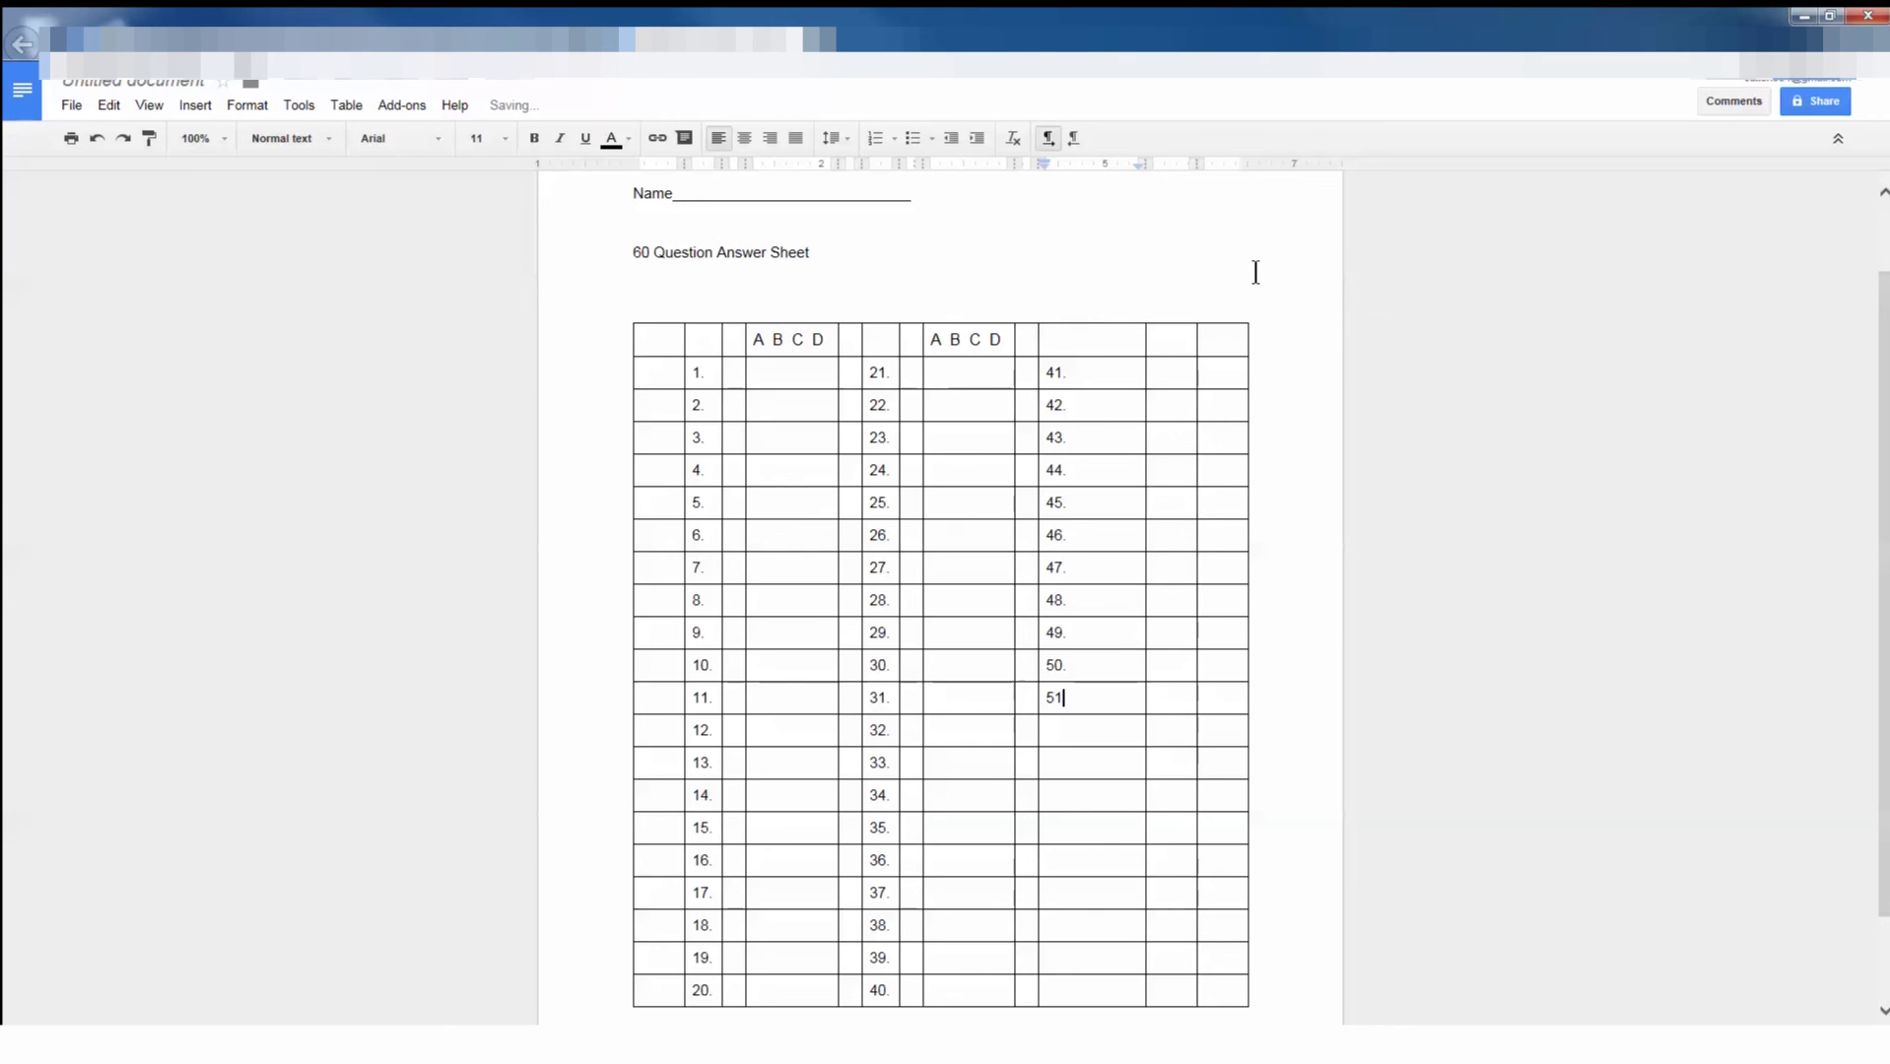
pyautogui.write('.')
pyautogui.press('Down')
pyautogui.write('52.')
pyautogui.write('53.')
pyautogui.press('Down')
pyautogui.write('54')
pyautogui.write('55.')
pyautogui.press('Down')
pyautogui.write('56.')
pyautogui.press('Down')
pyautogui.write('57')
pyautogui.write('58.')
pyautogui.press('Down')
pyautogui.write('59.')
pyautogui.press('Down')
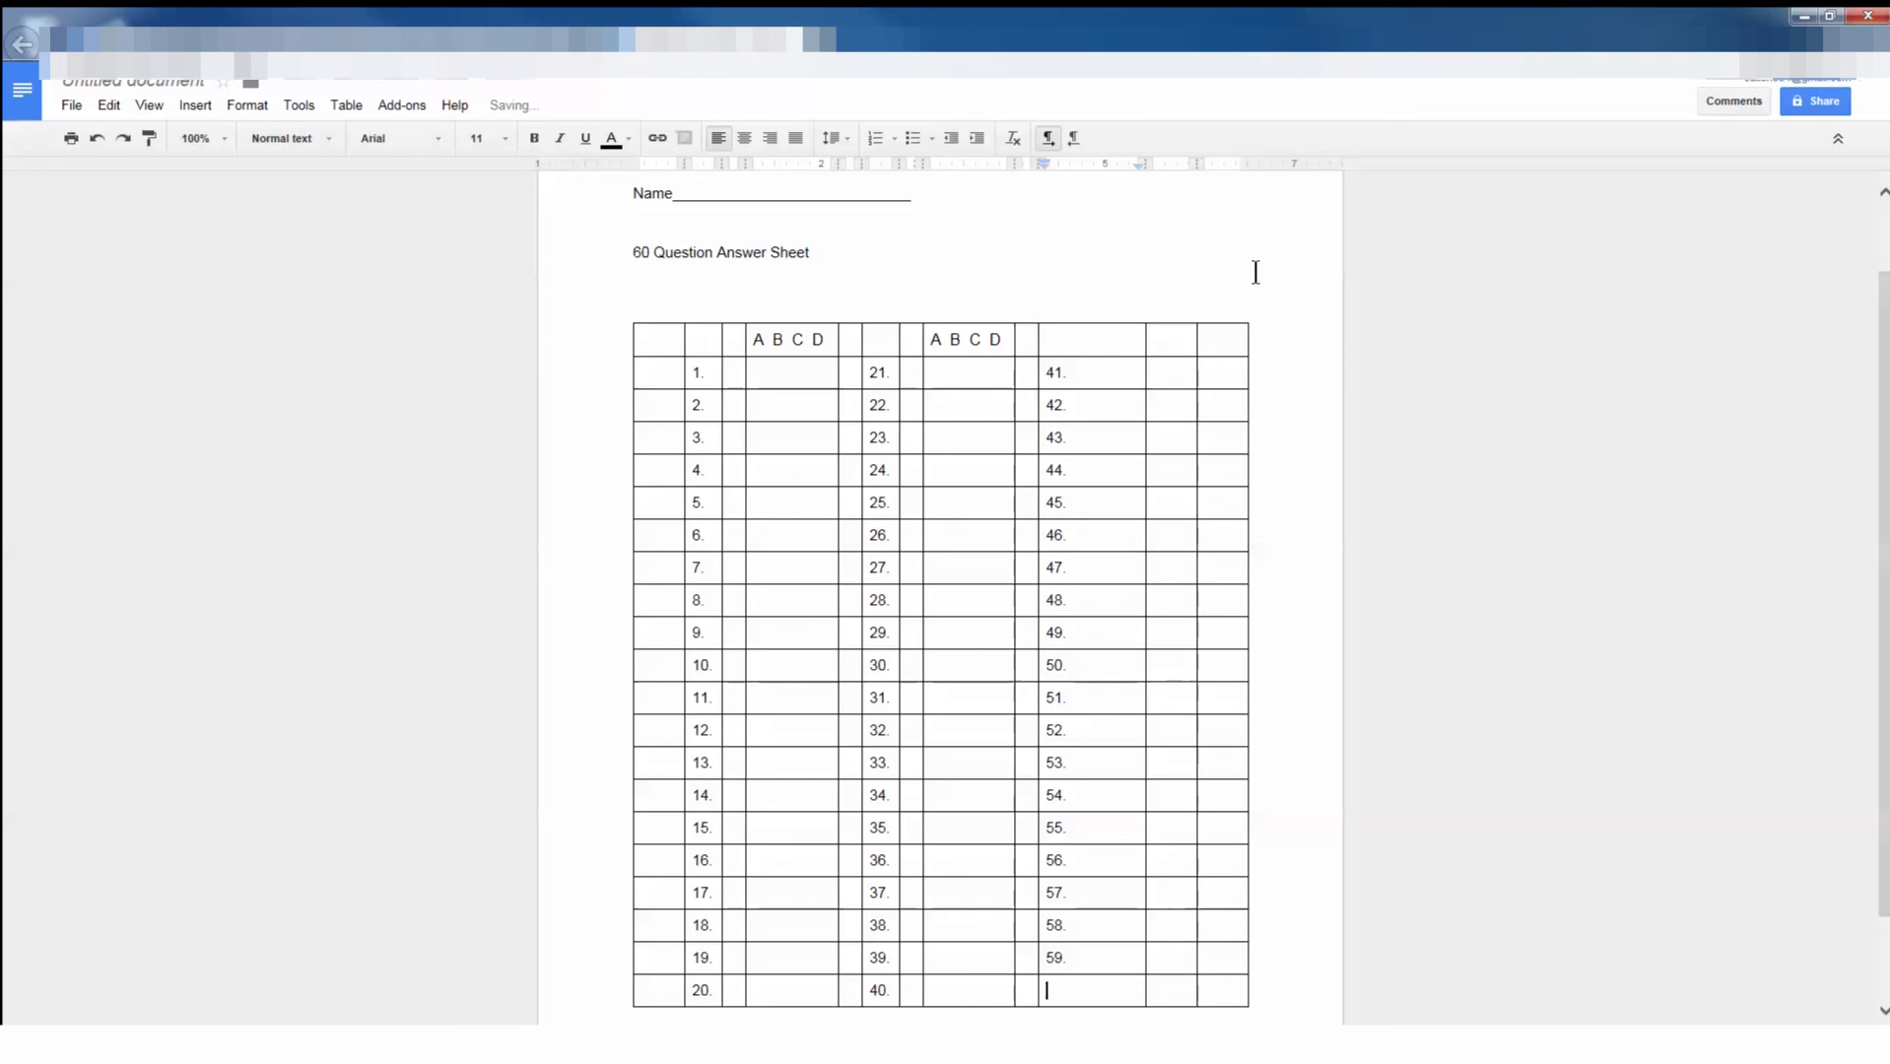
pyautogui.write('60.')
# Narrow the 41–60 columns, paste 'A B C D' top-right, and pull in the table's edge
pyautogui.moveTo(1137, 329); pyautogui.dragTo(1076, 335)
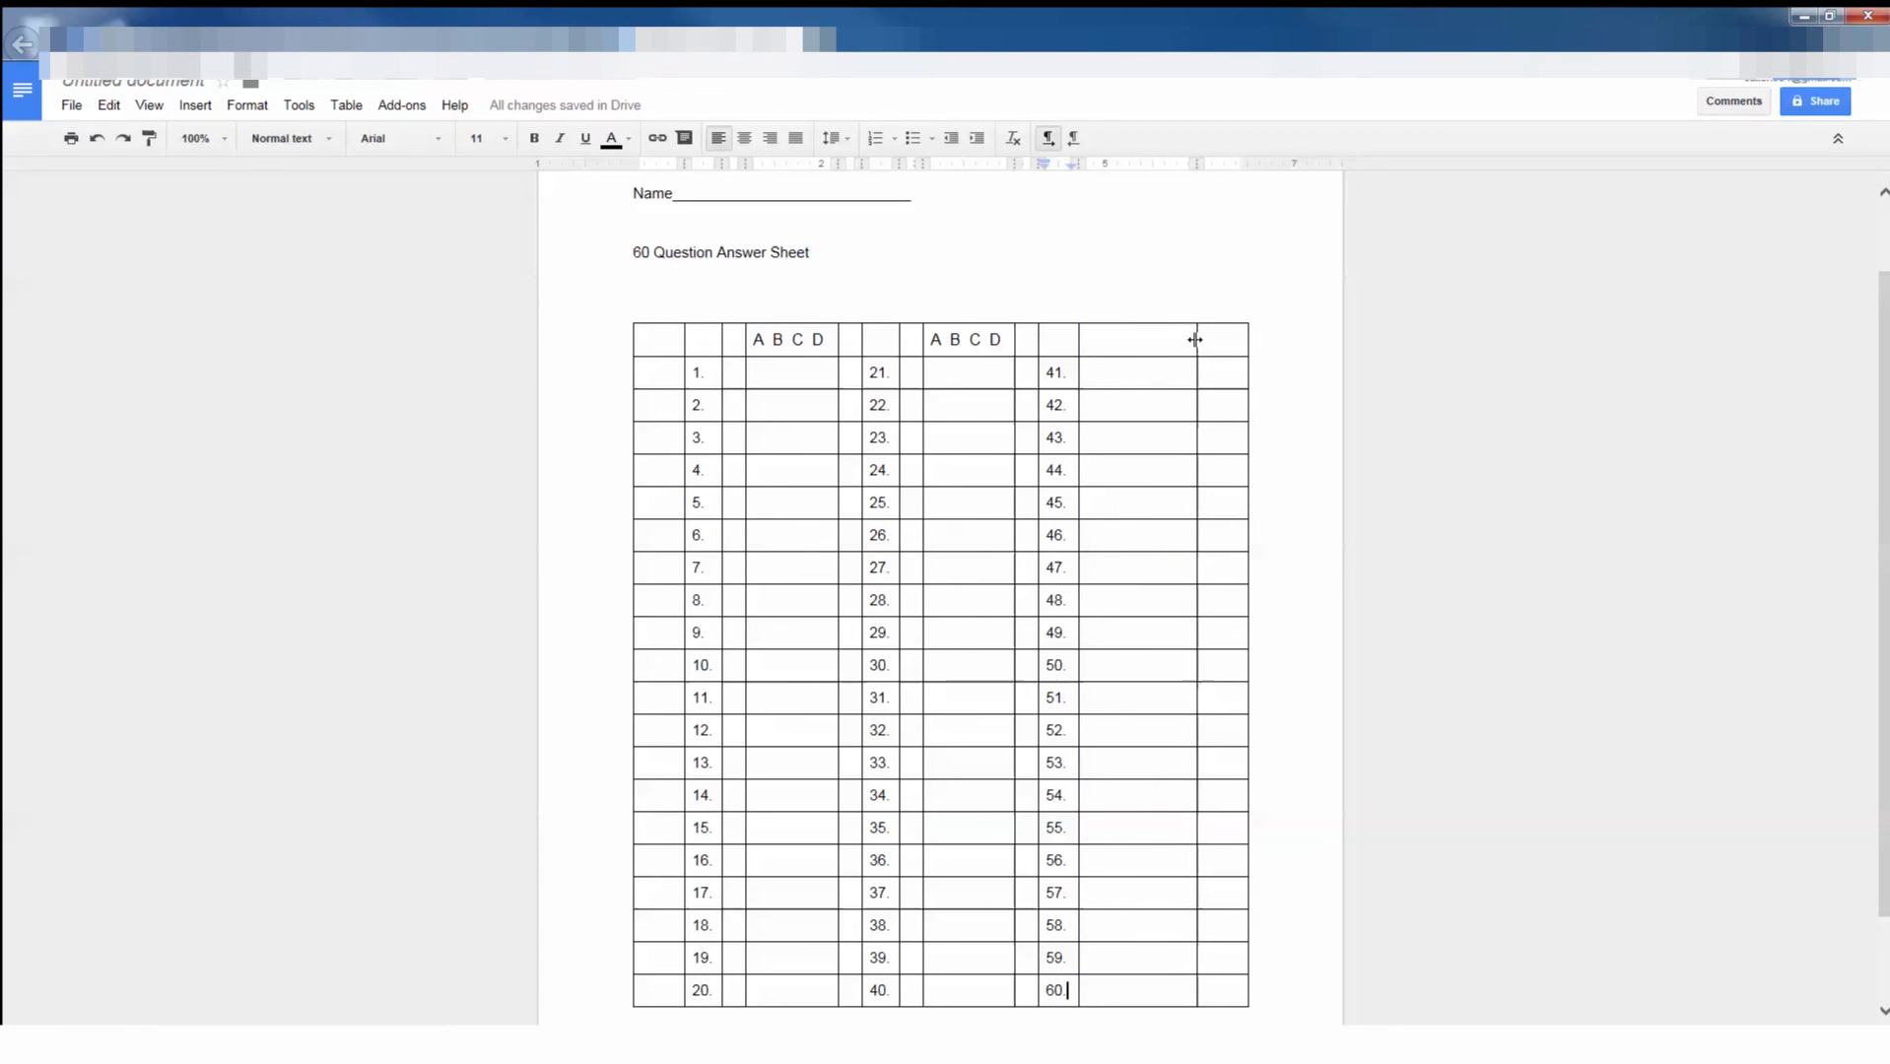
pyautogui.moveTo(1194, 339); pyautogui.dragTo(1087, 340)
pyautogui.click(1122, 340)
pyautogui.rightClick(1122, 340)
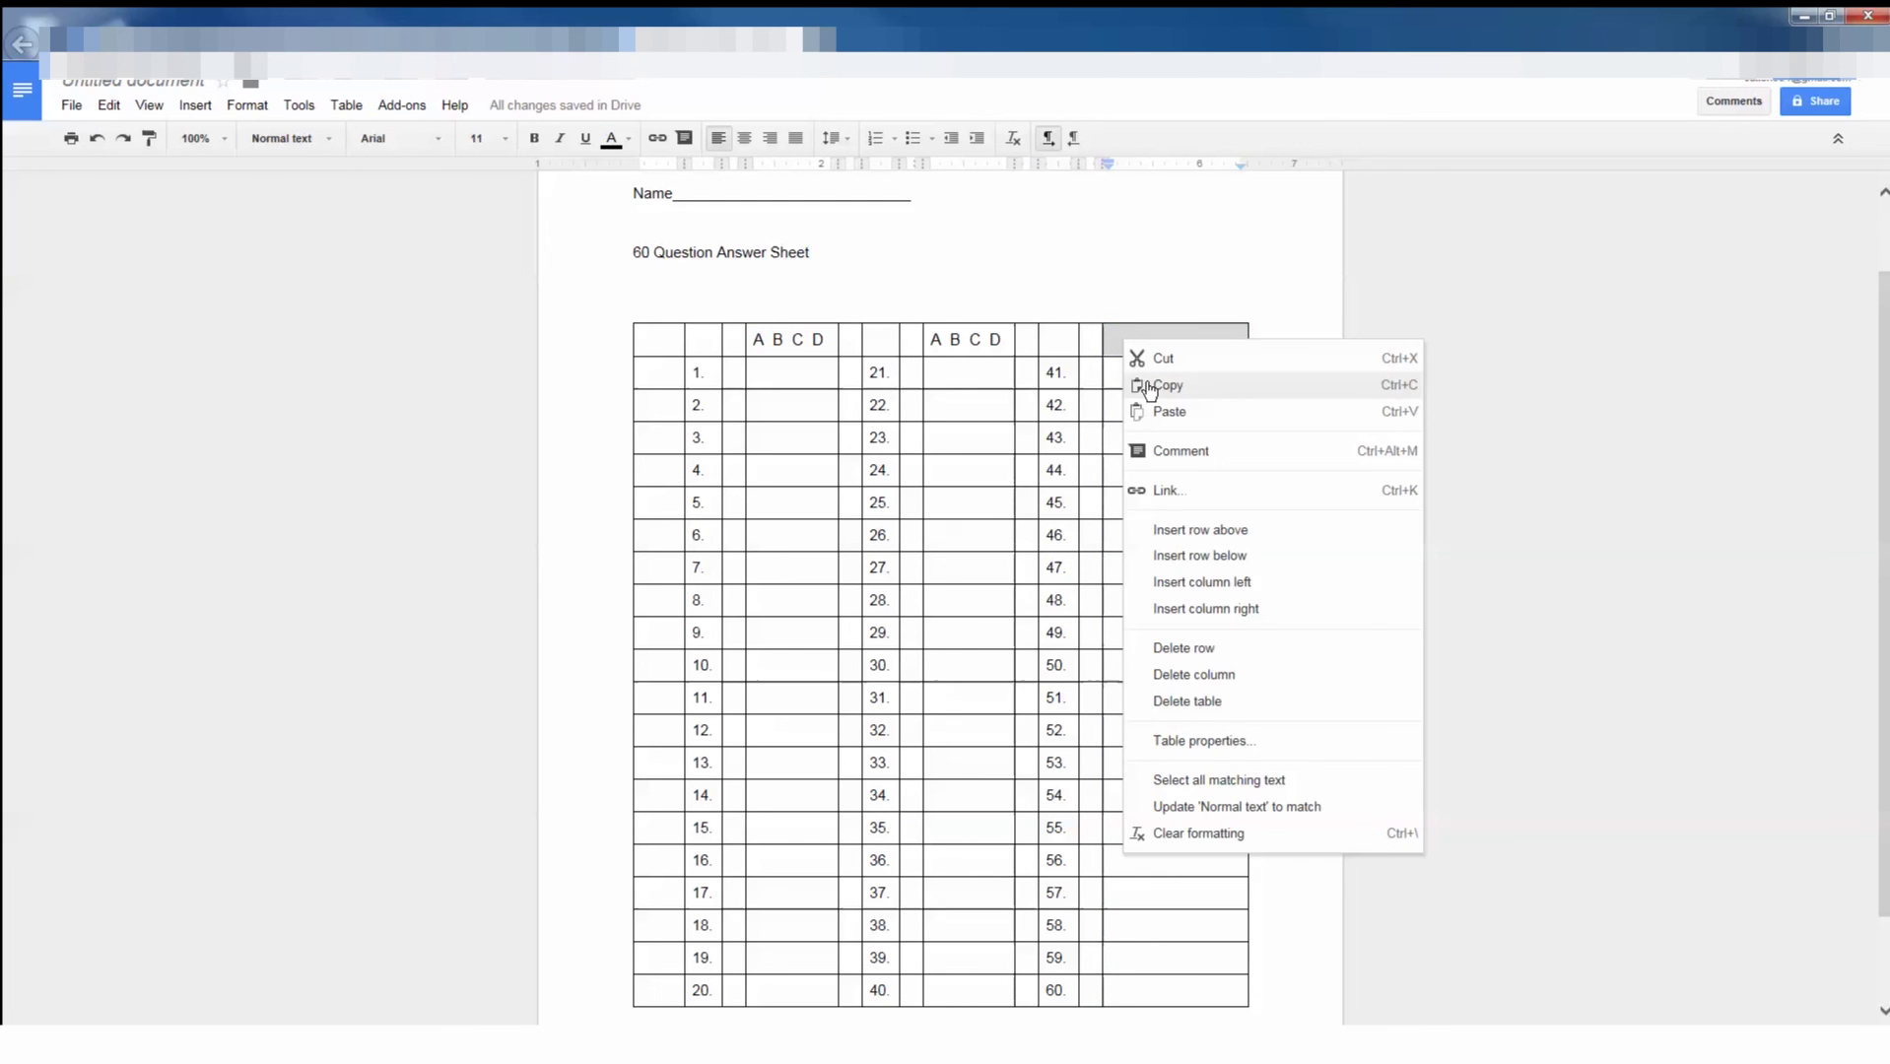
pyautogui.click(1167, 411)
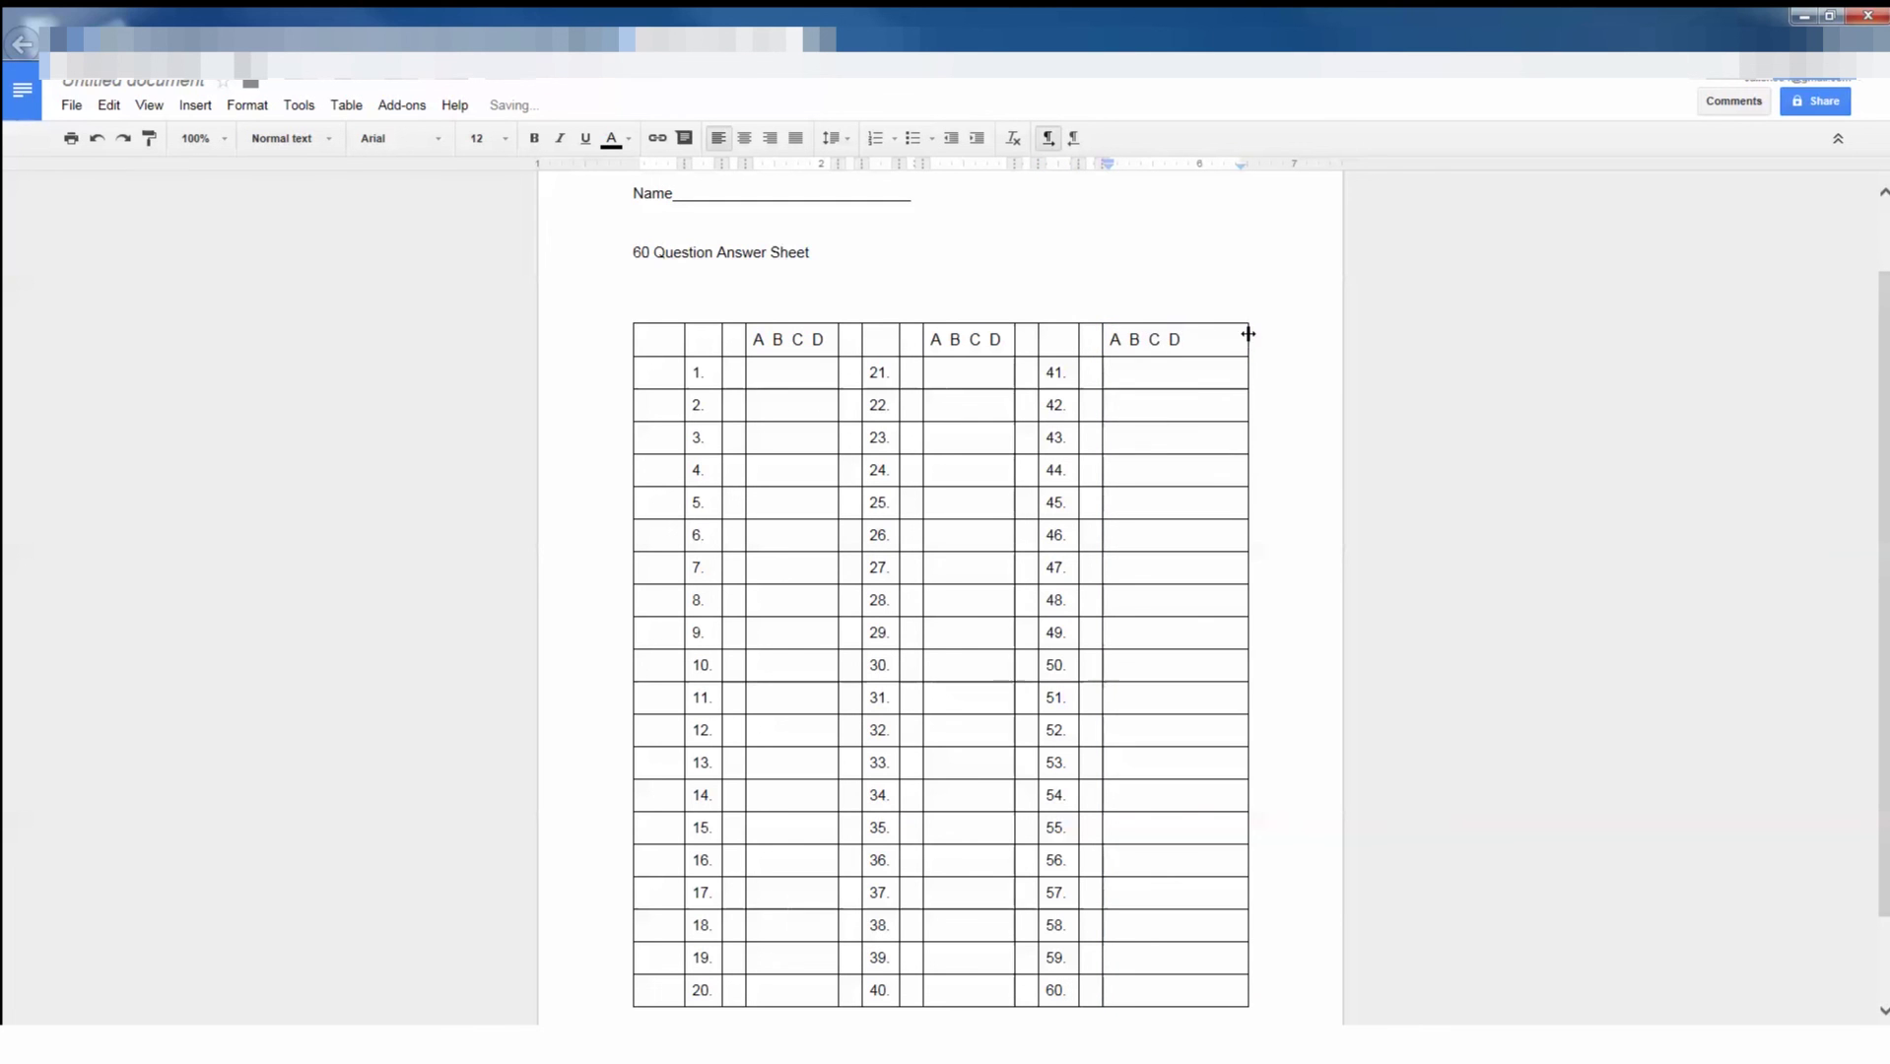
pyautogui.moveTo(1247, 337); pyautogui.dragTo(1195, 341)
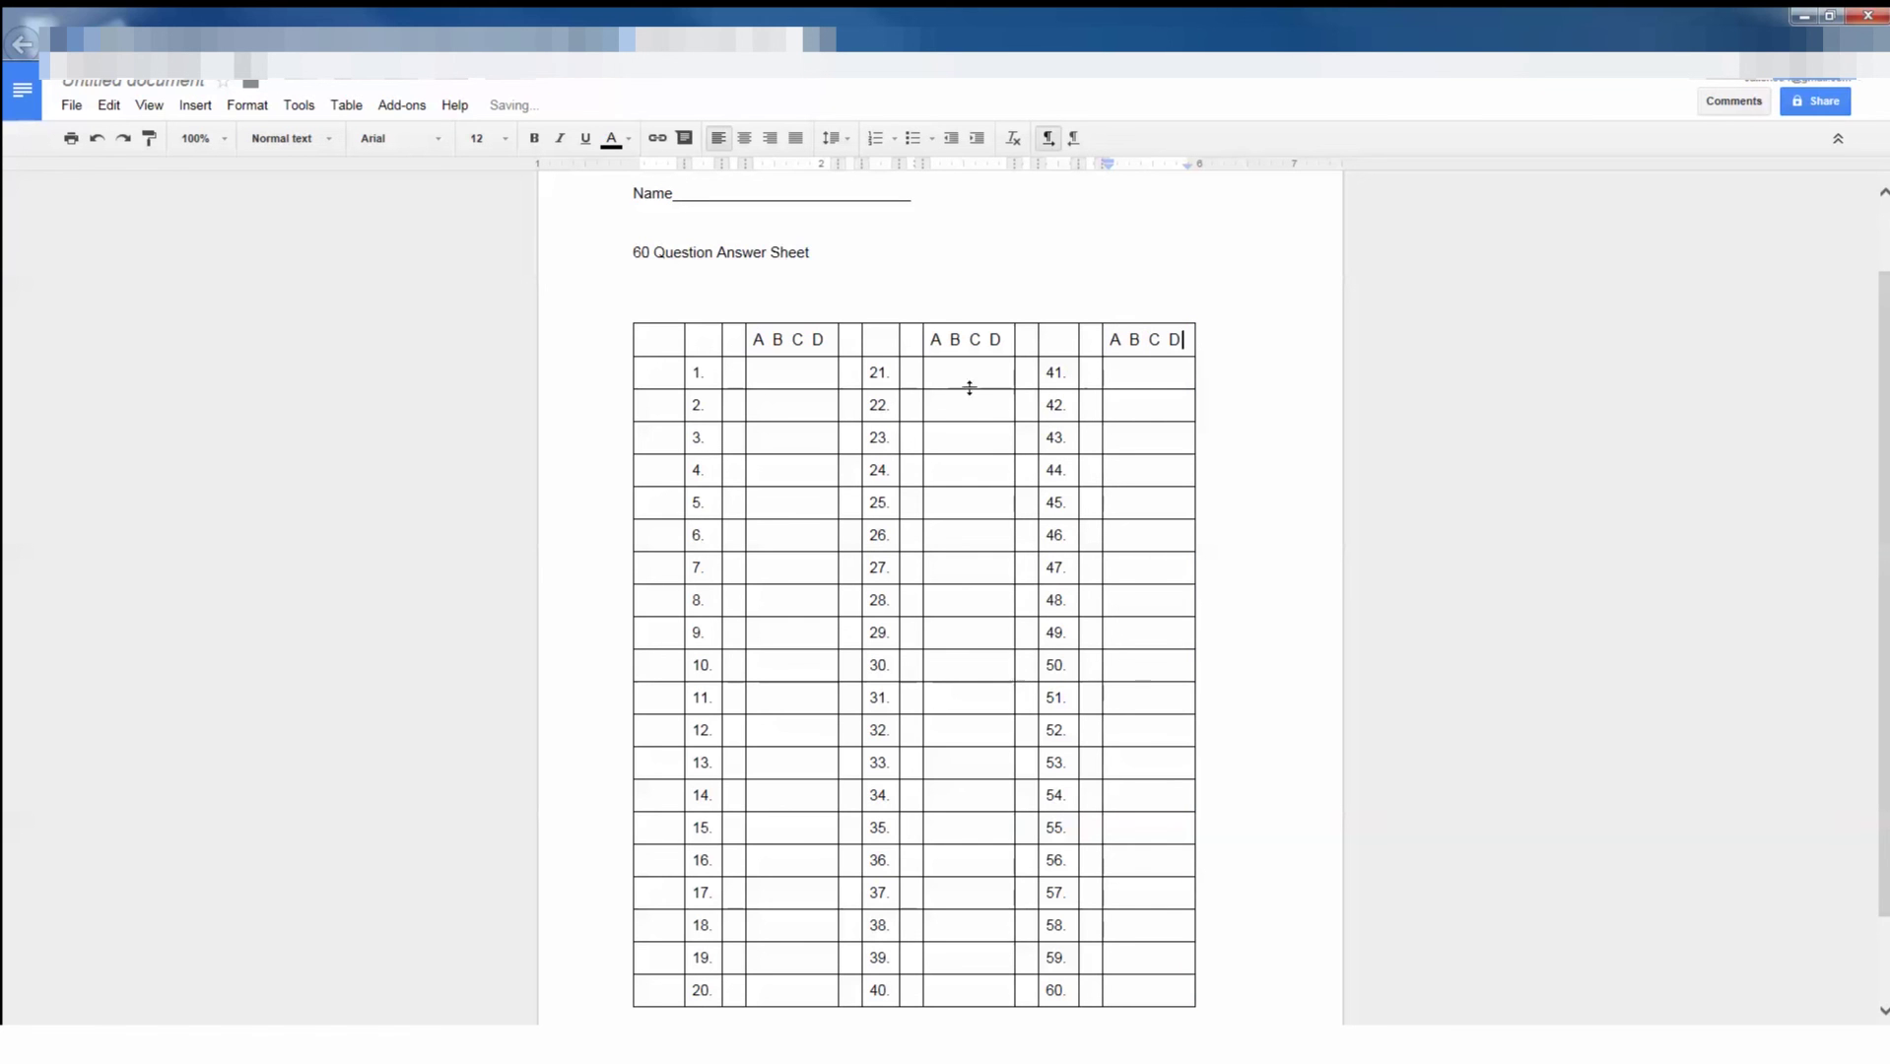
pyautogui.click(772, 371)
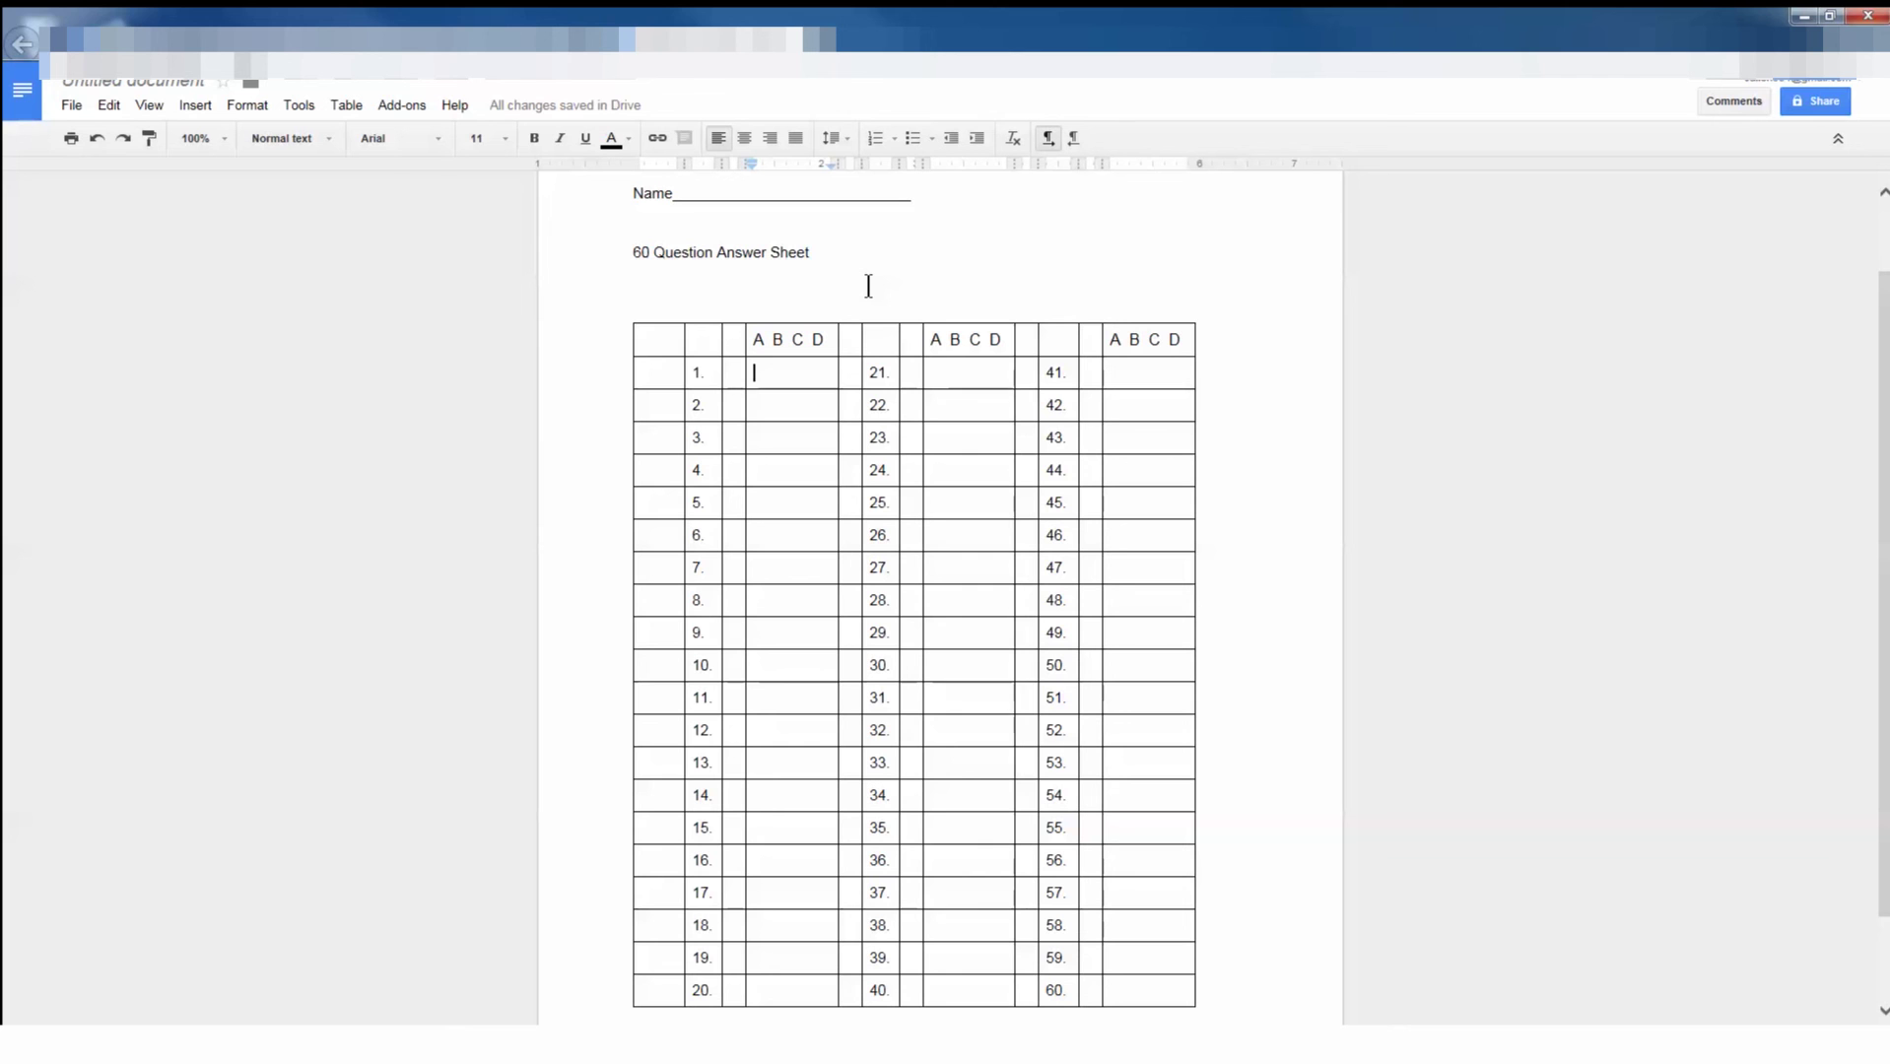
pyautogui.write('O O O O')
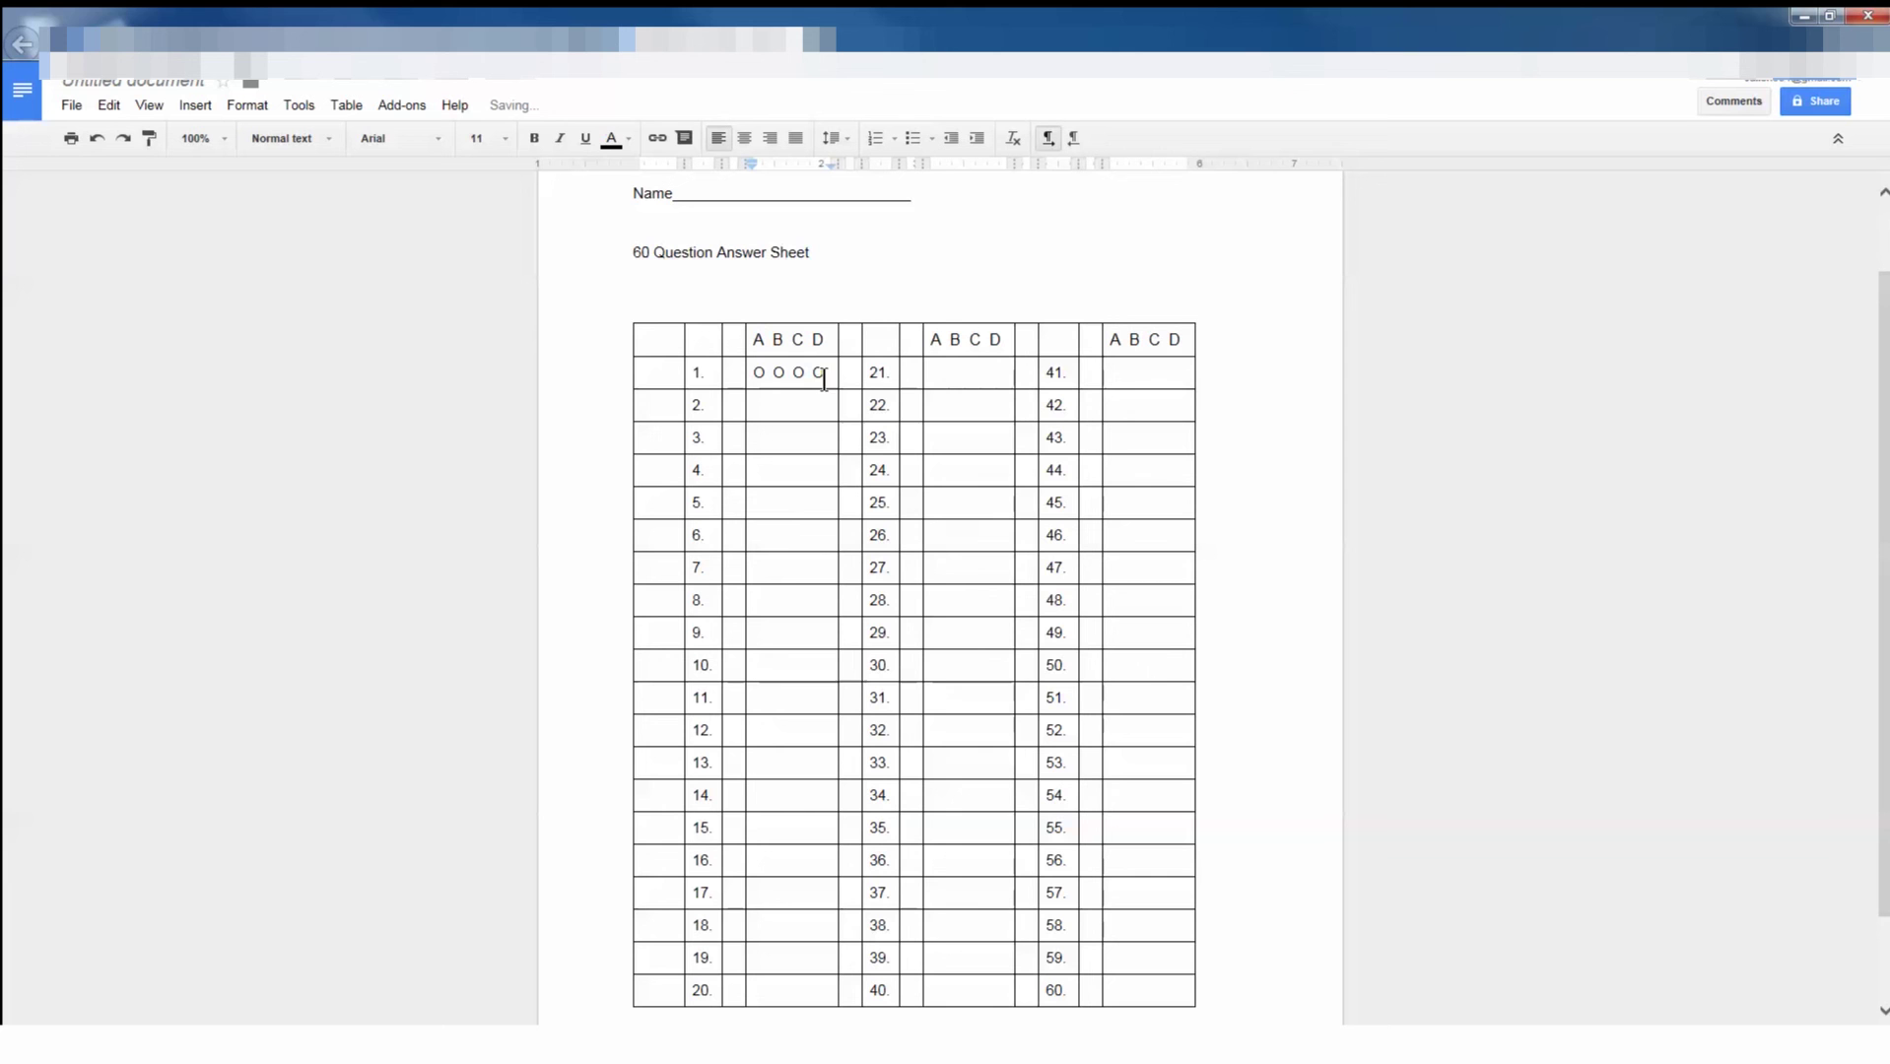
# Select the 'O O O O' bubble row in question 1's answer cell for copying
pyautogui.moveTo(826, 372); pyautogui.dragTo(754, 375)
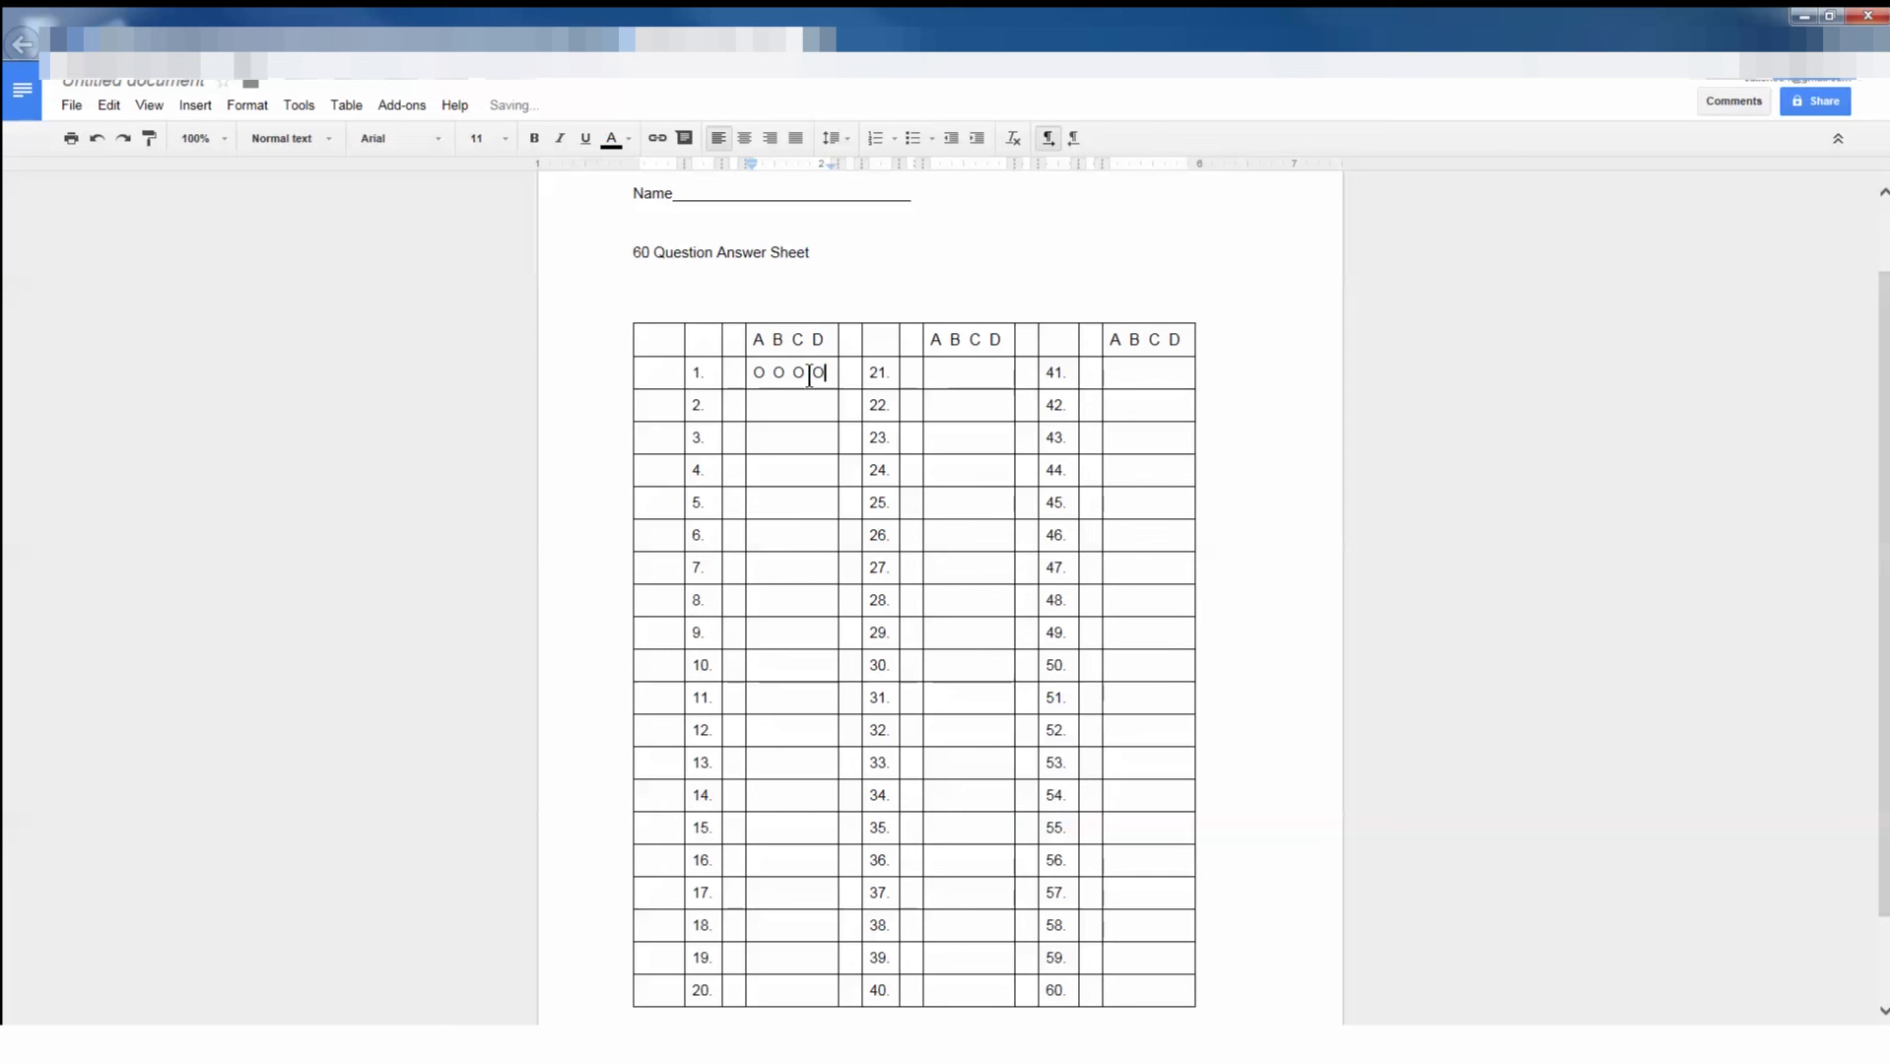
pyautogui.rightClick(759, 374)
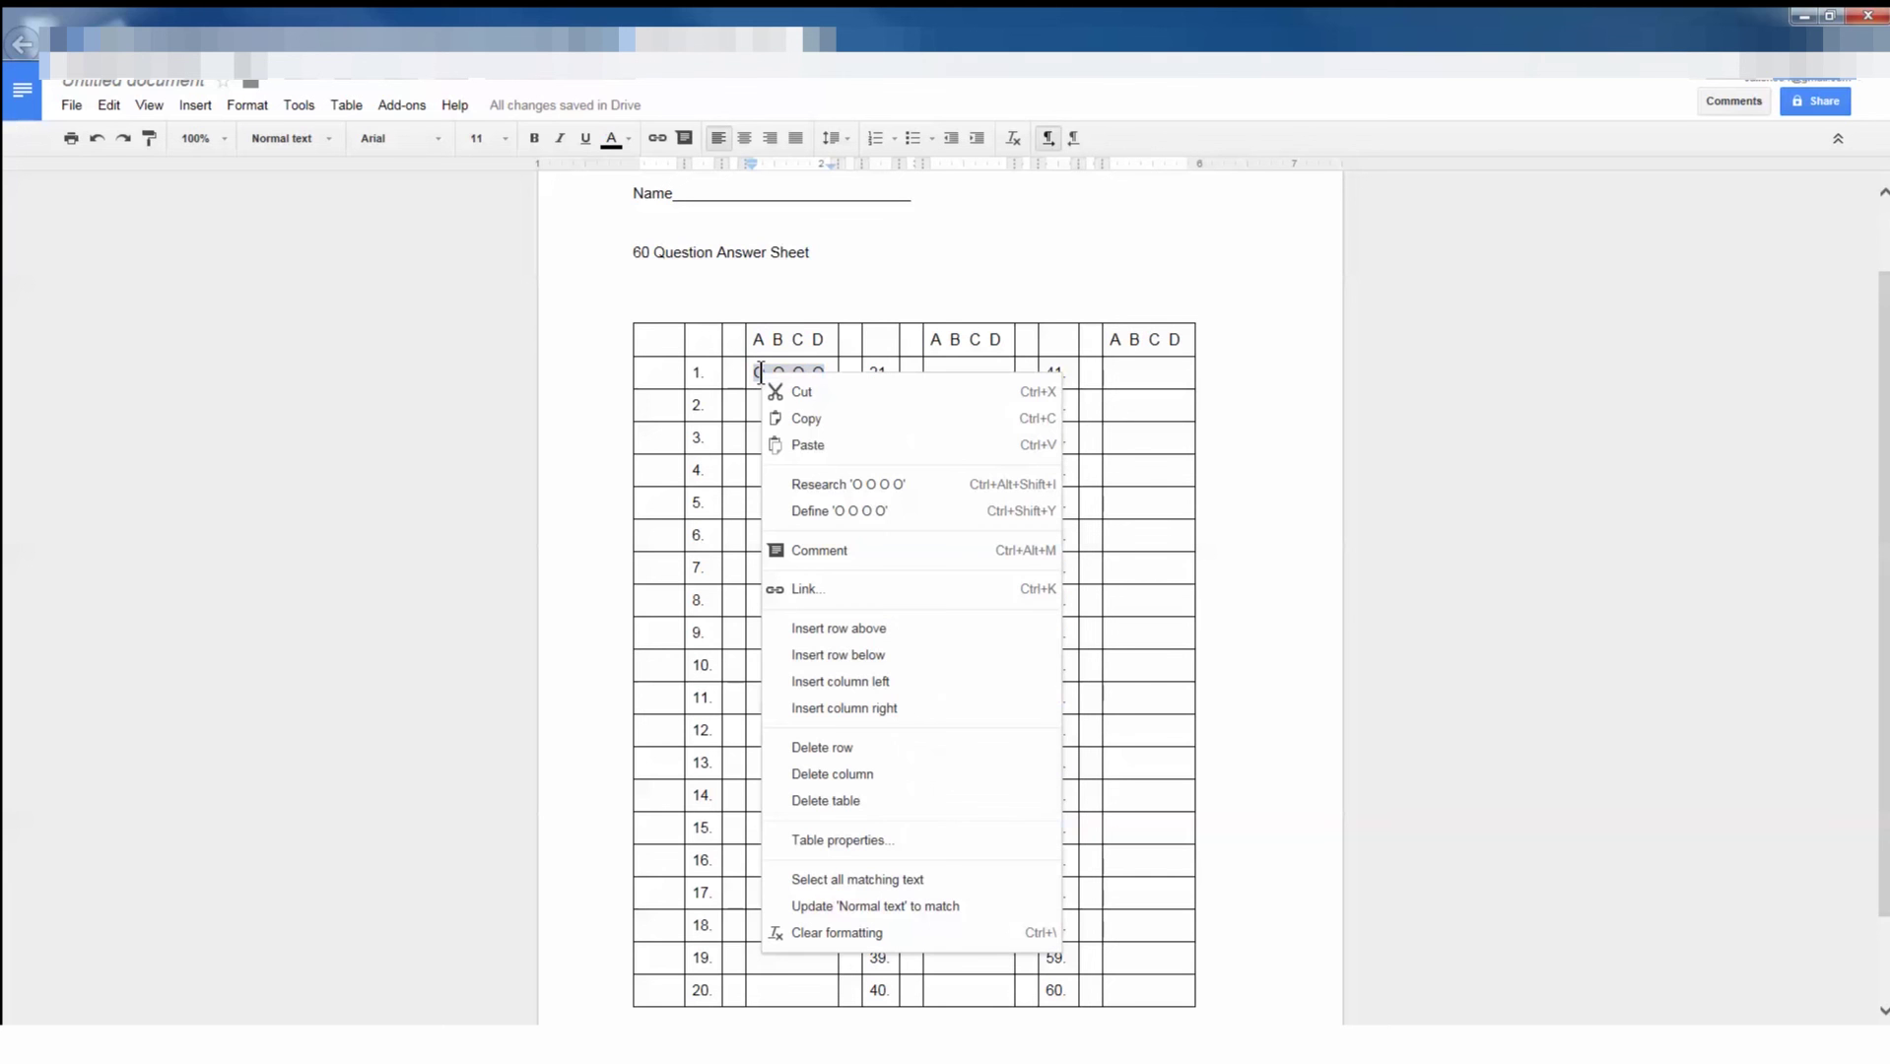
# Paste the O O O O bubble row into the answer cells for questions 2–20
pyautogui.click(839, 420)
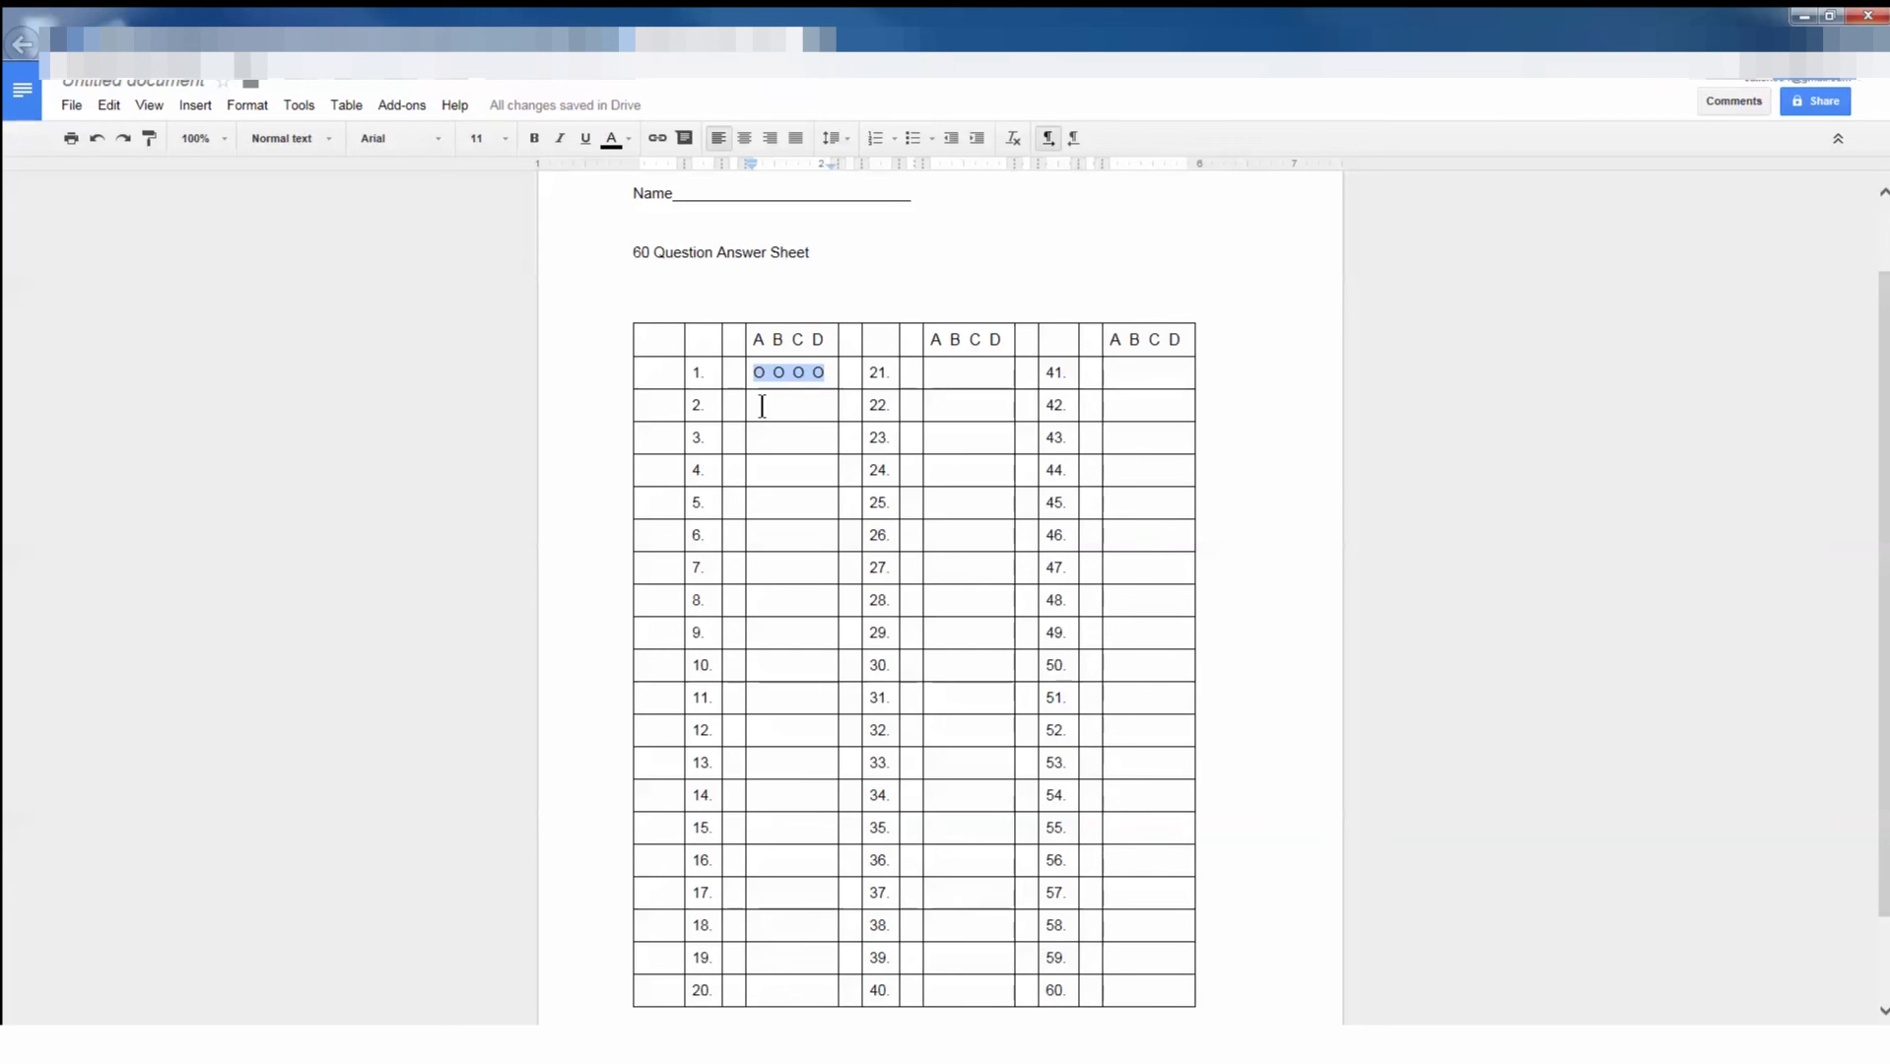
pyautogui.moveTo(764, 405); pyautogui.dragTo(785, 995)
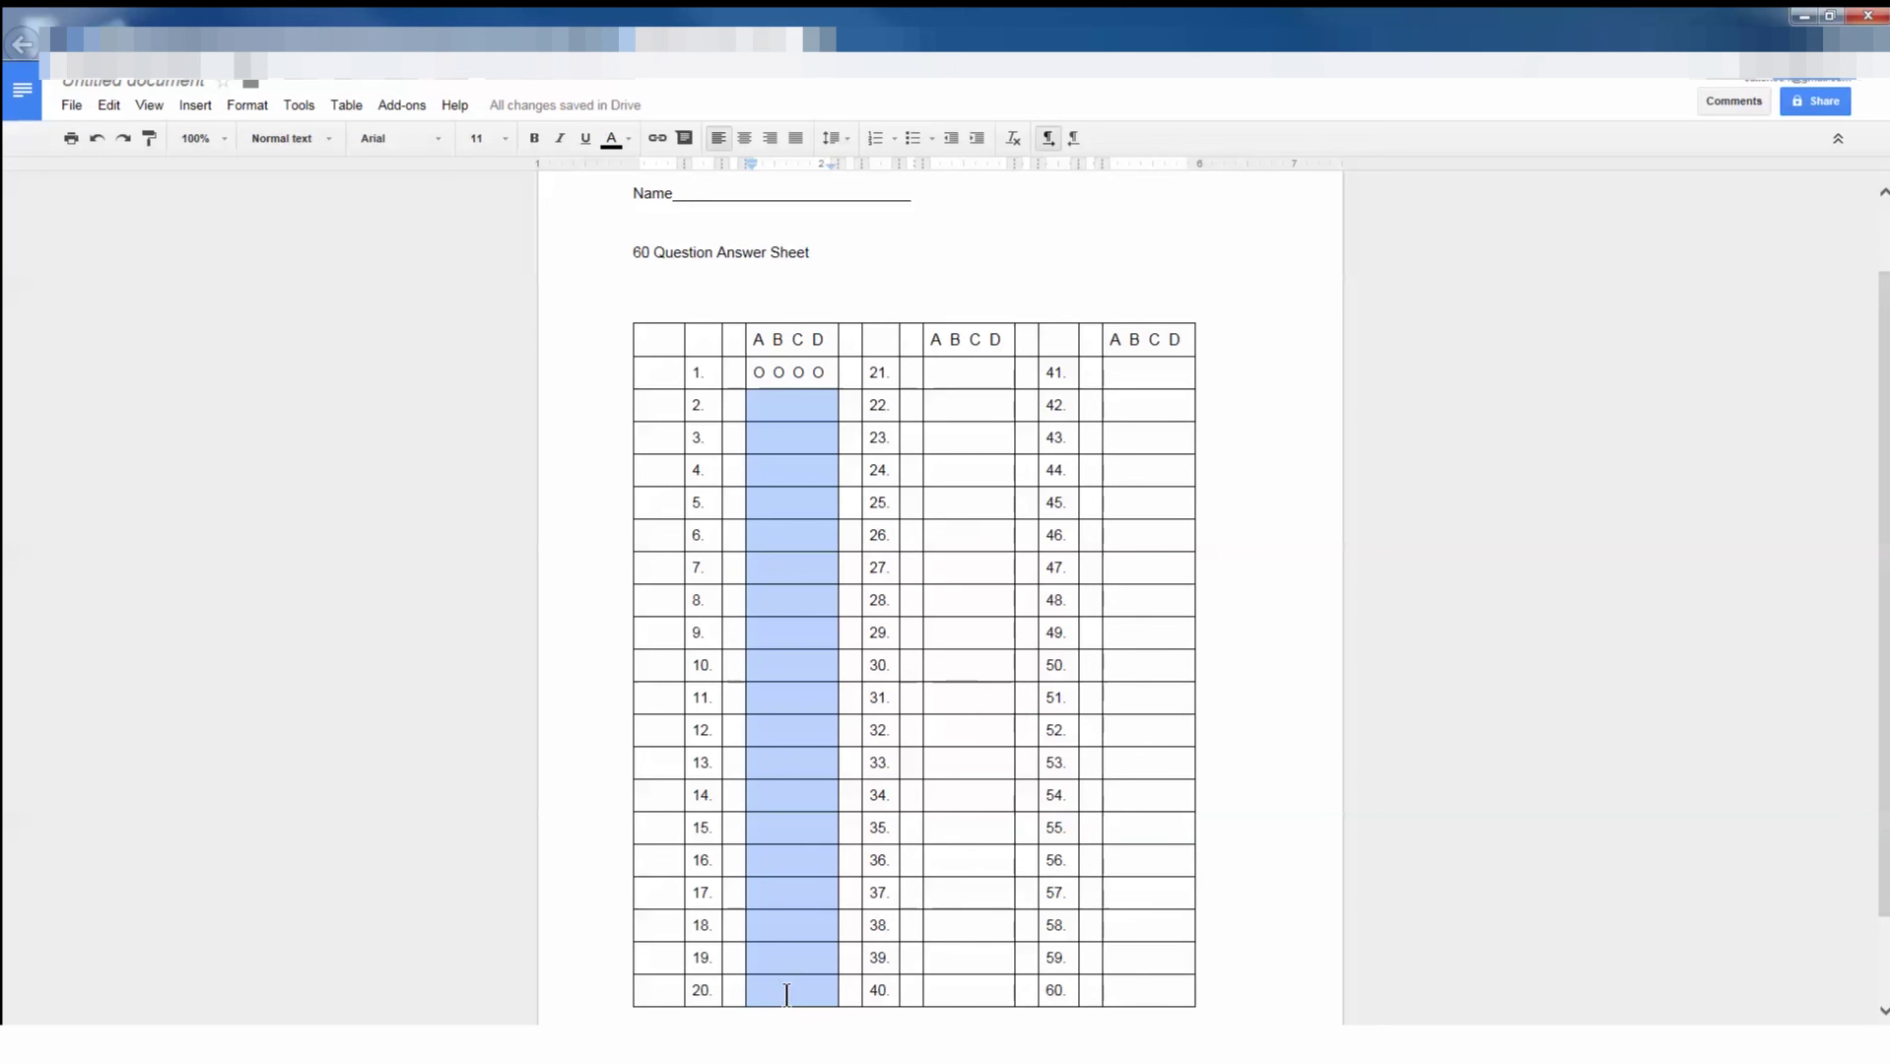
pyautogui.rightClick(785, 993)
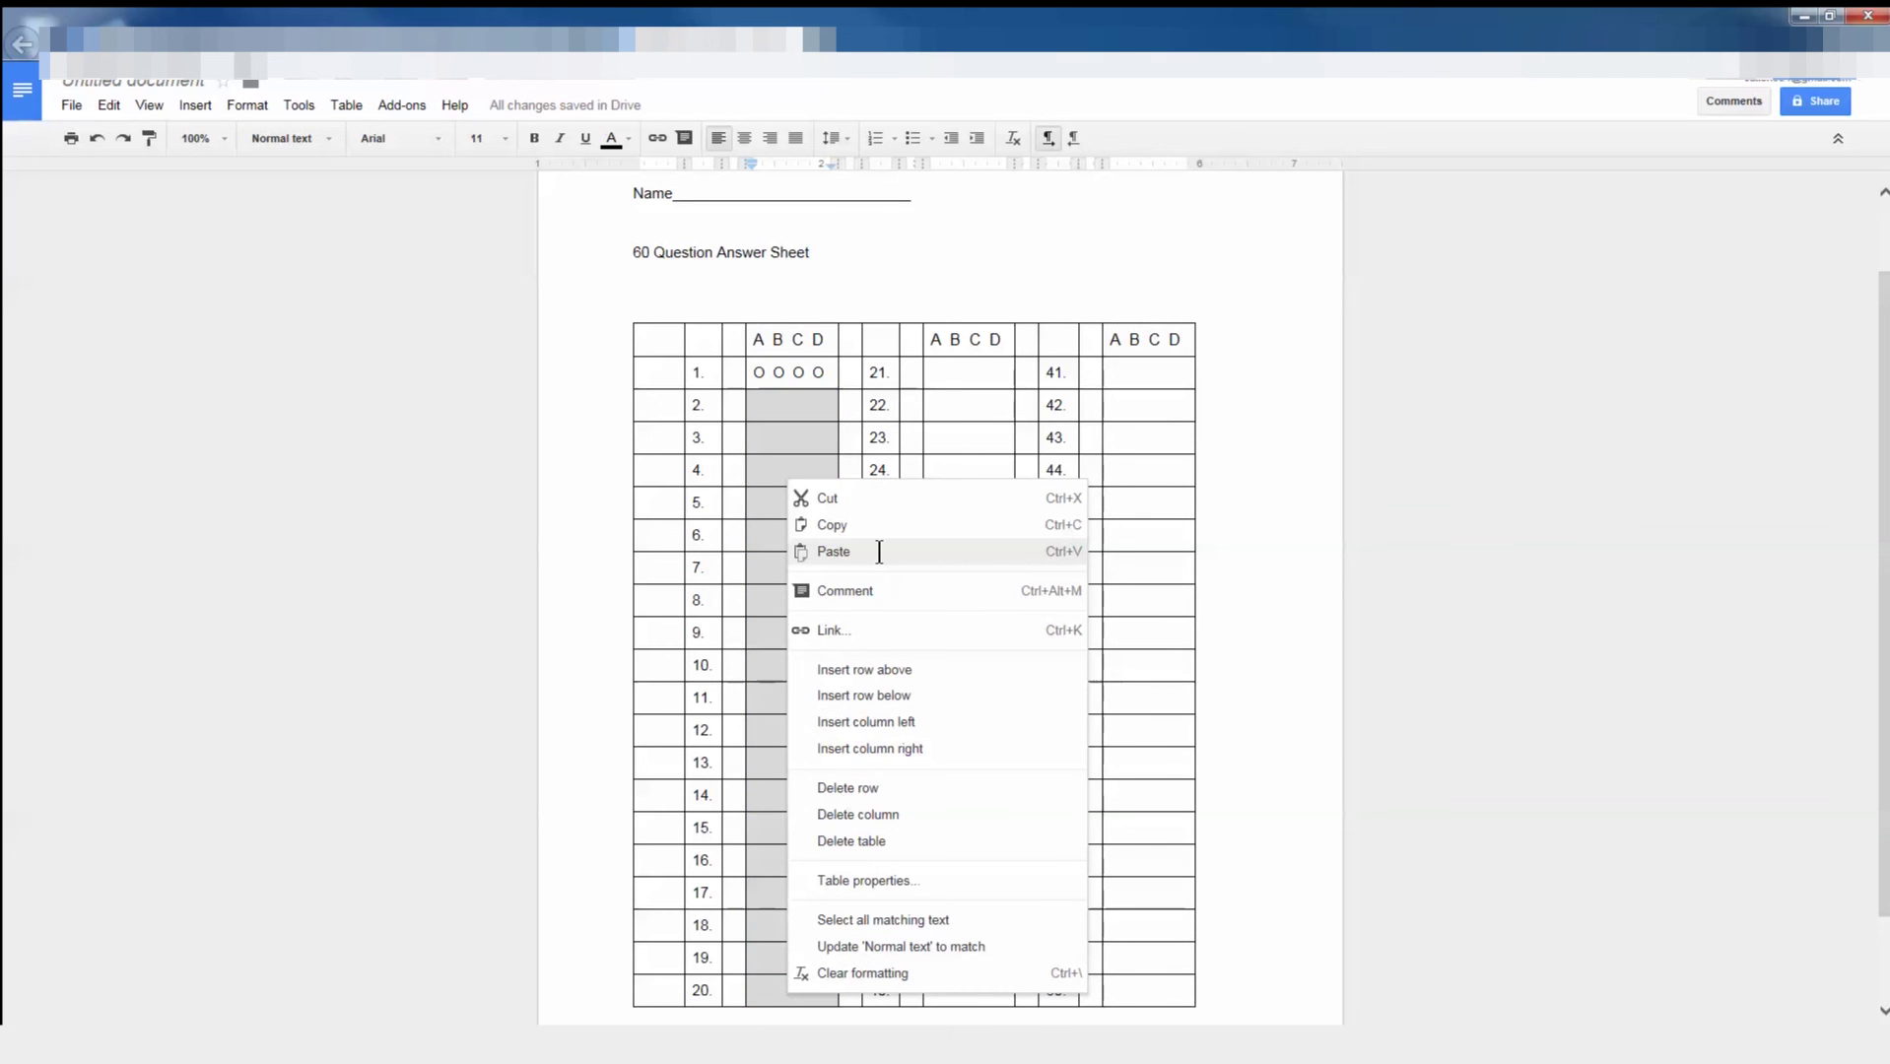
pyautogui.click(879, 552)
# Paste the bubble row into the answer cells for questions 21–40
pyautogui.moveTo(930, 373); pyautogui.dragTo(975, 438)
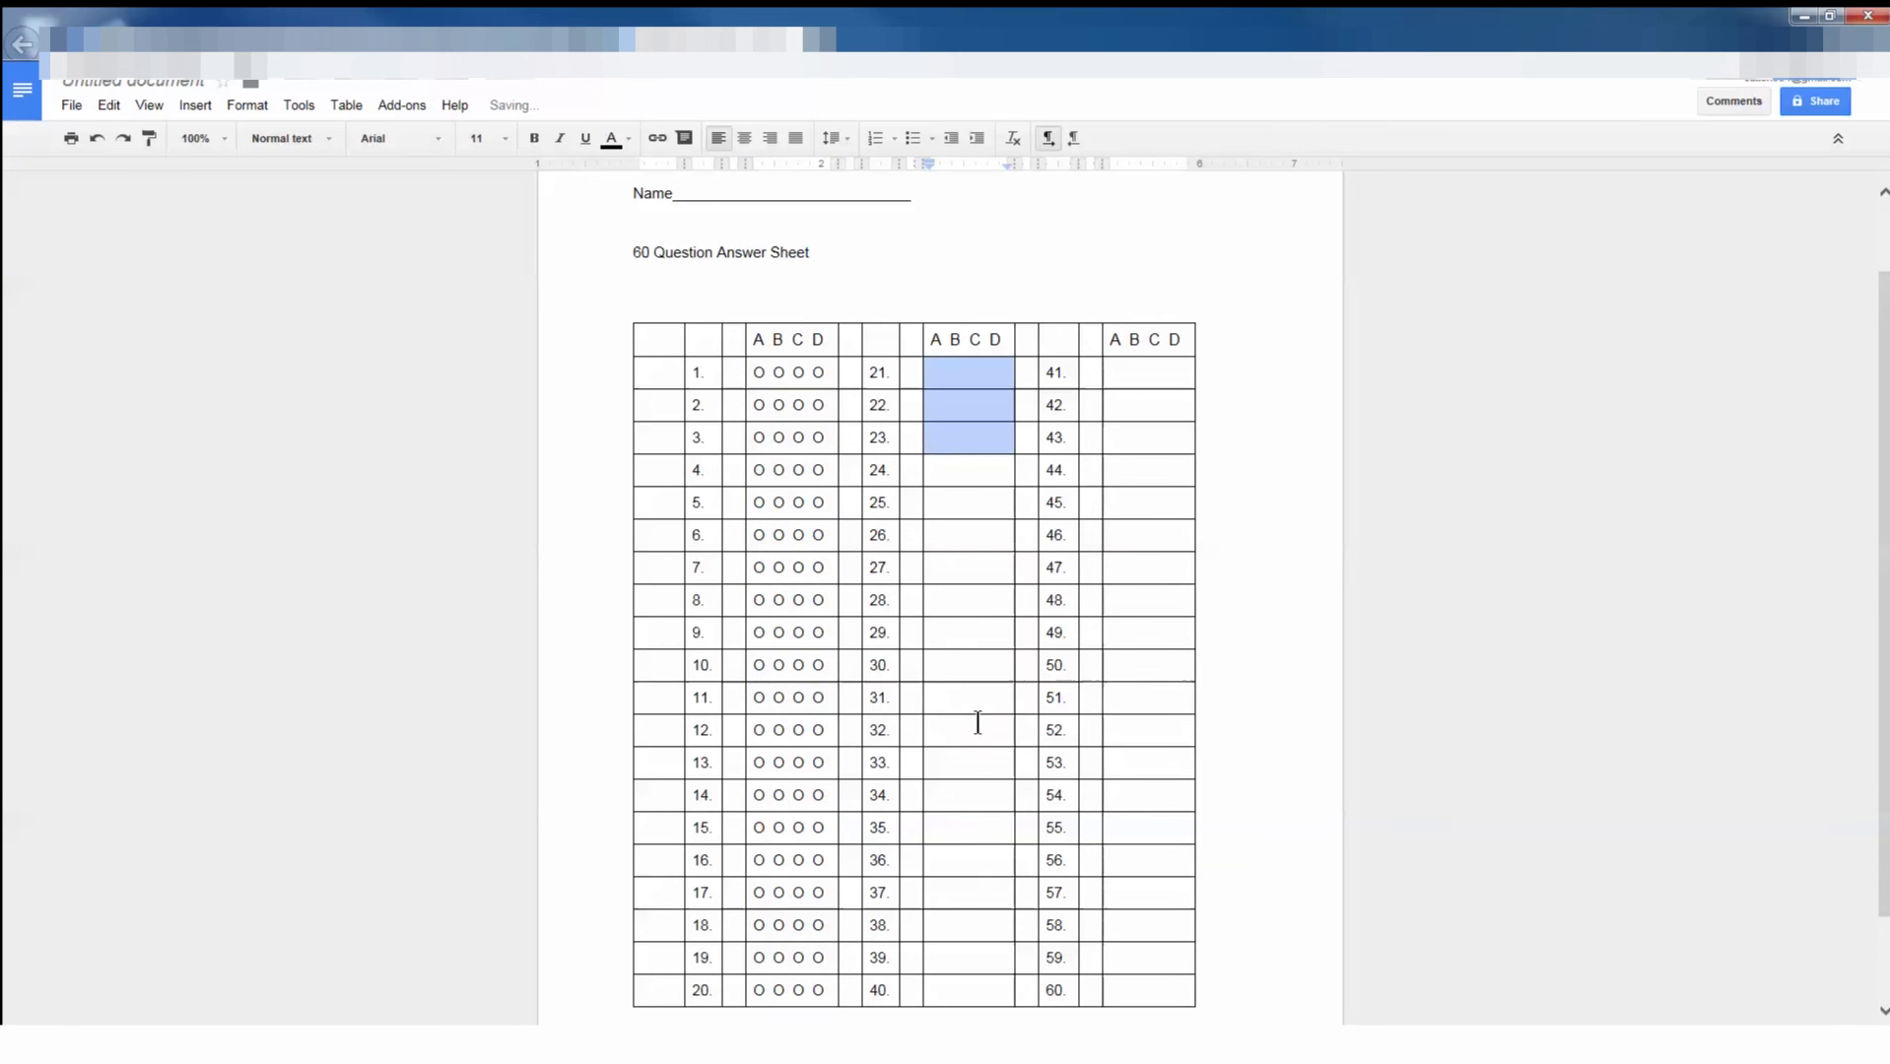
pyautogui.moveTo(976, 723); pyautogui.dragTo(972, 985)
pyautogui.rightClick(974, 984)
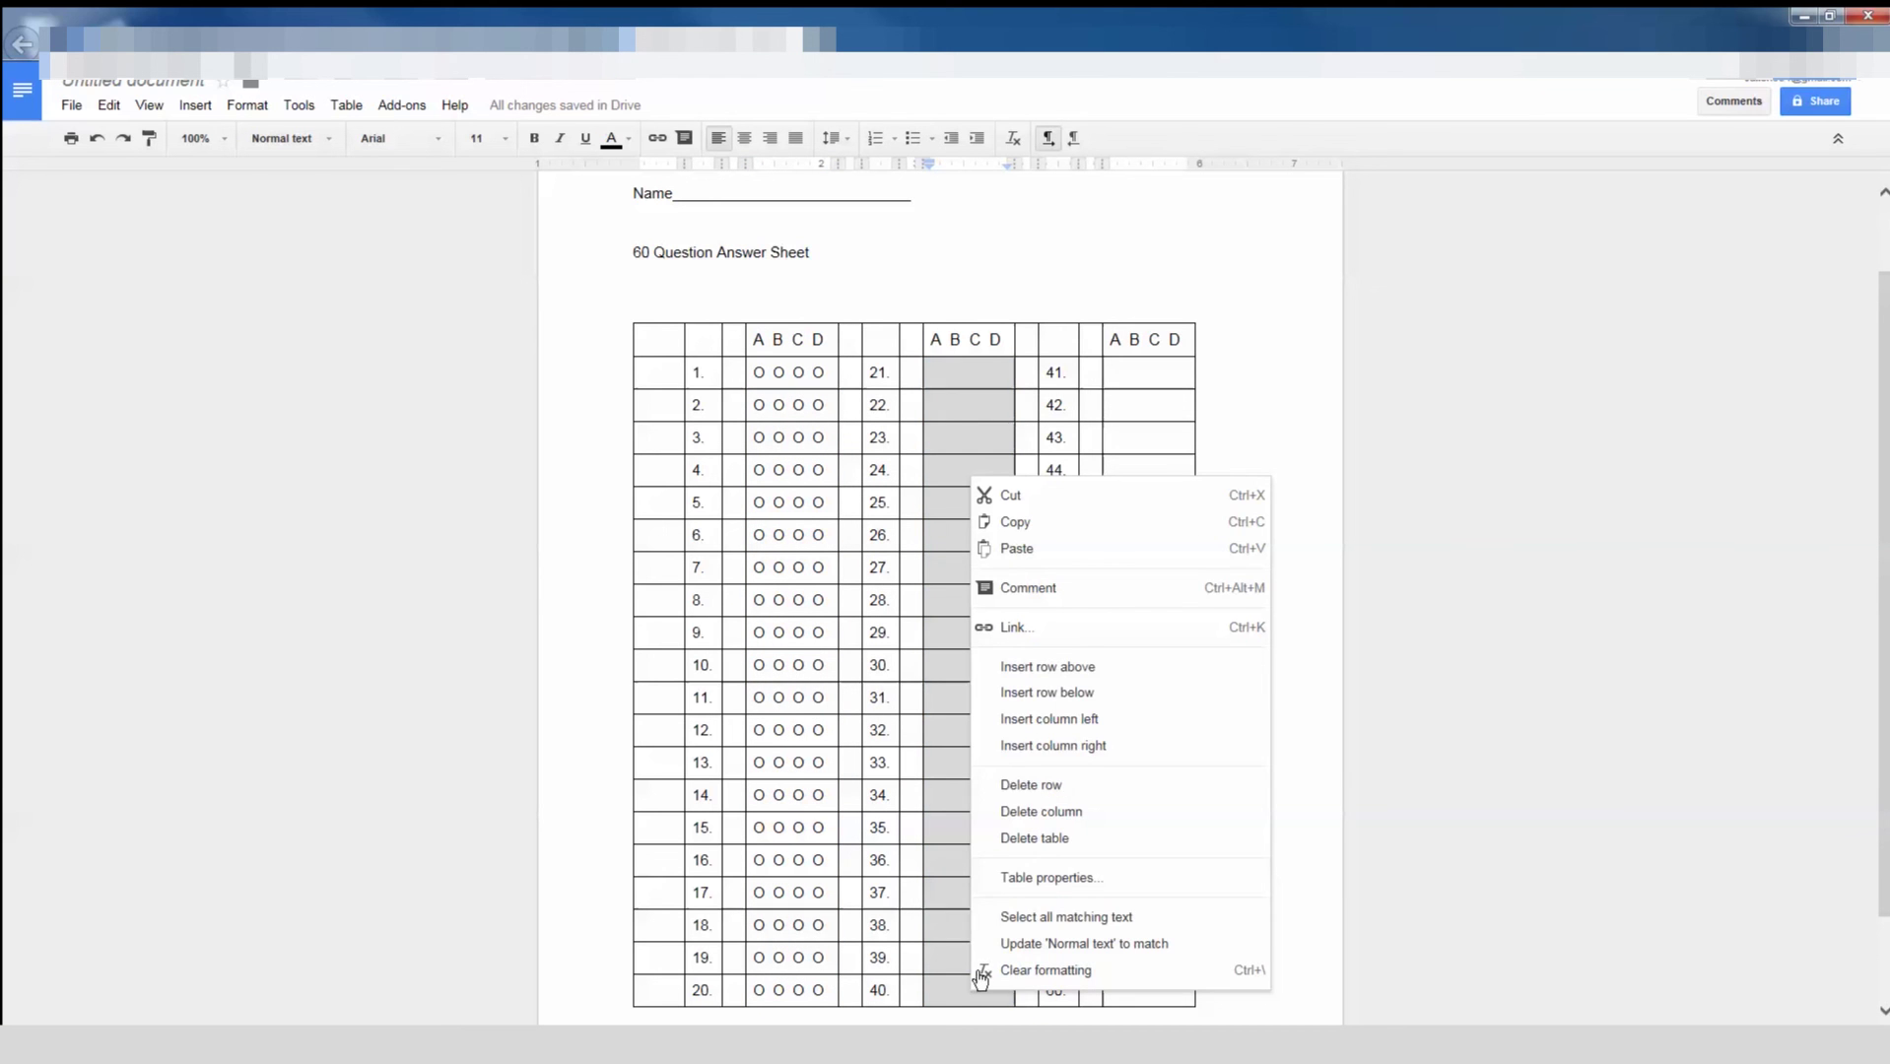
pyautogui.click(1047, 550)
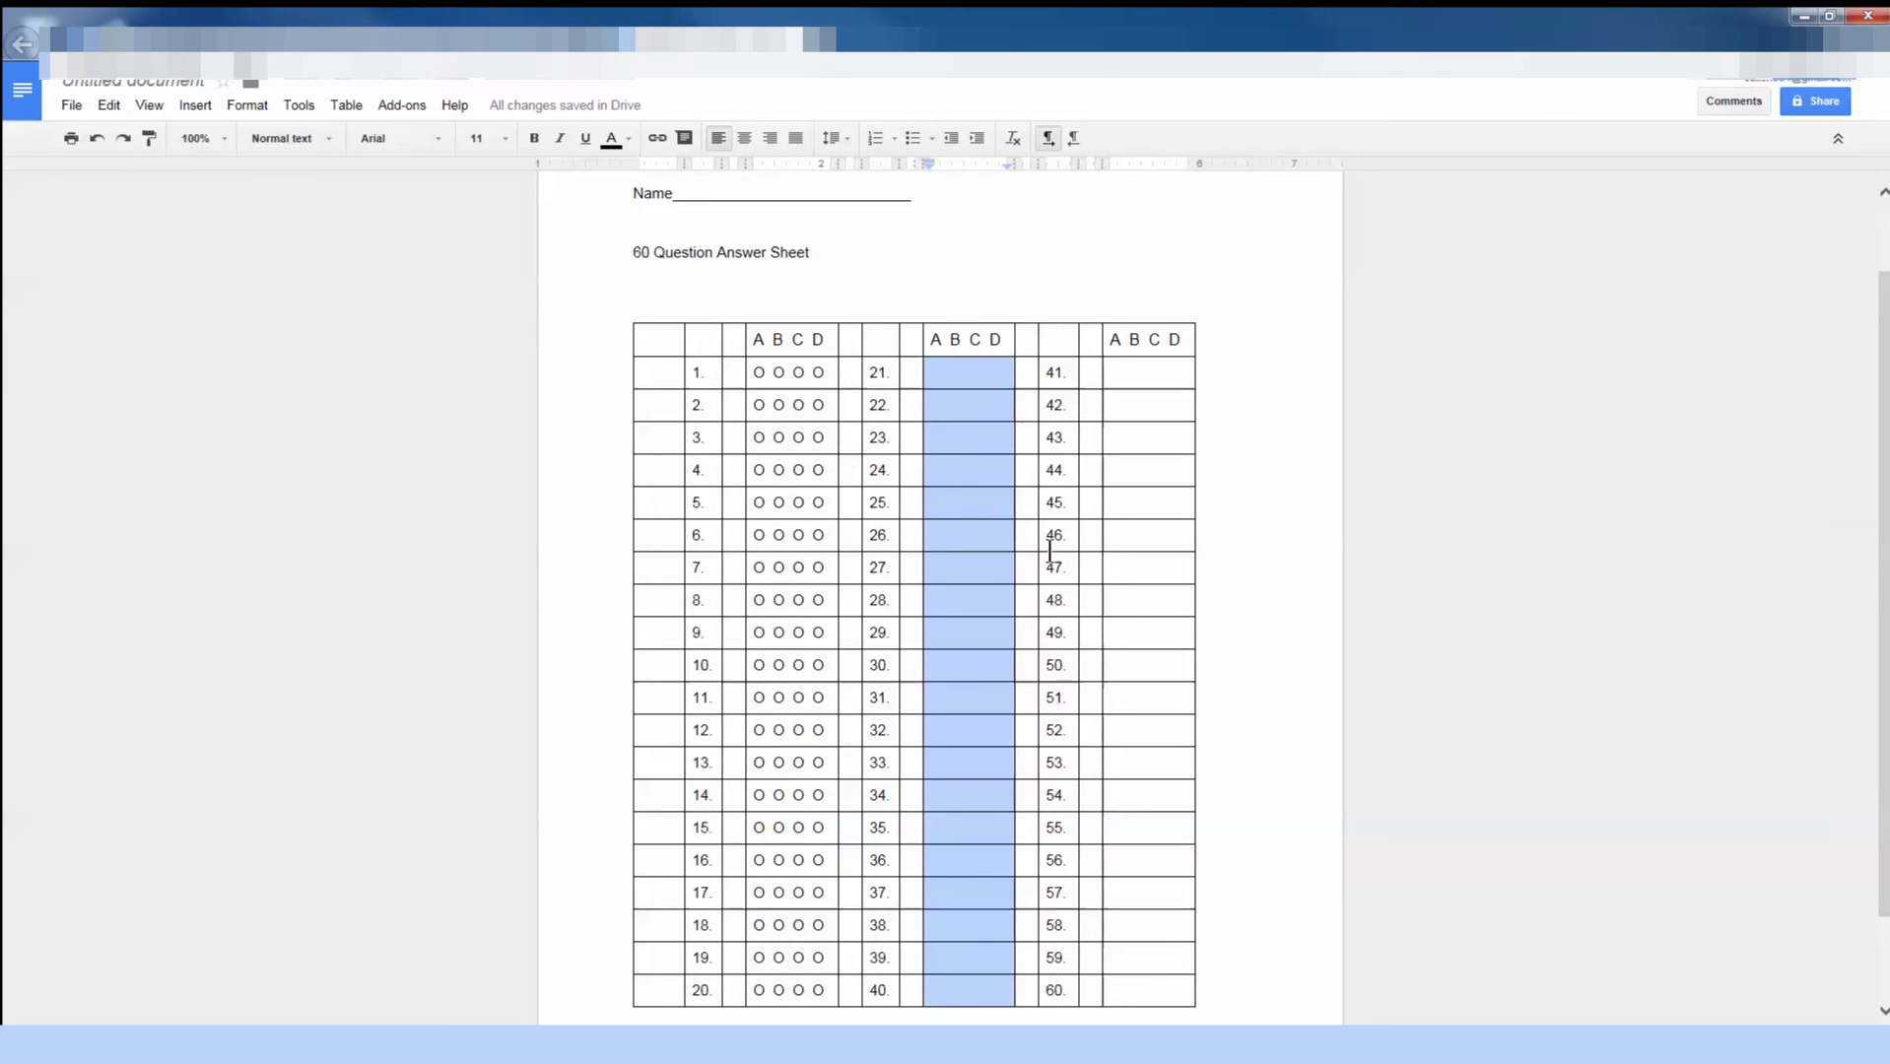
# Paste the bubble row into the answer cells for questions 41–60, then deselect
pyautogui.moveTo(1106, 369)
pyautogui.mouseDown()
pyautogui.moveTo(1131, 447)
pyautogui.moveTo(1125, 985)
pyautogui.mouseUp()
pyautogui.rightClick(1126, 987)
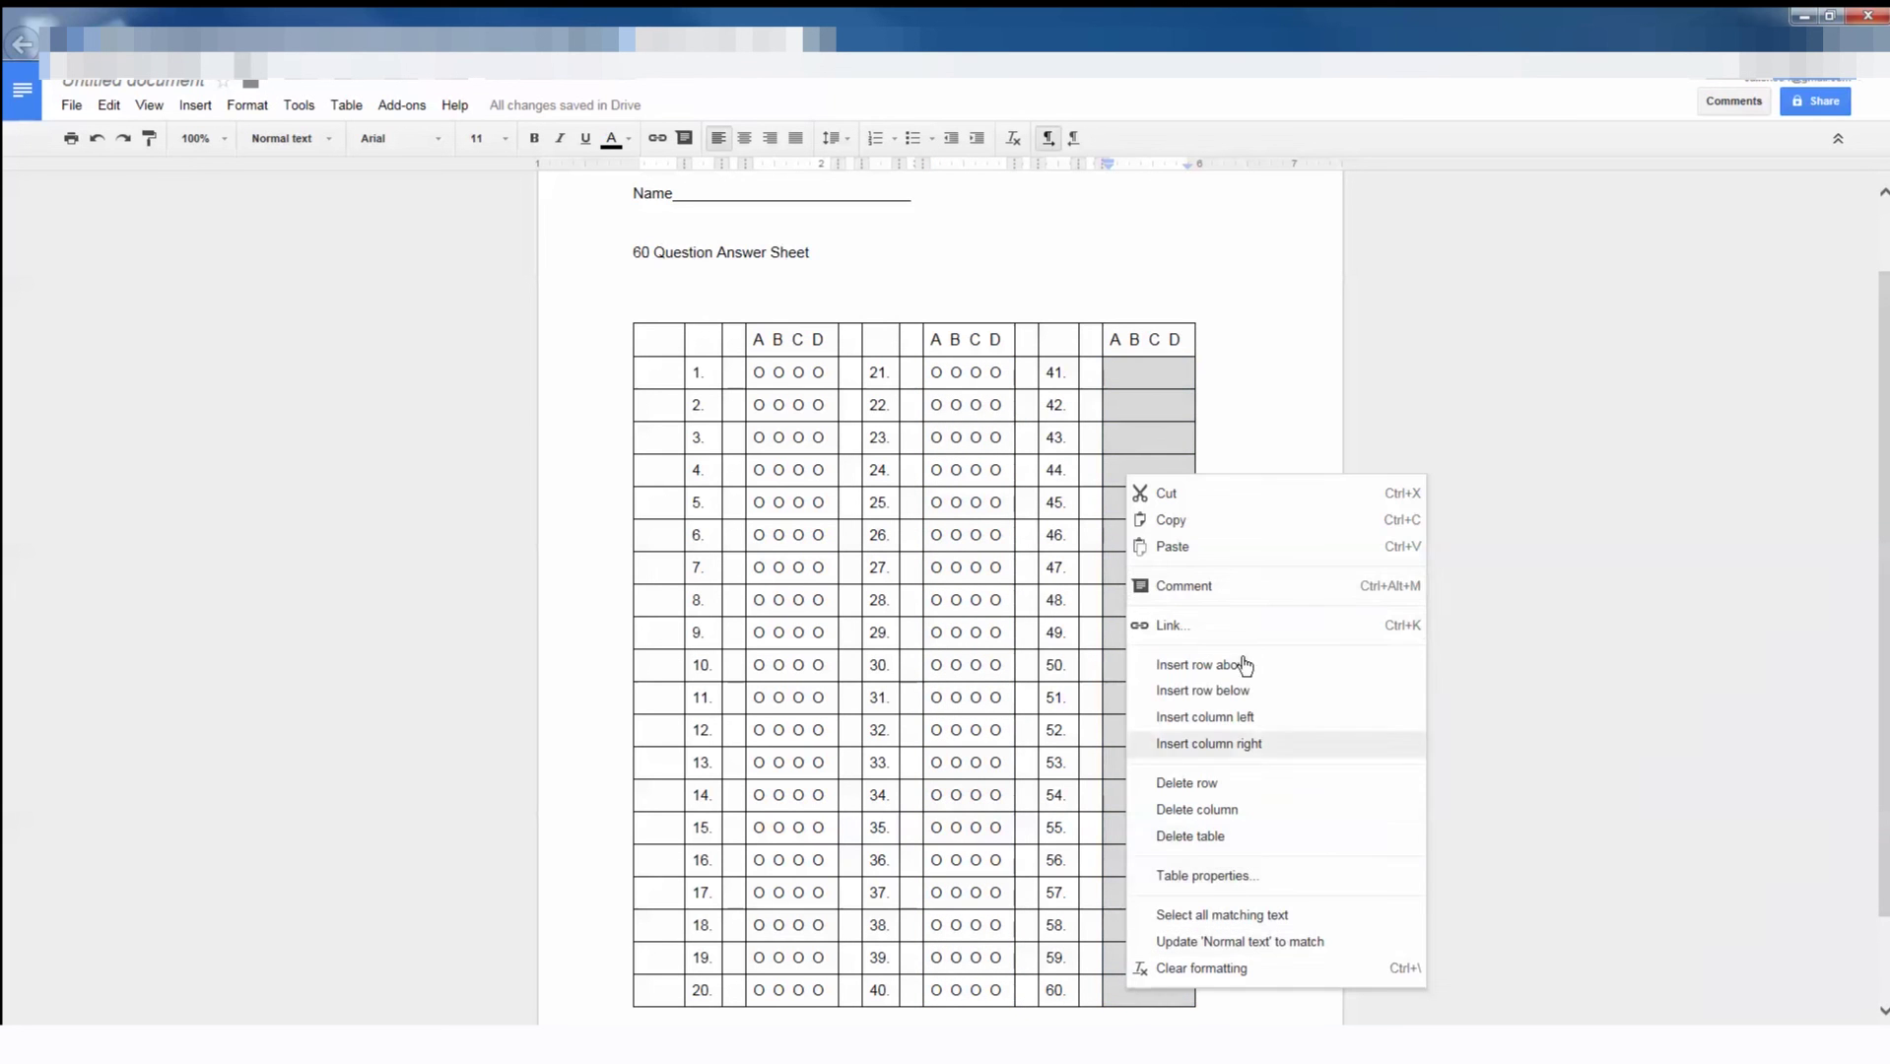
pyautogui.click(1232, 558)
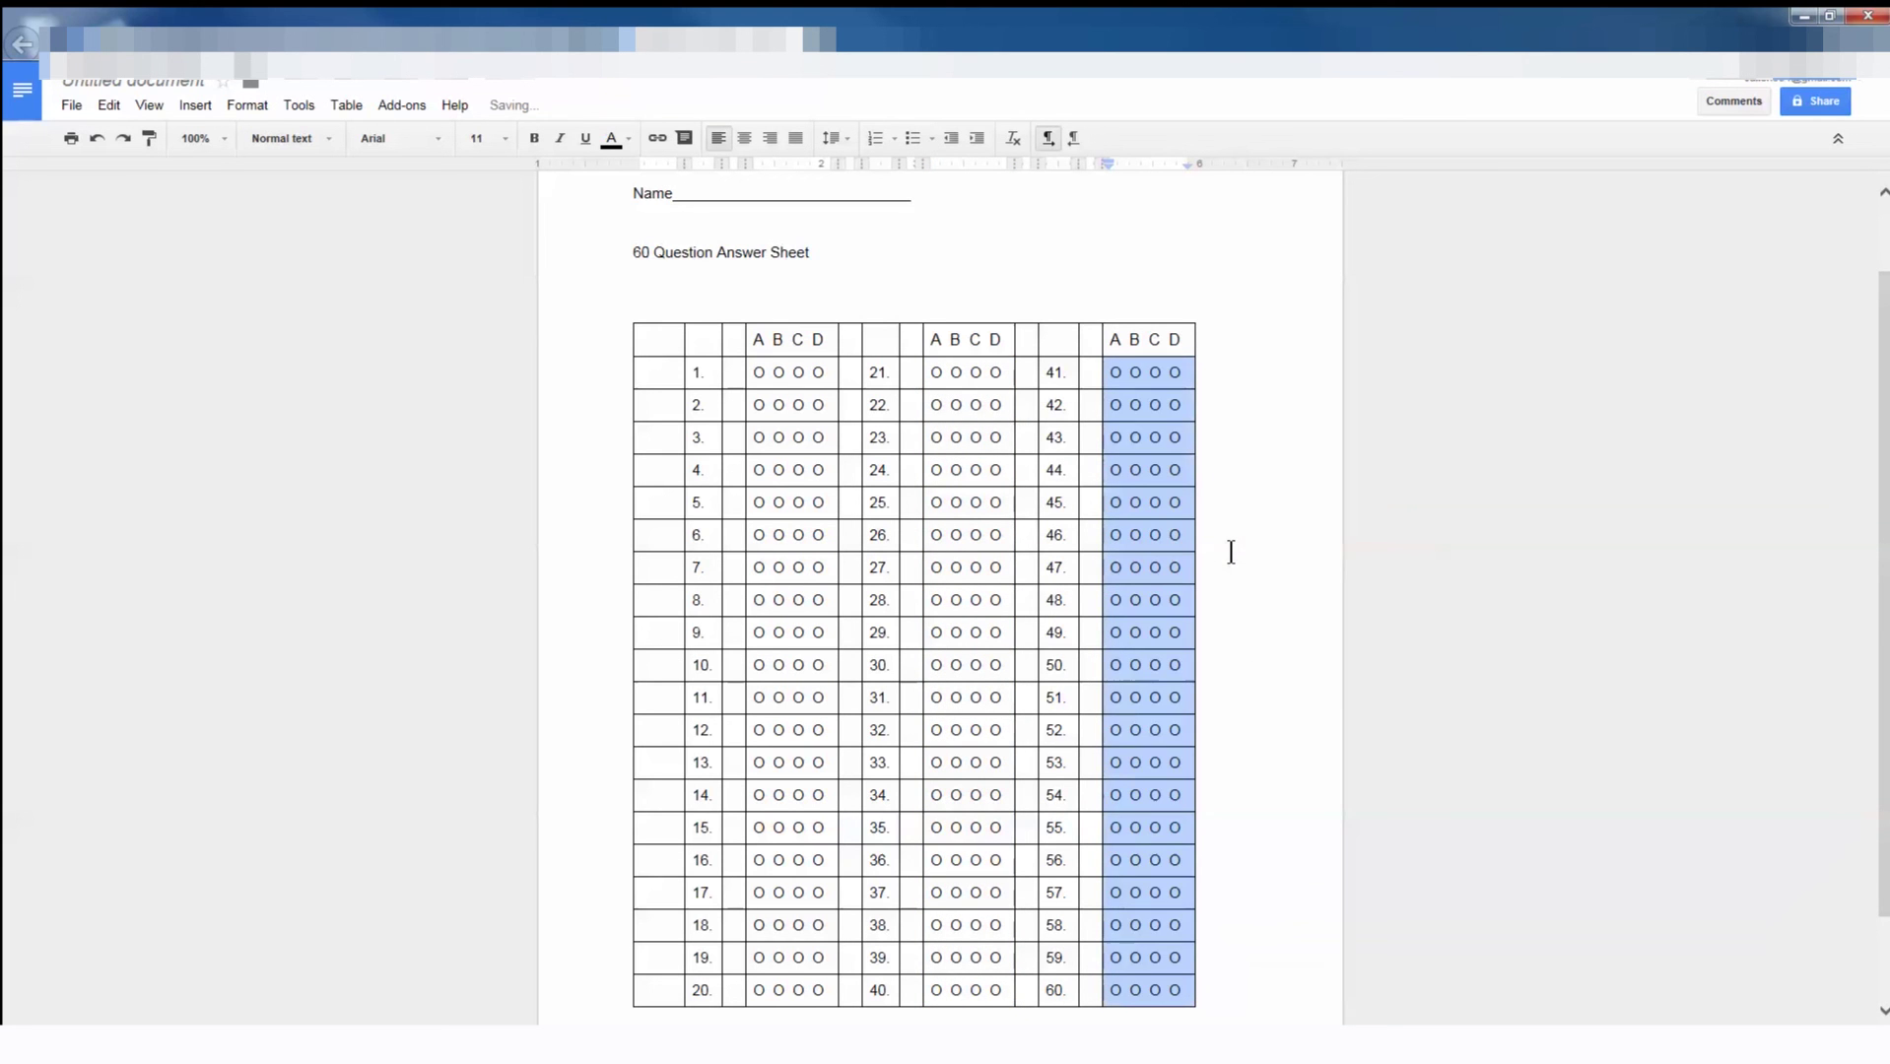
pyautogui.click(660, 375)
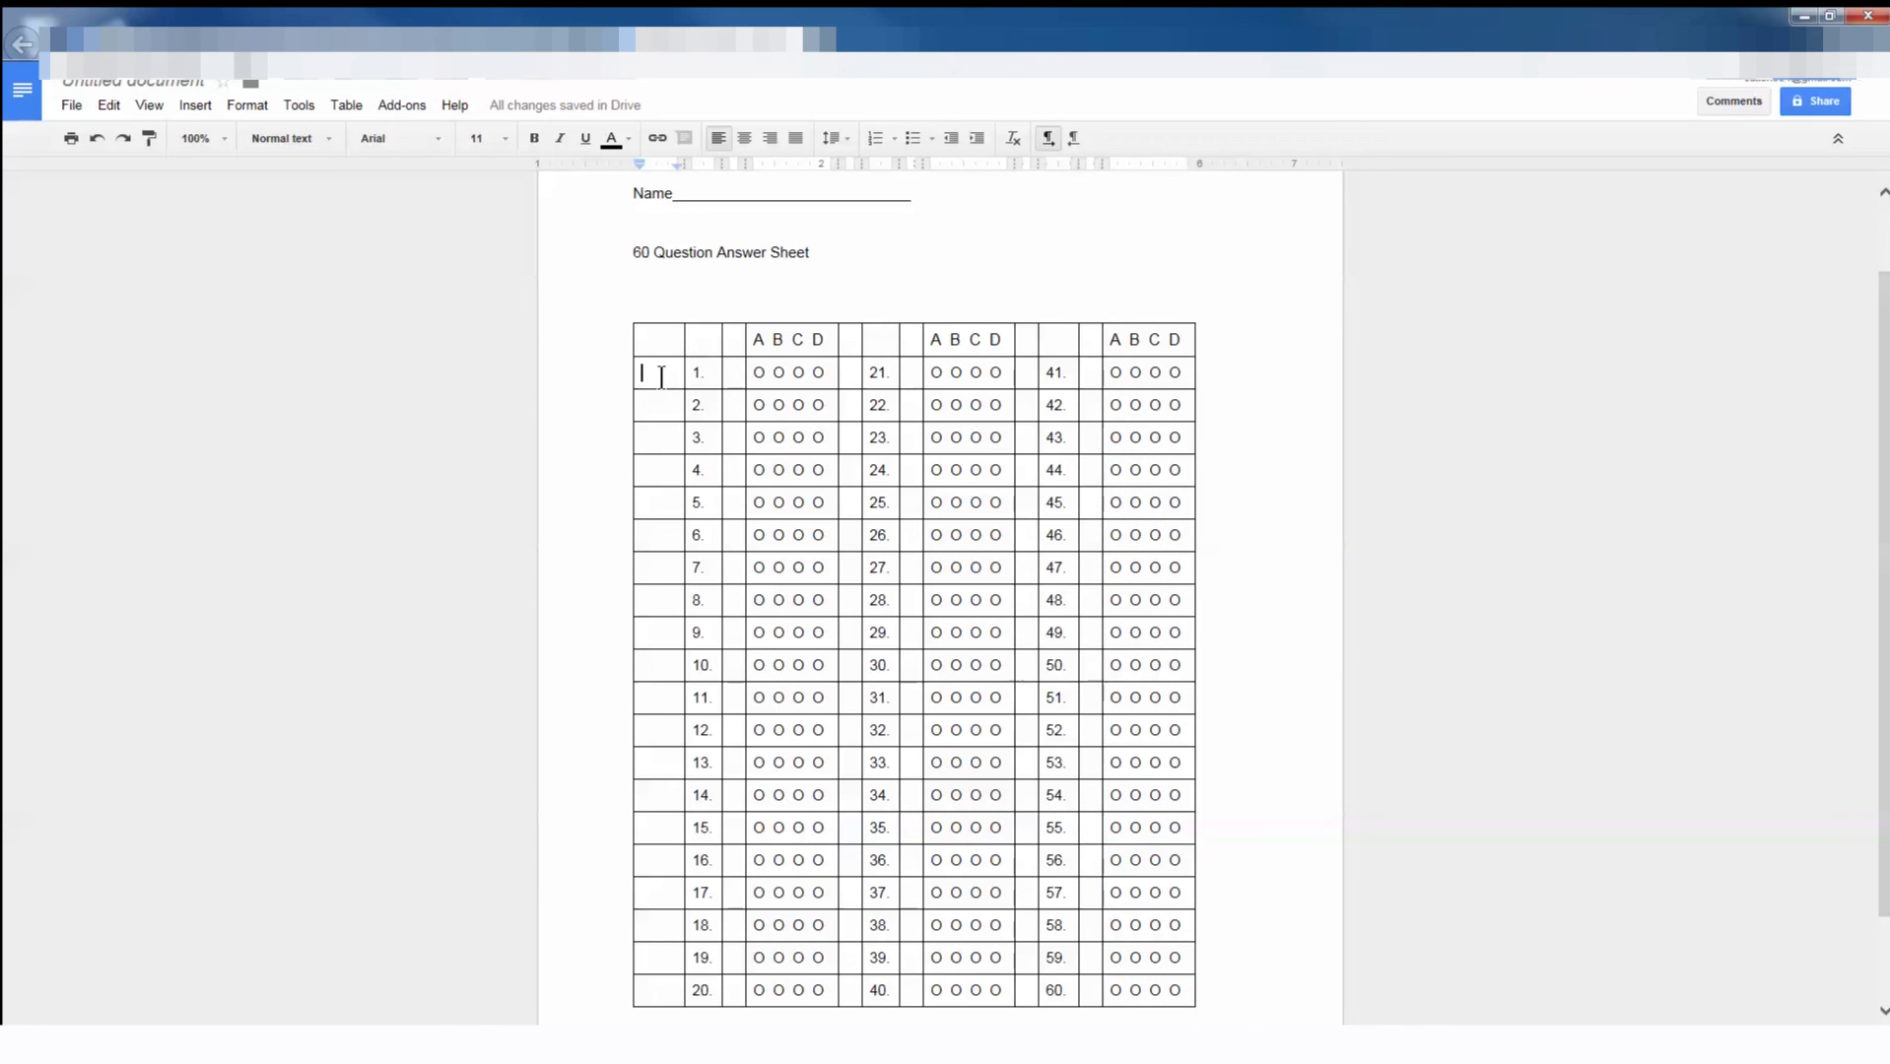
# Set the table border width to 0 pt in Table properties
pyautogui.click(340, 104)
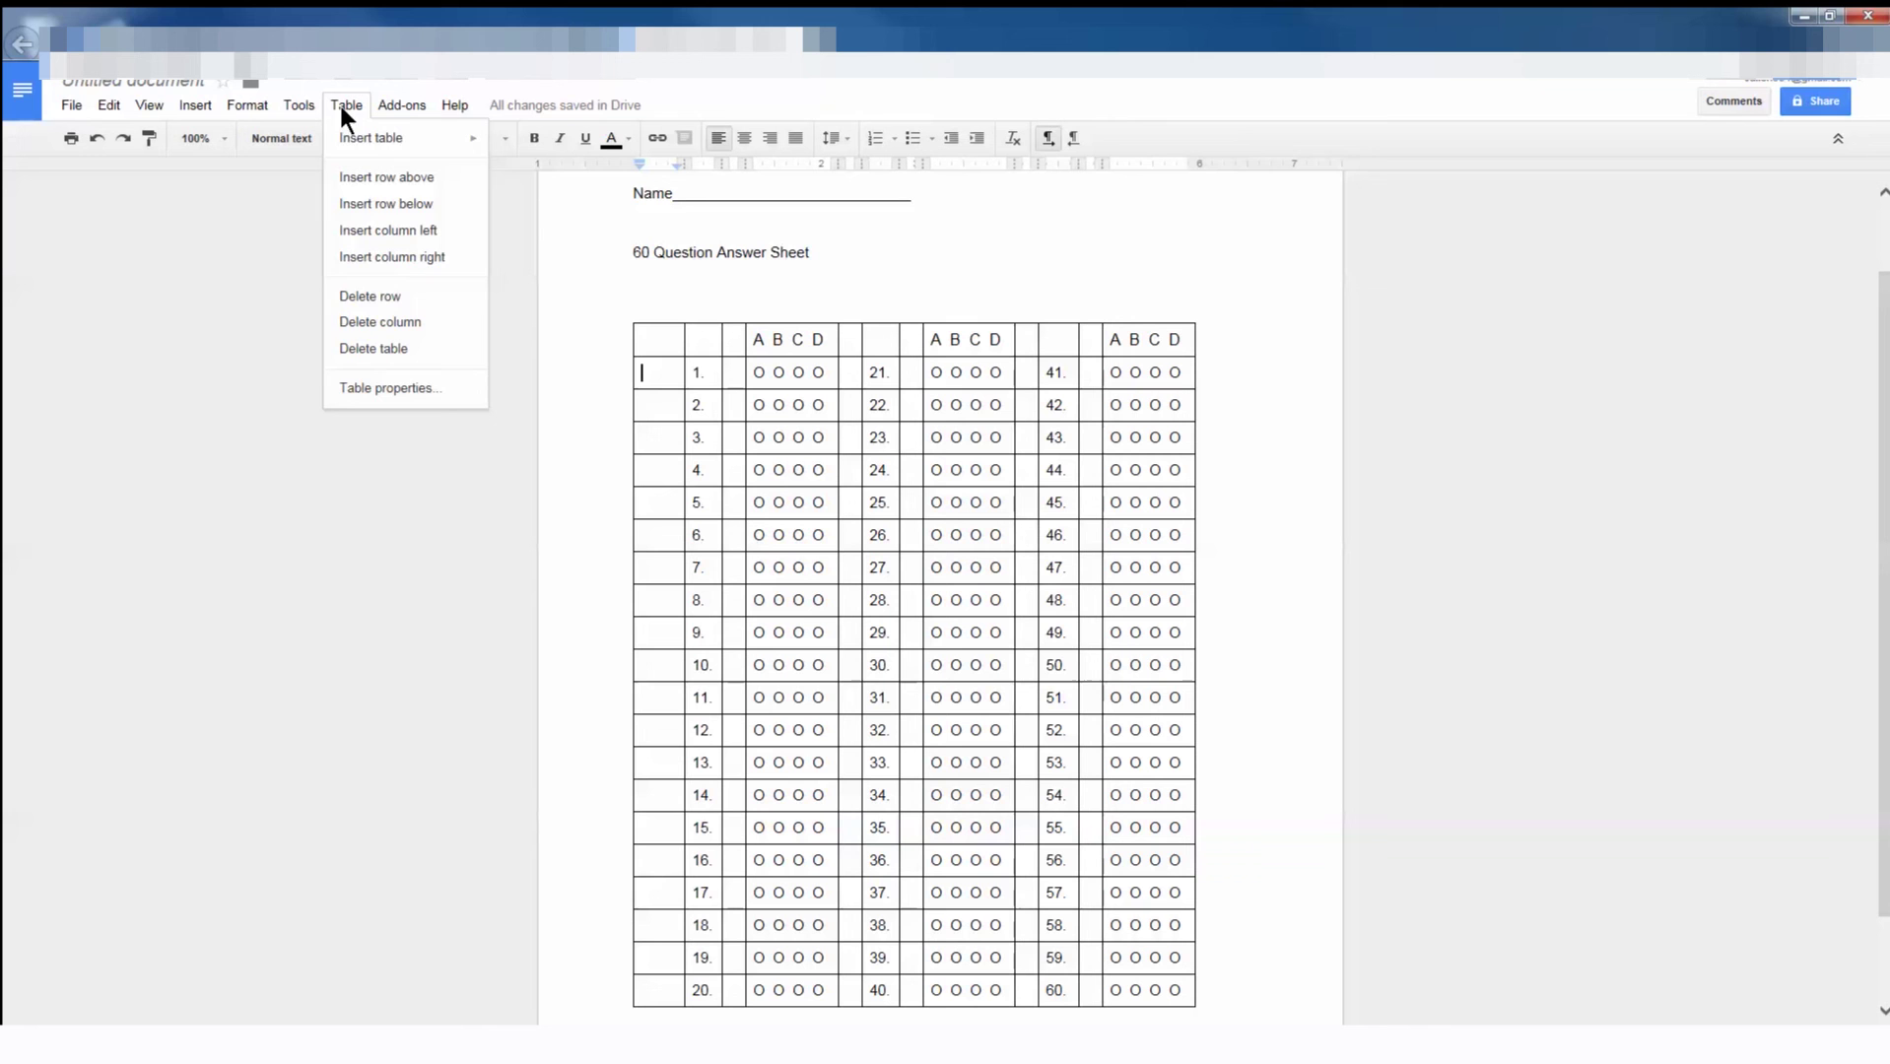
pyautogui.click(458, 402)
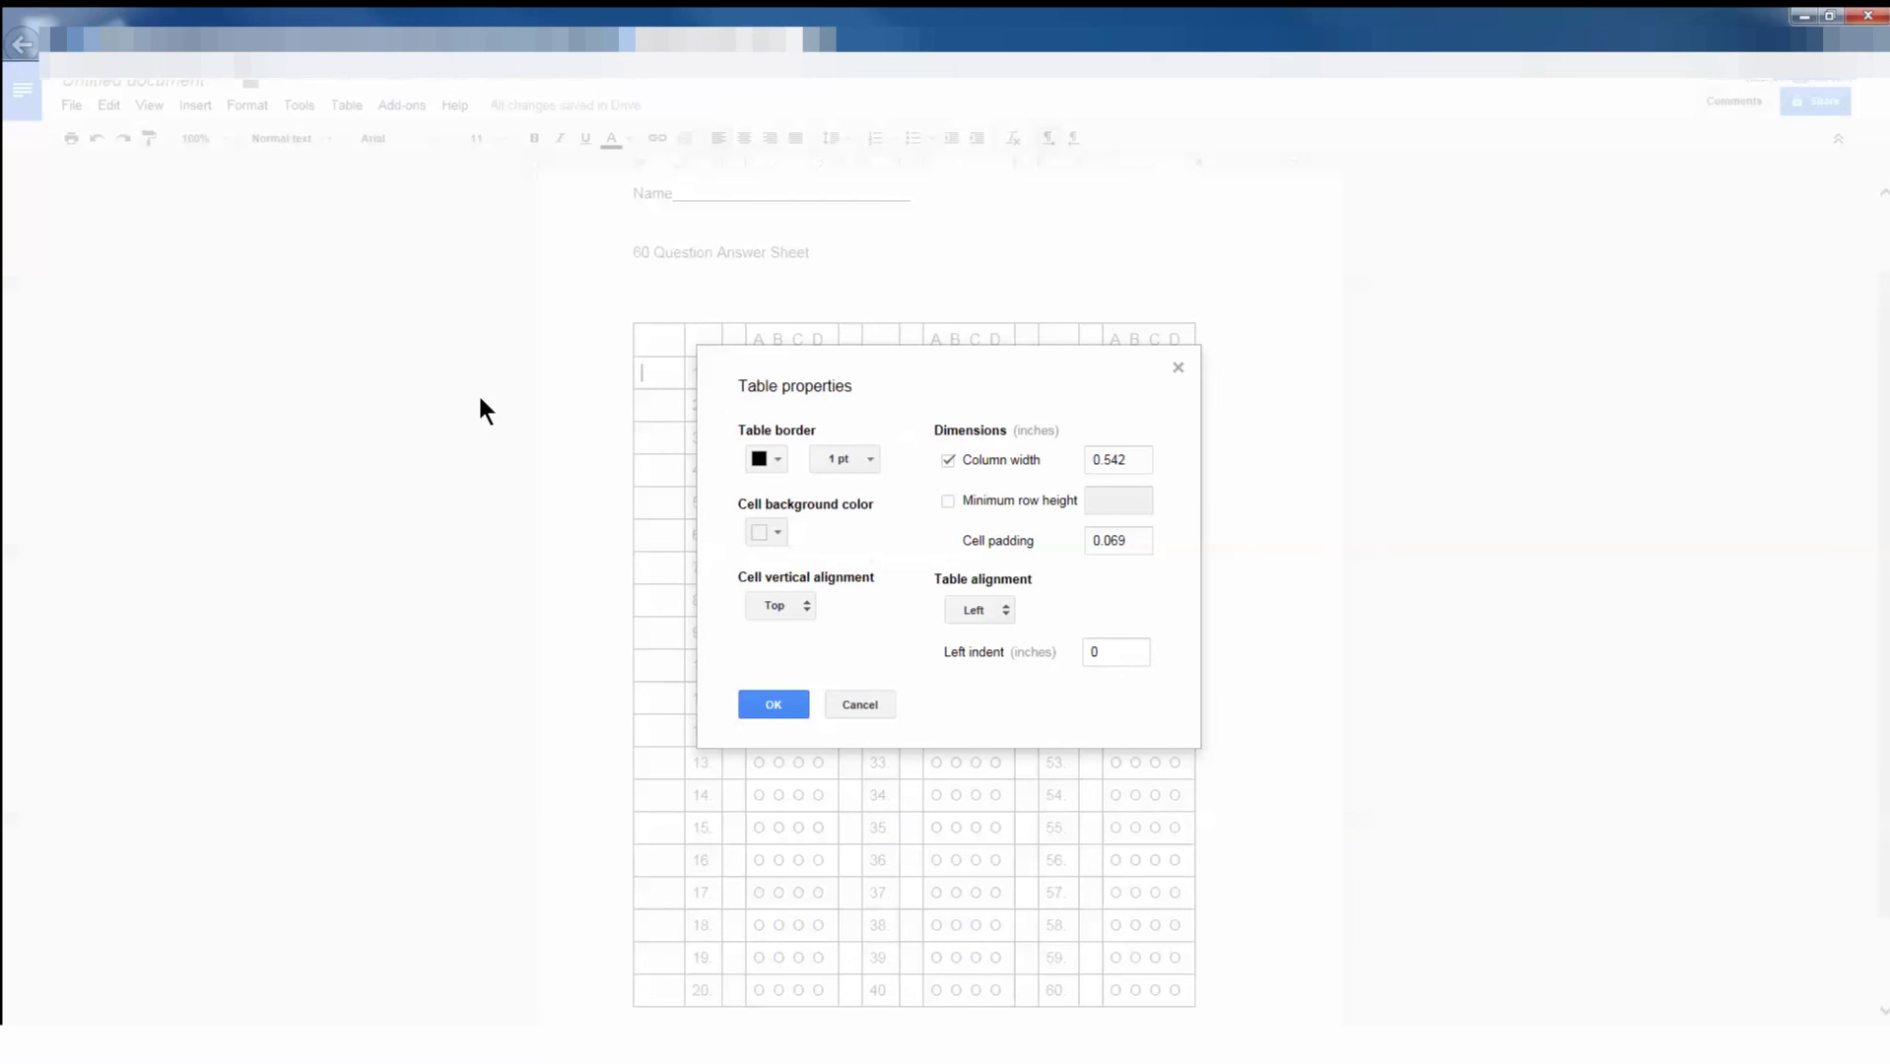
pyautogui.click(870, 461)
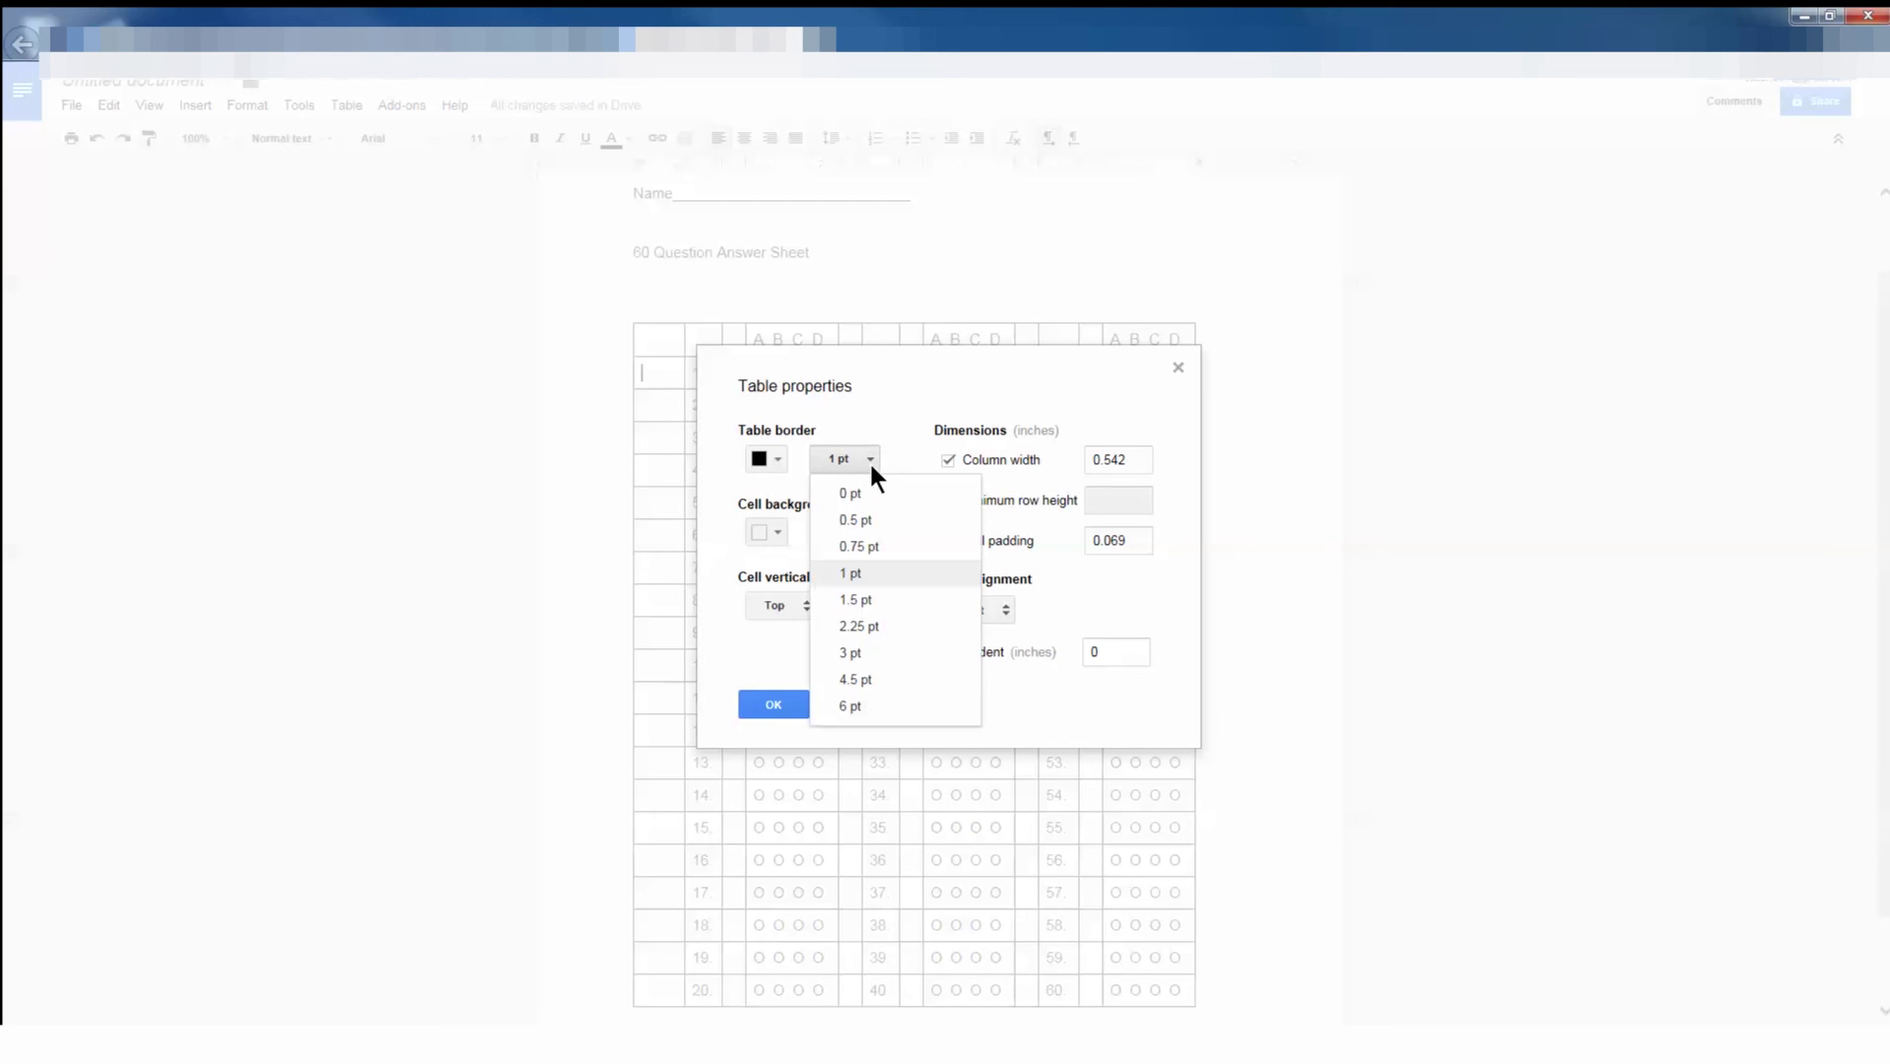
pyautogui.click(895, 508)
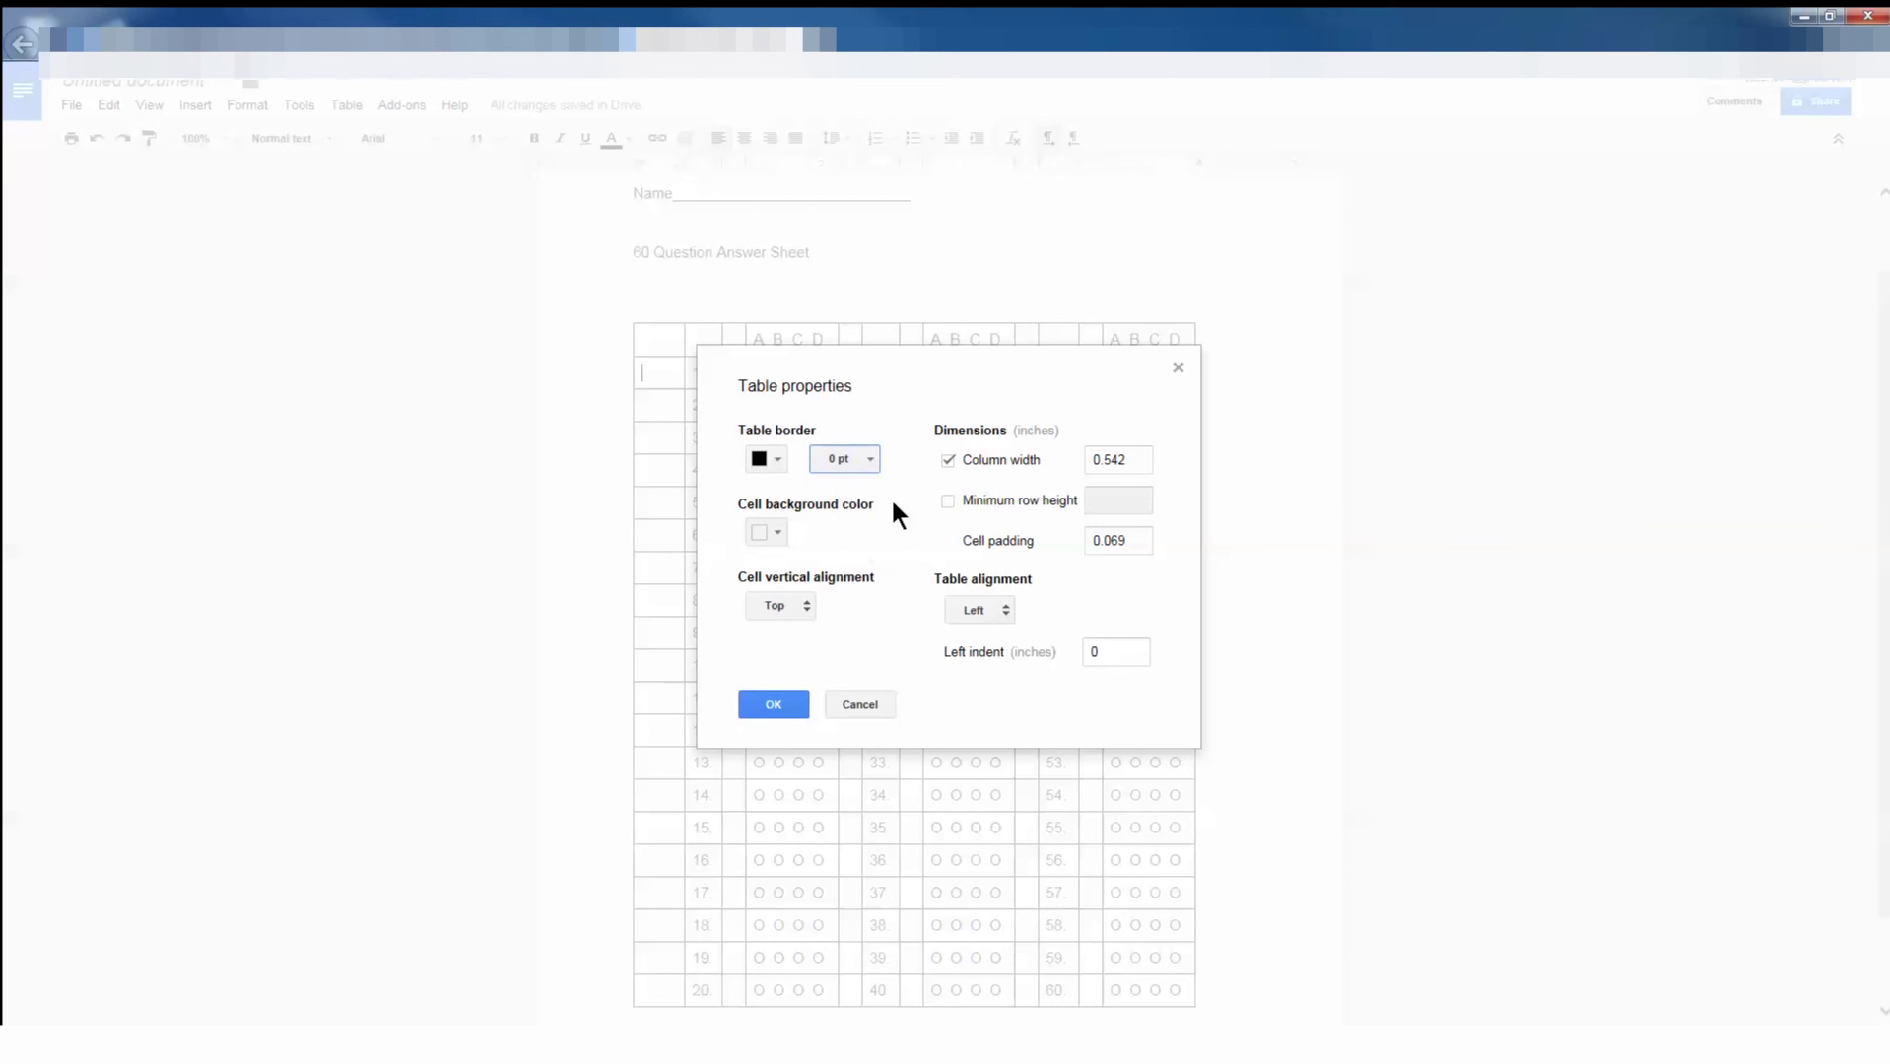
pyautogui.click(773, 705)
pyautogui.click(788, 706)
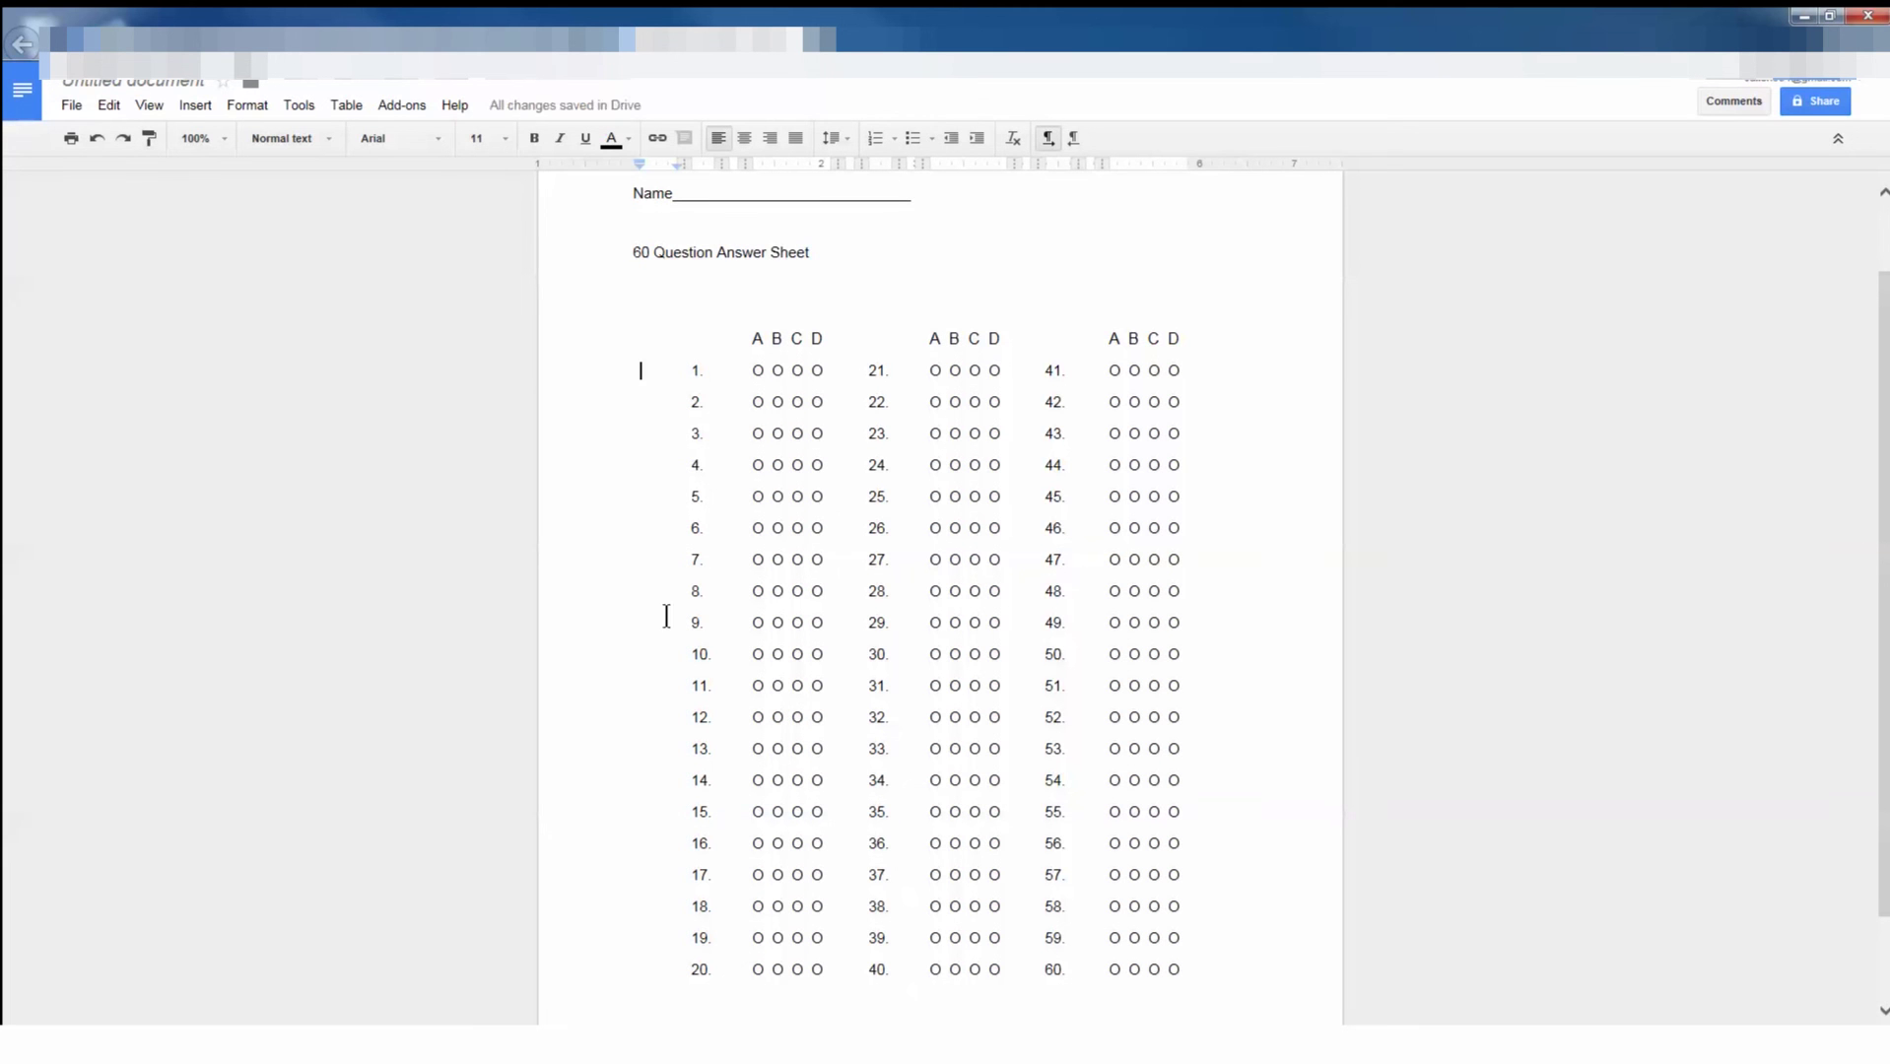
# Zoom the document view out to 75%
pyautogui.click(223, 138)
pyautogui.click(207, 239)
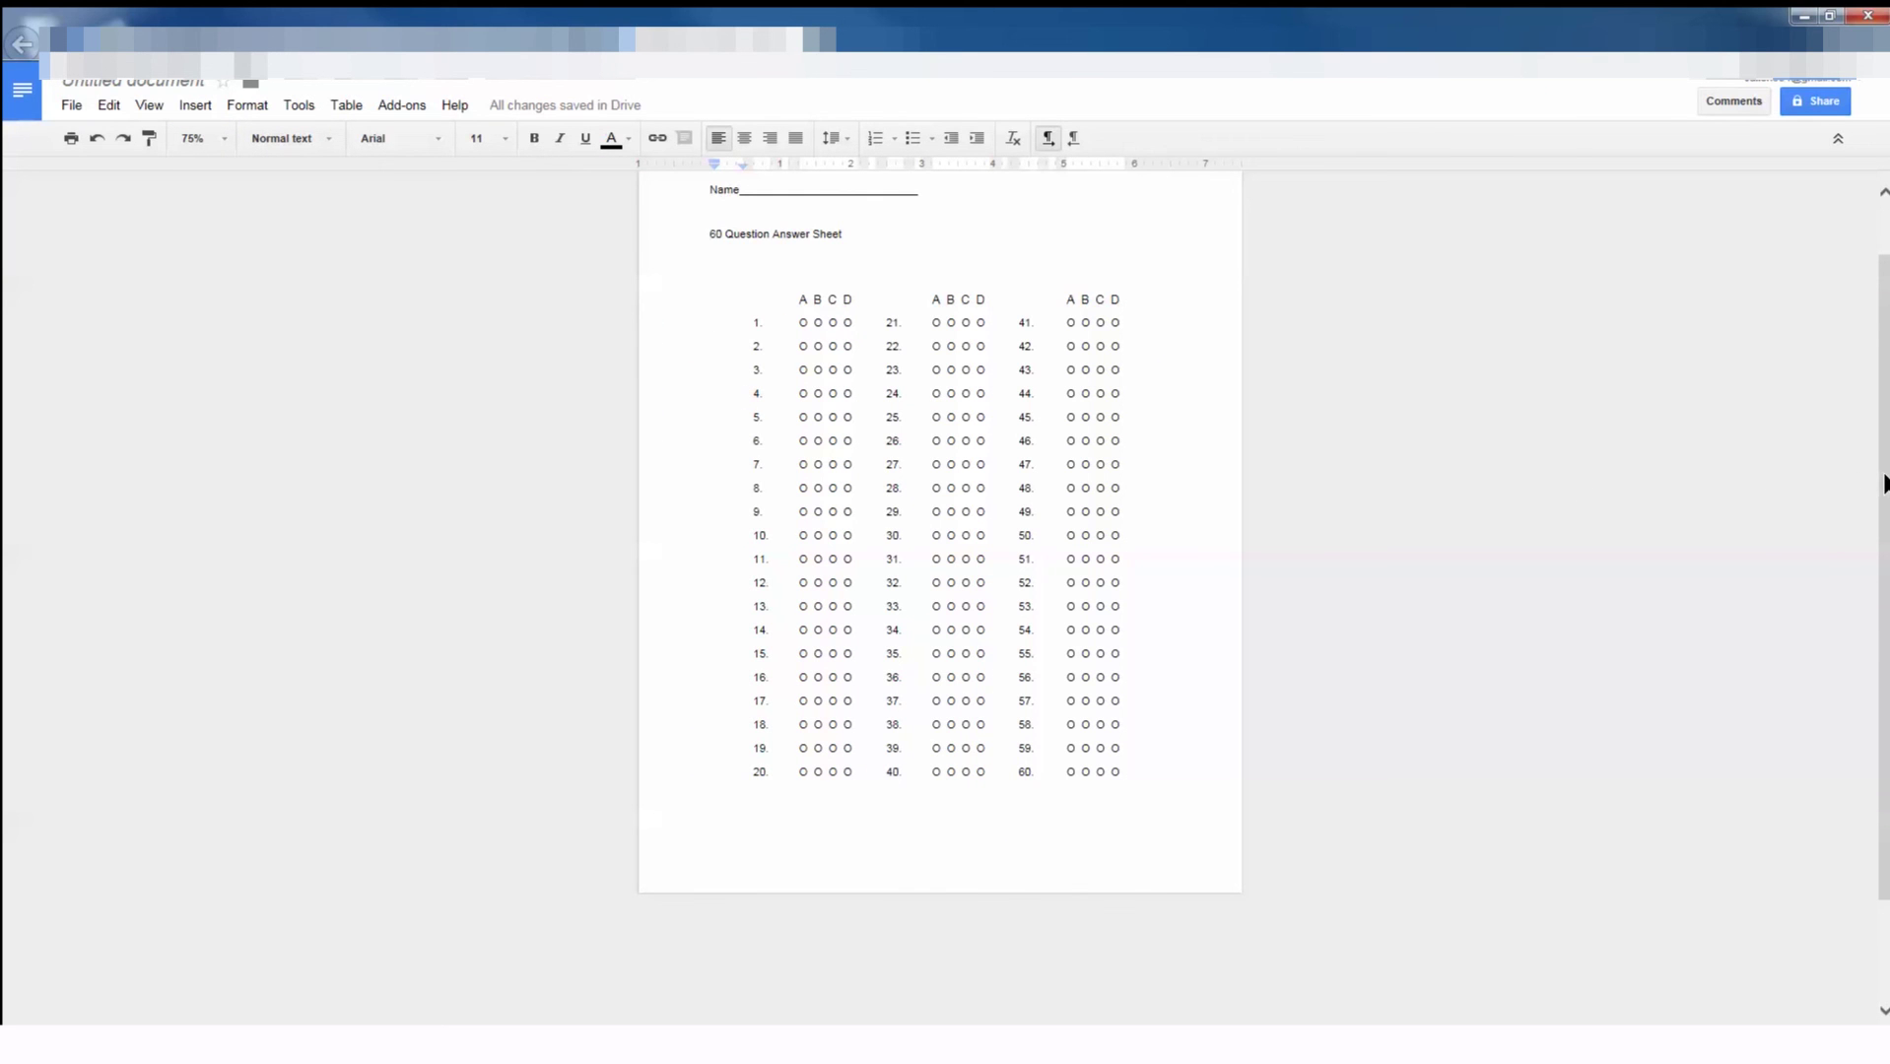
pyautogui.moveTo(1881, 476); pyautogui.dragTo(1874, 424)
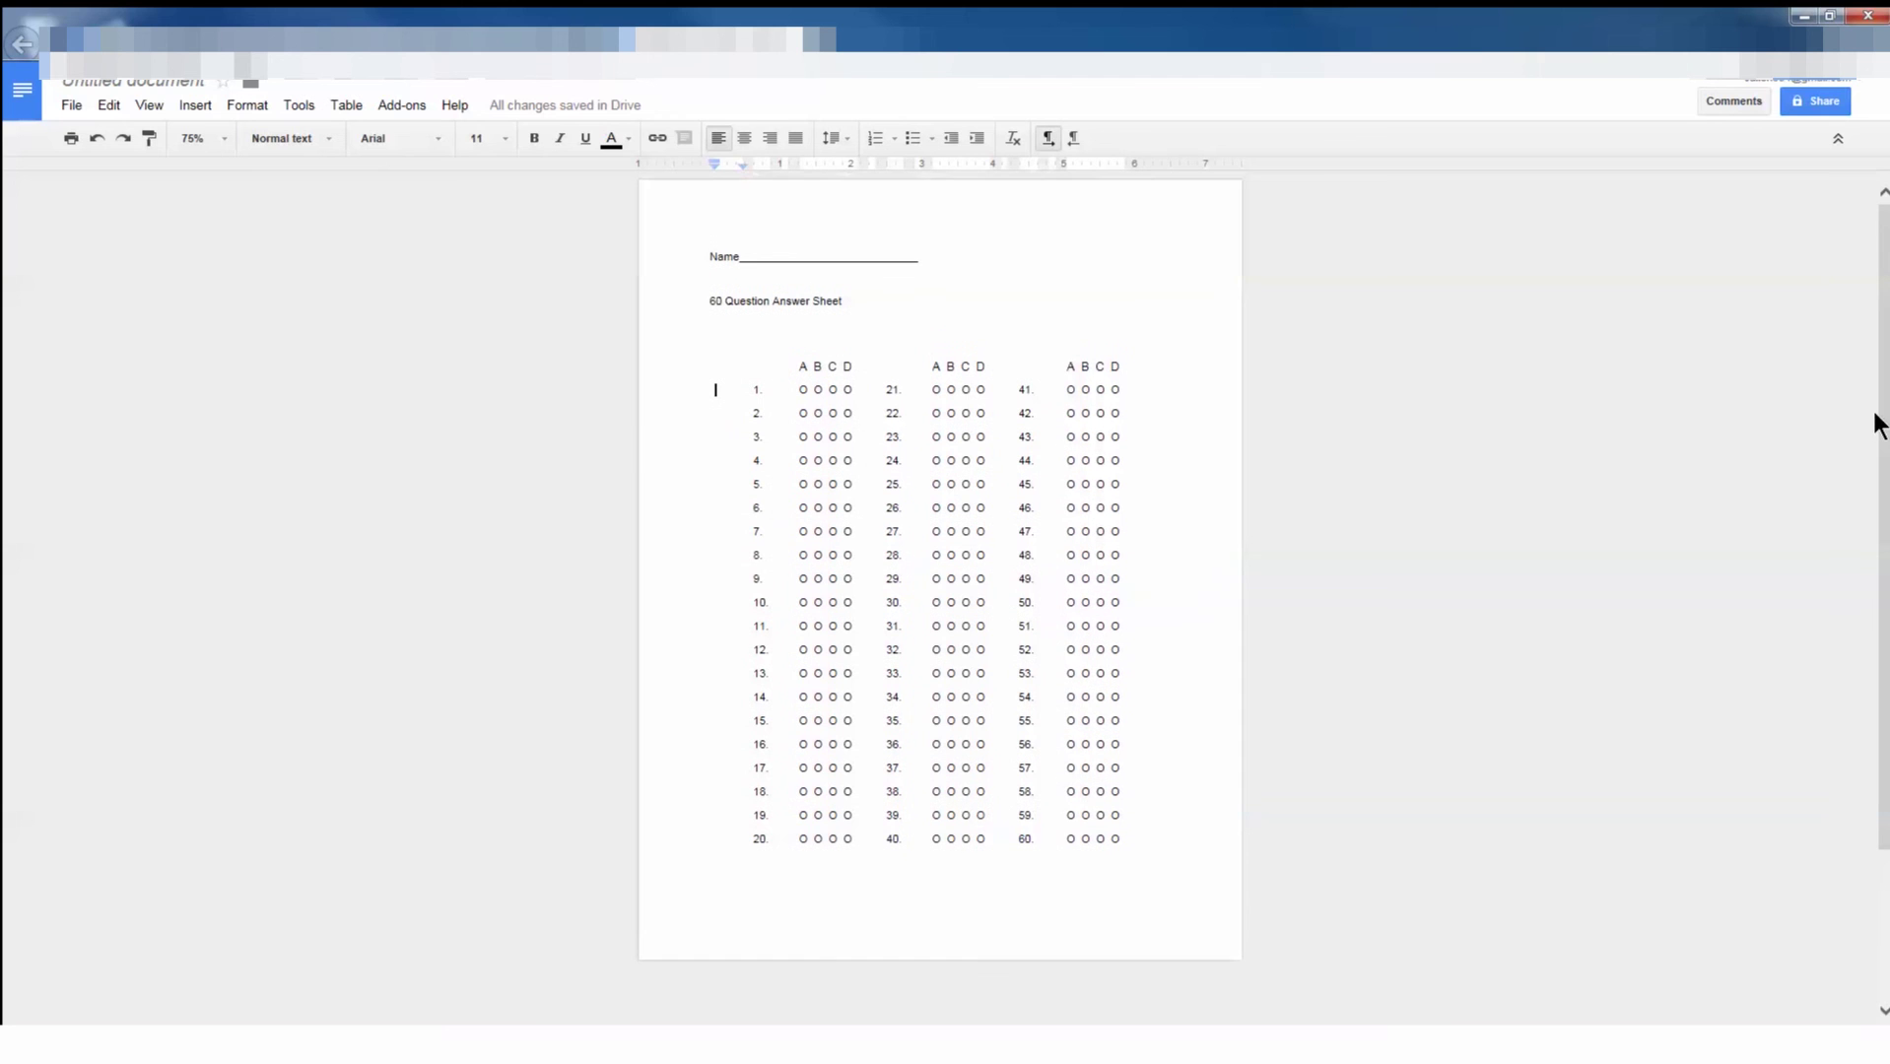